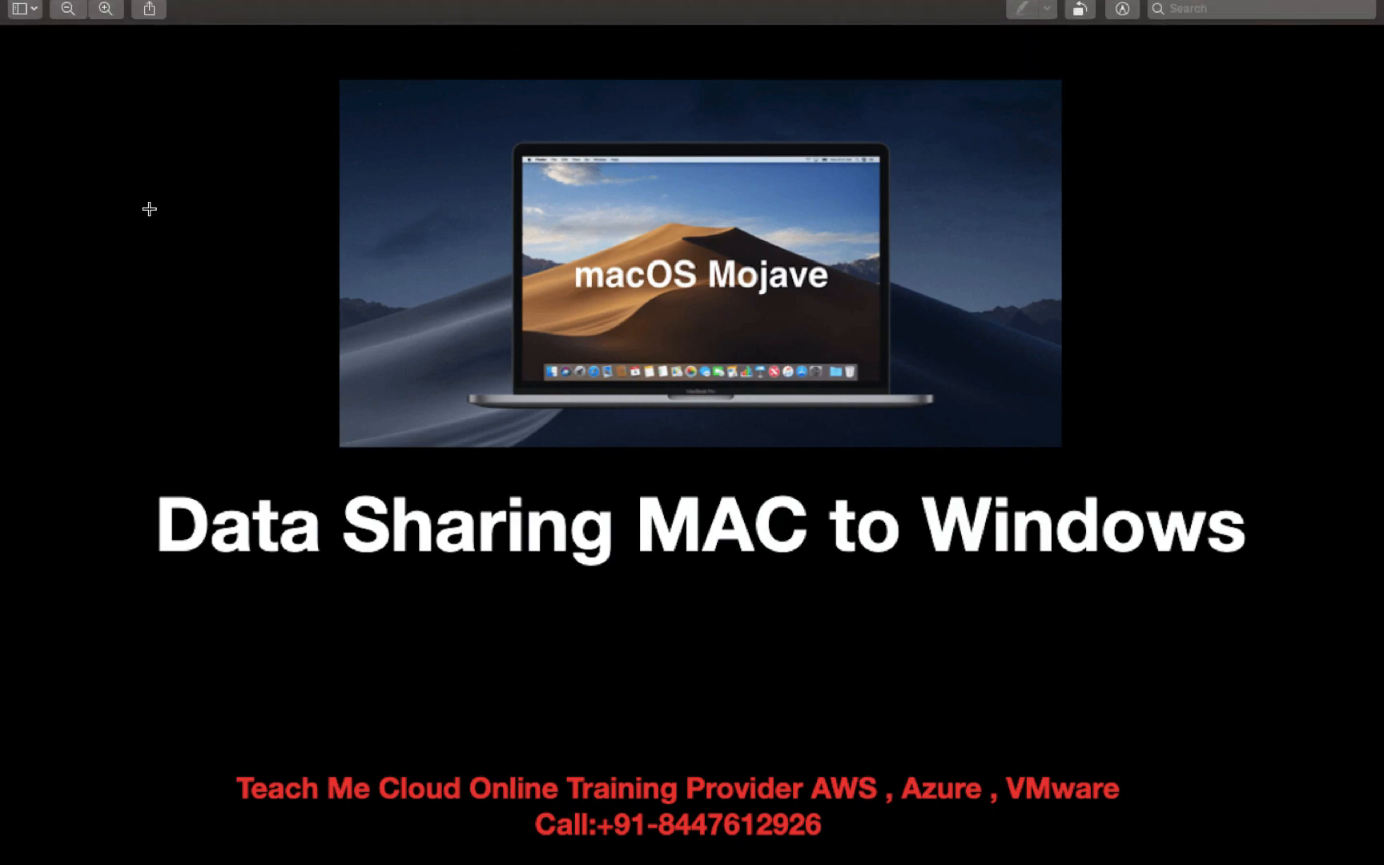
Switch from the full-screen 'Data Sharing MAC to Windows' slide to the Mac desktop space
key(ctrl+Left)
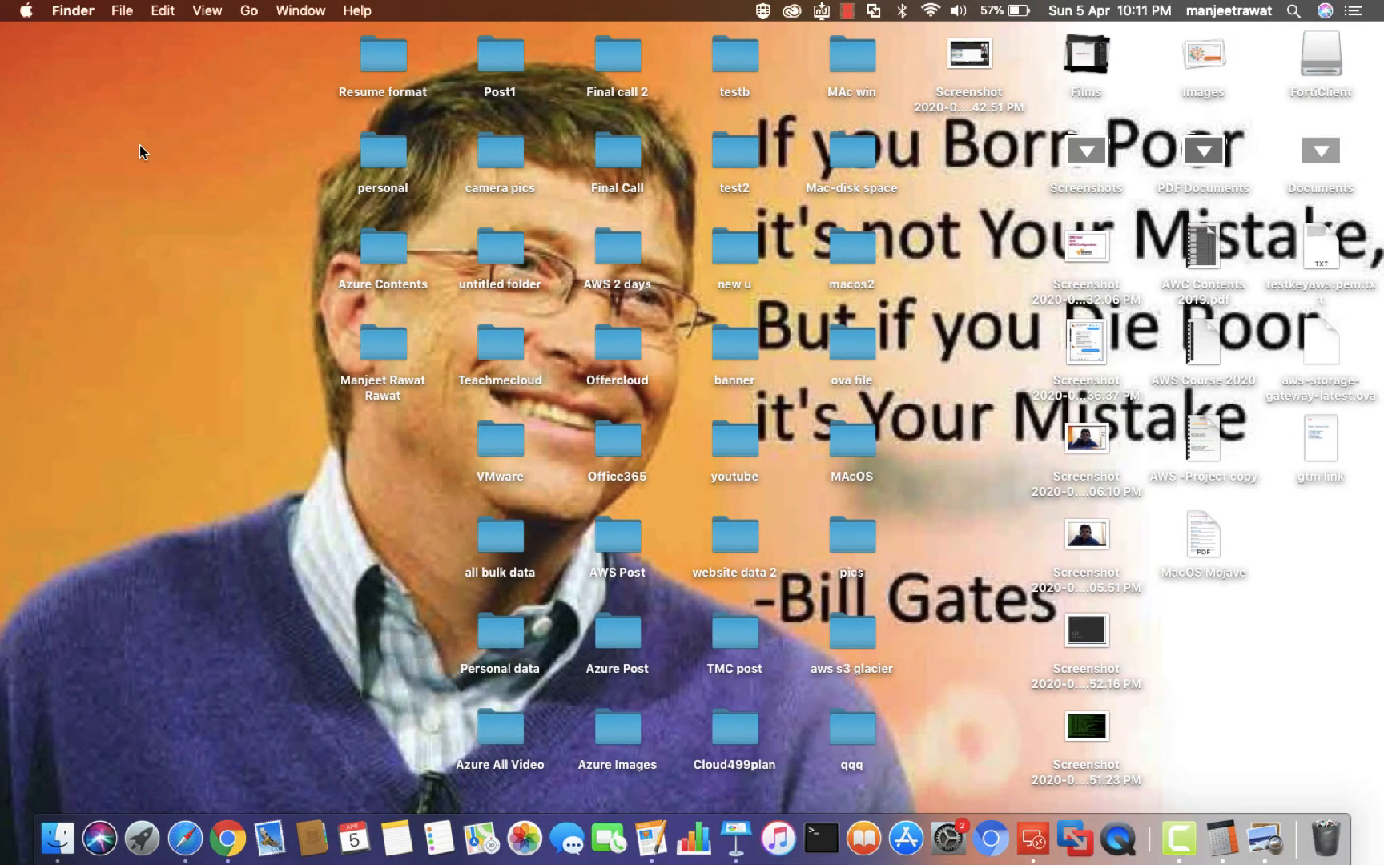
Switch to the full-screen Windows 10 virtual machine space with Control+Right Arrow
key(ctrl+Right)
key(ctrl+Right)
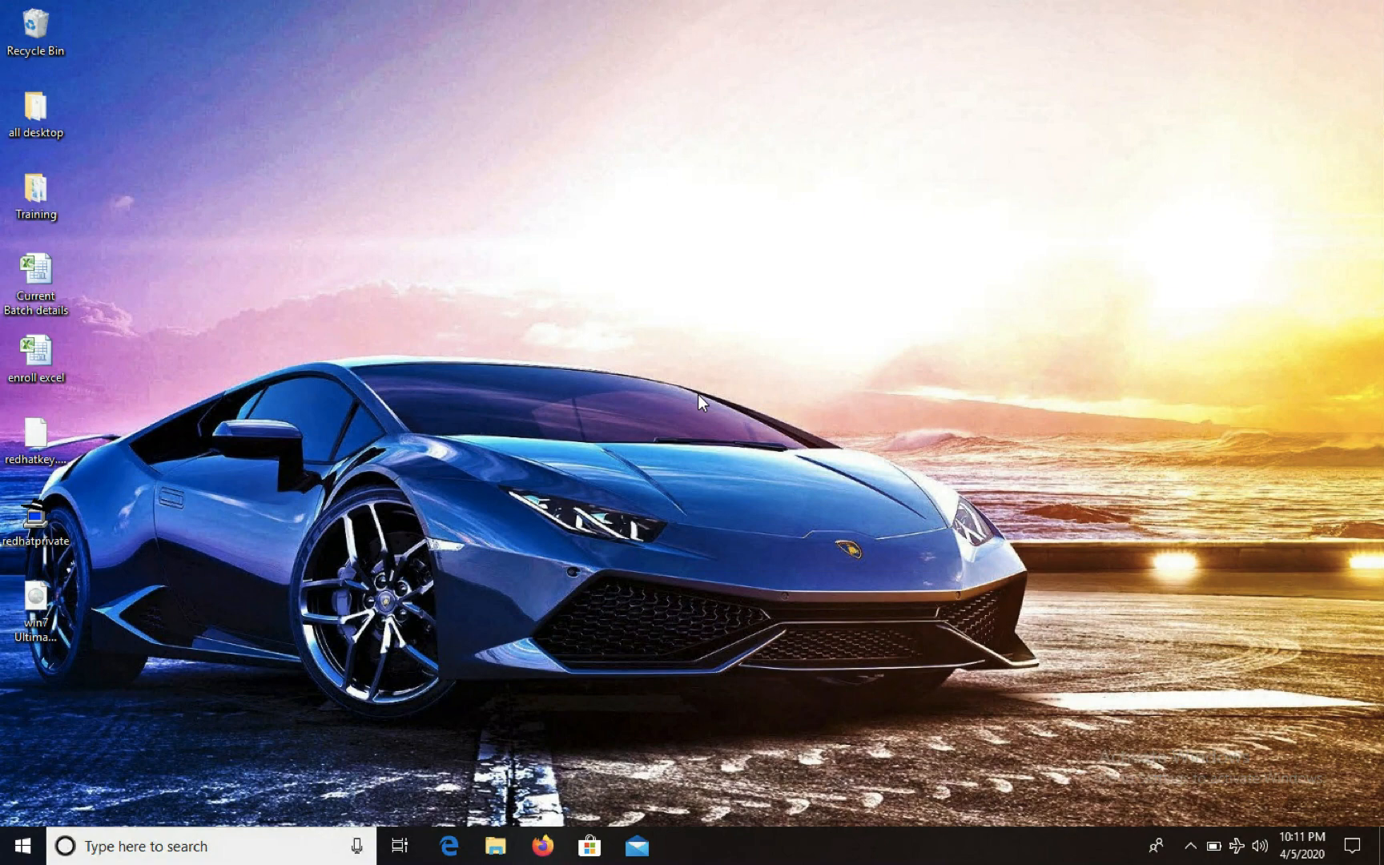
Create a new desktop folder named Class
right_click(624, 286)
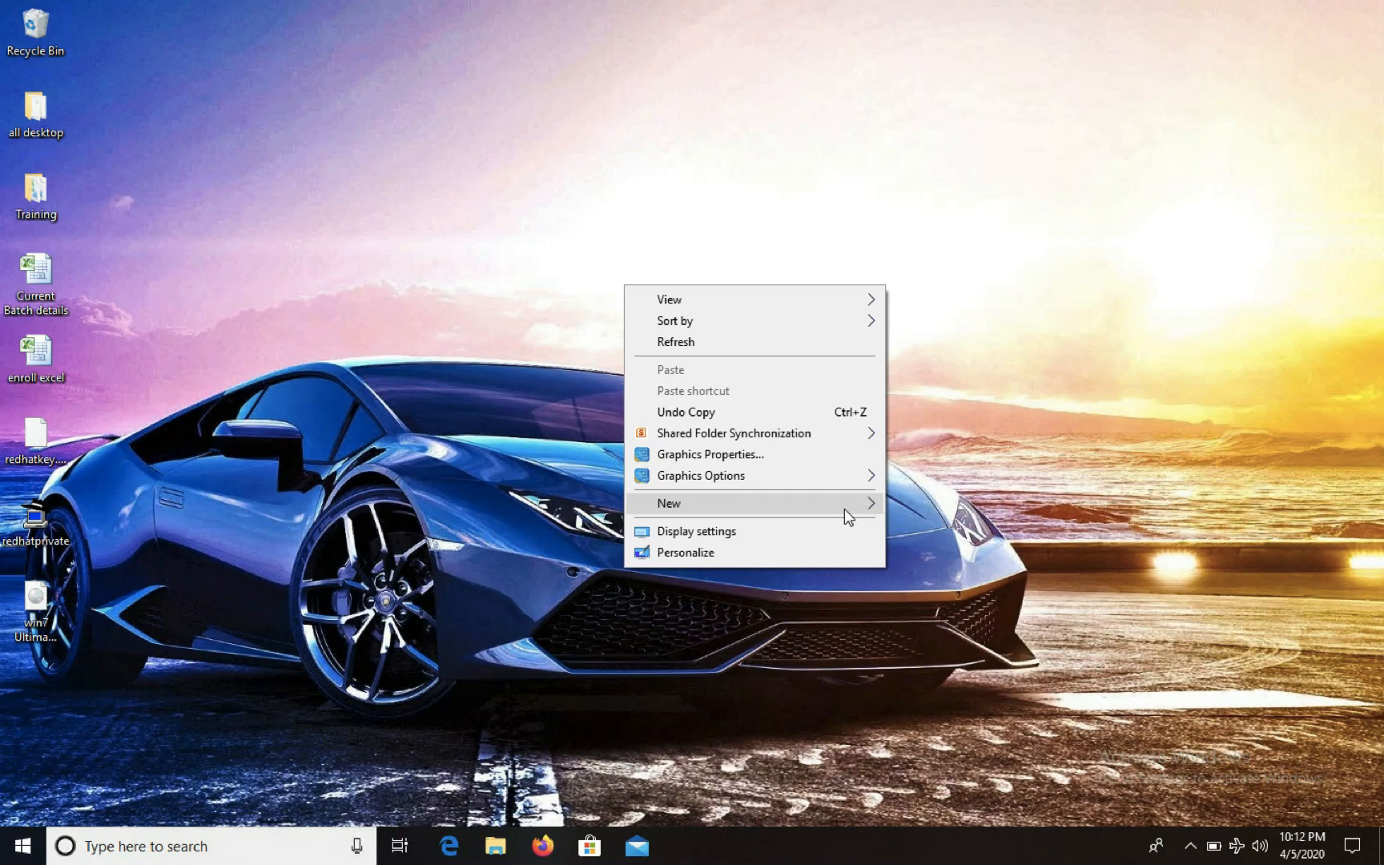
mouse_move(867, 502)
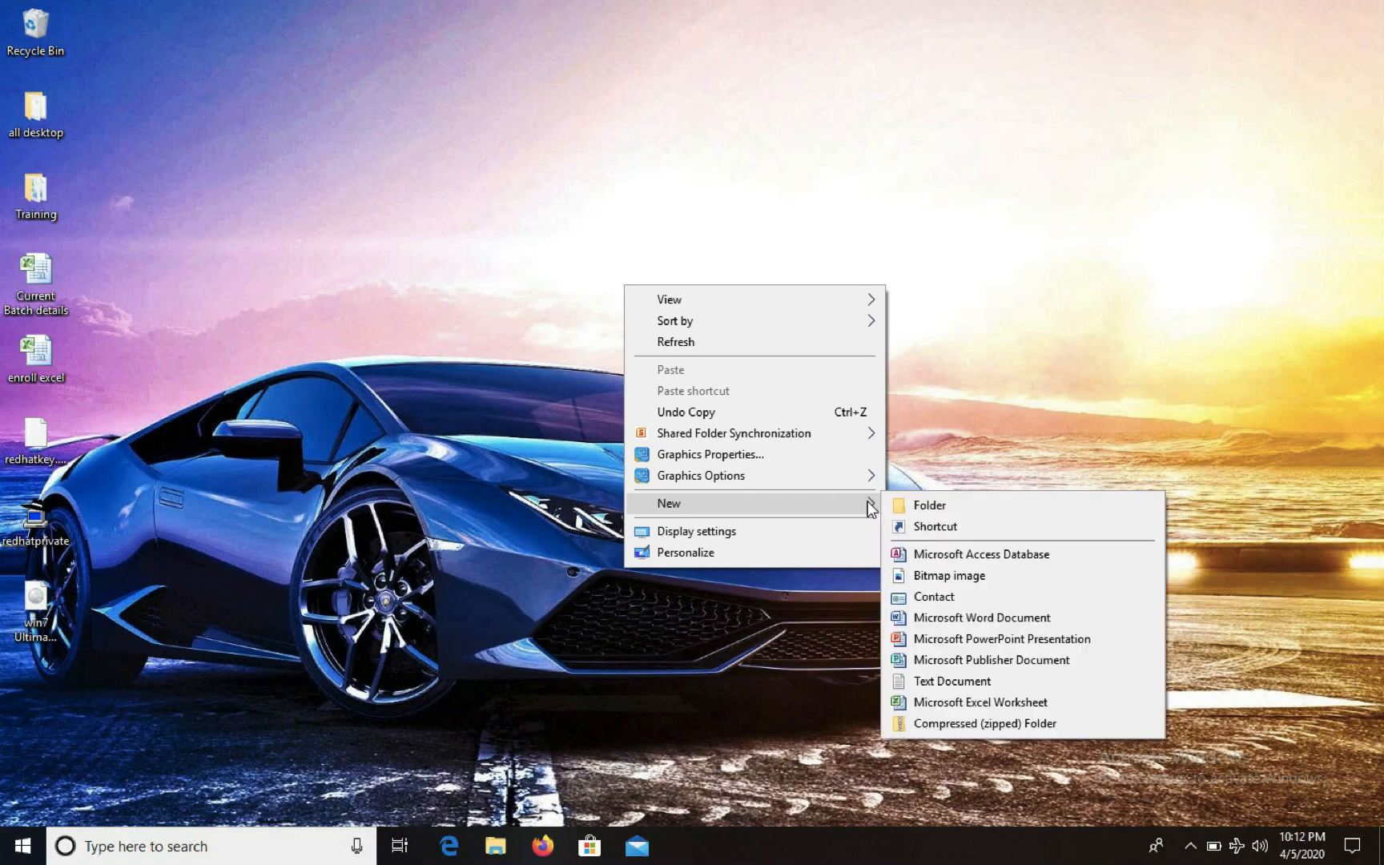
click(929, 505)
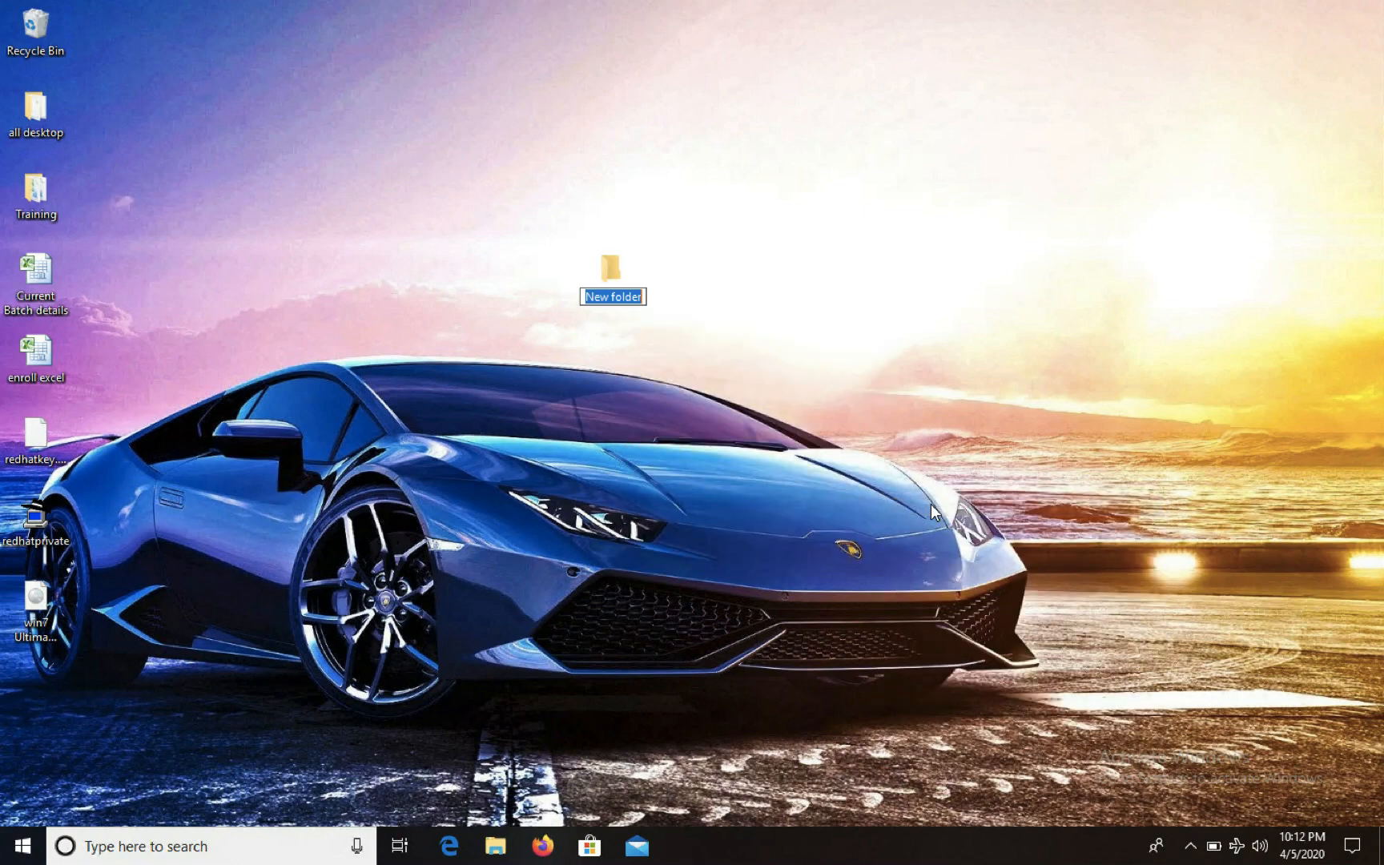
text(Class)
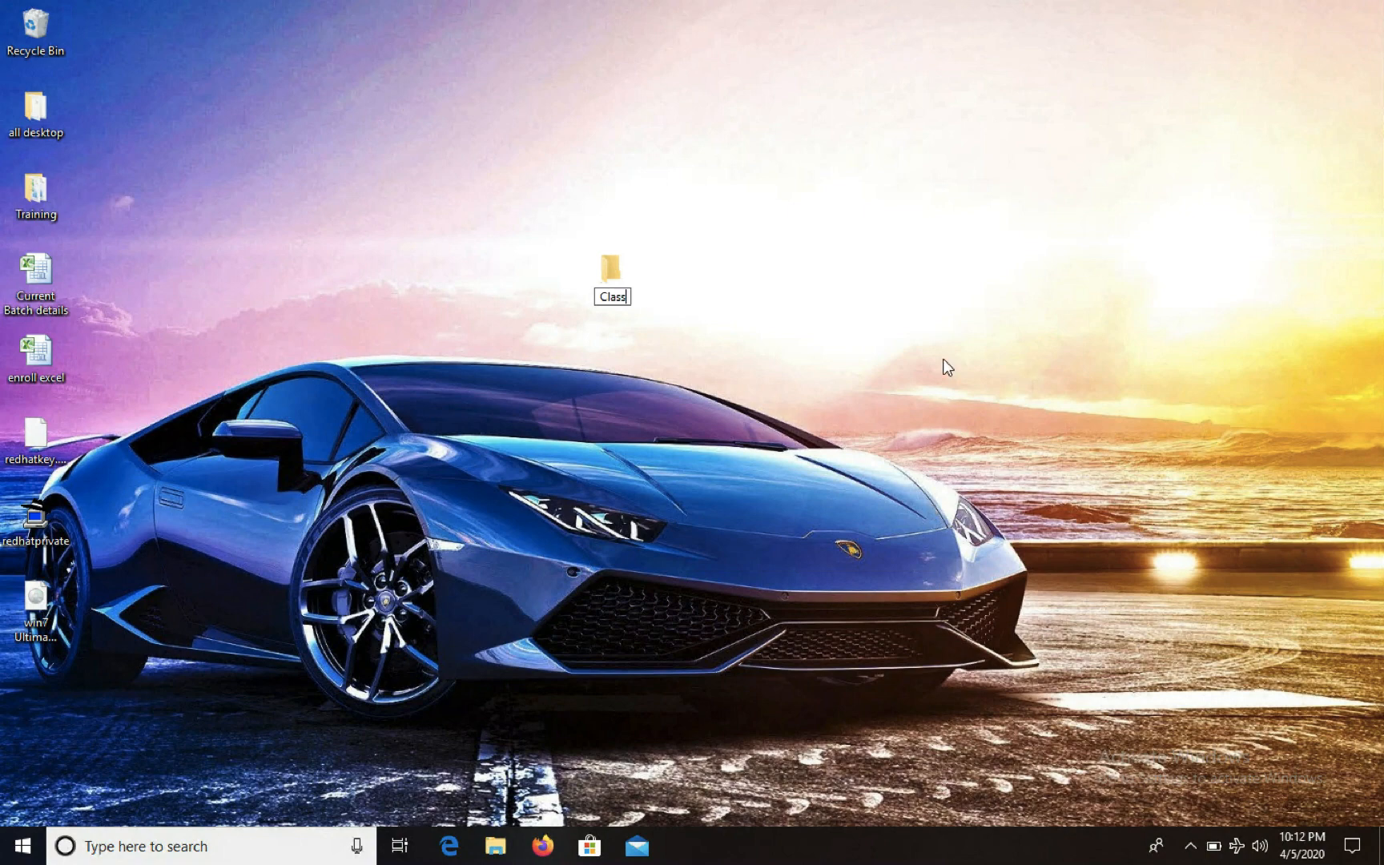
key(Return)
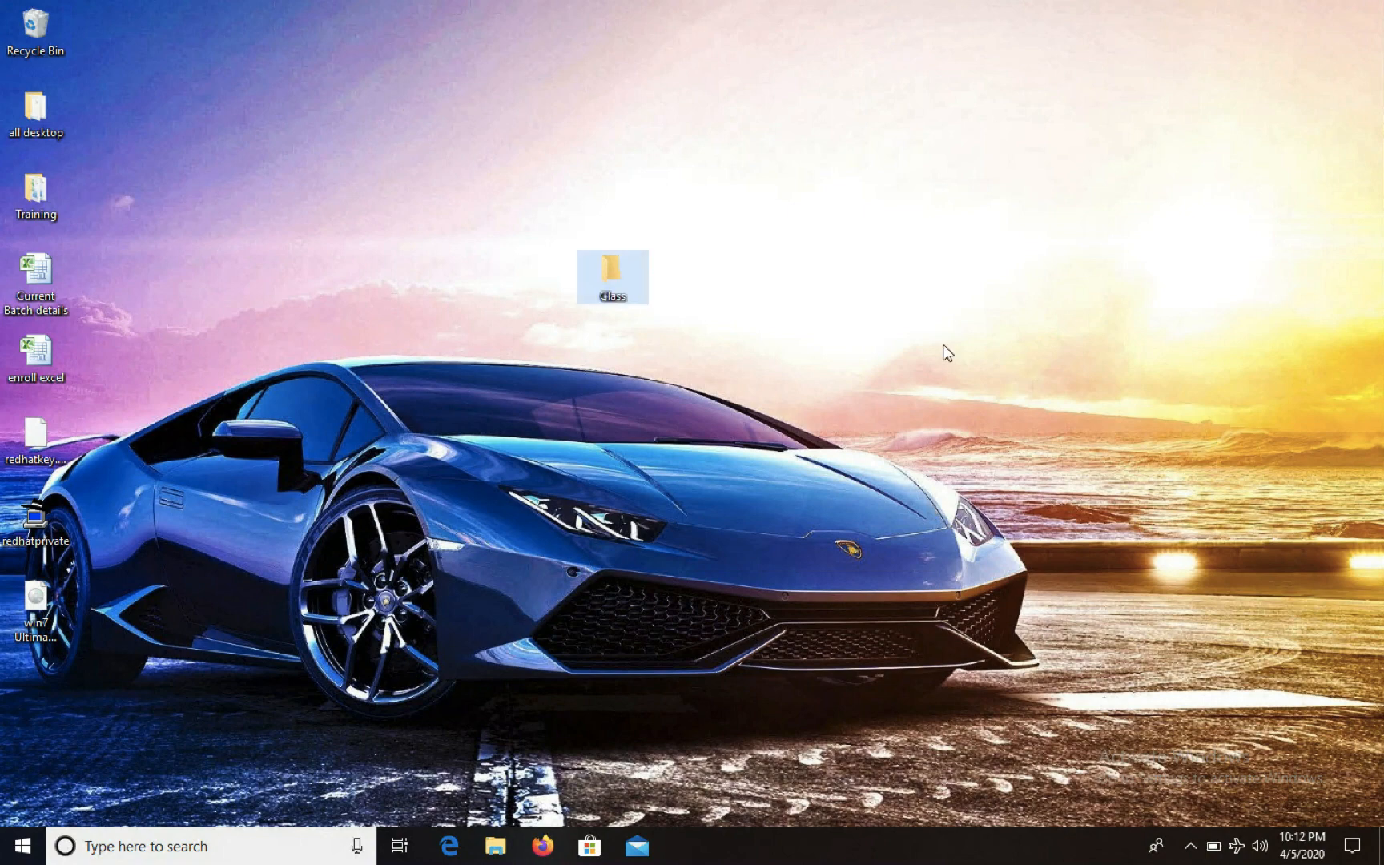
Move the Current Batch details and enroll excel workbooks into the Class folder
right_click(615, 274)
click(508, 259)
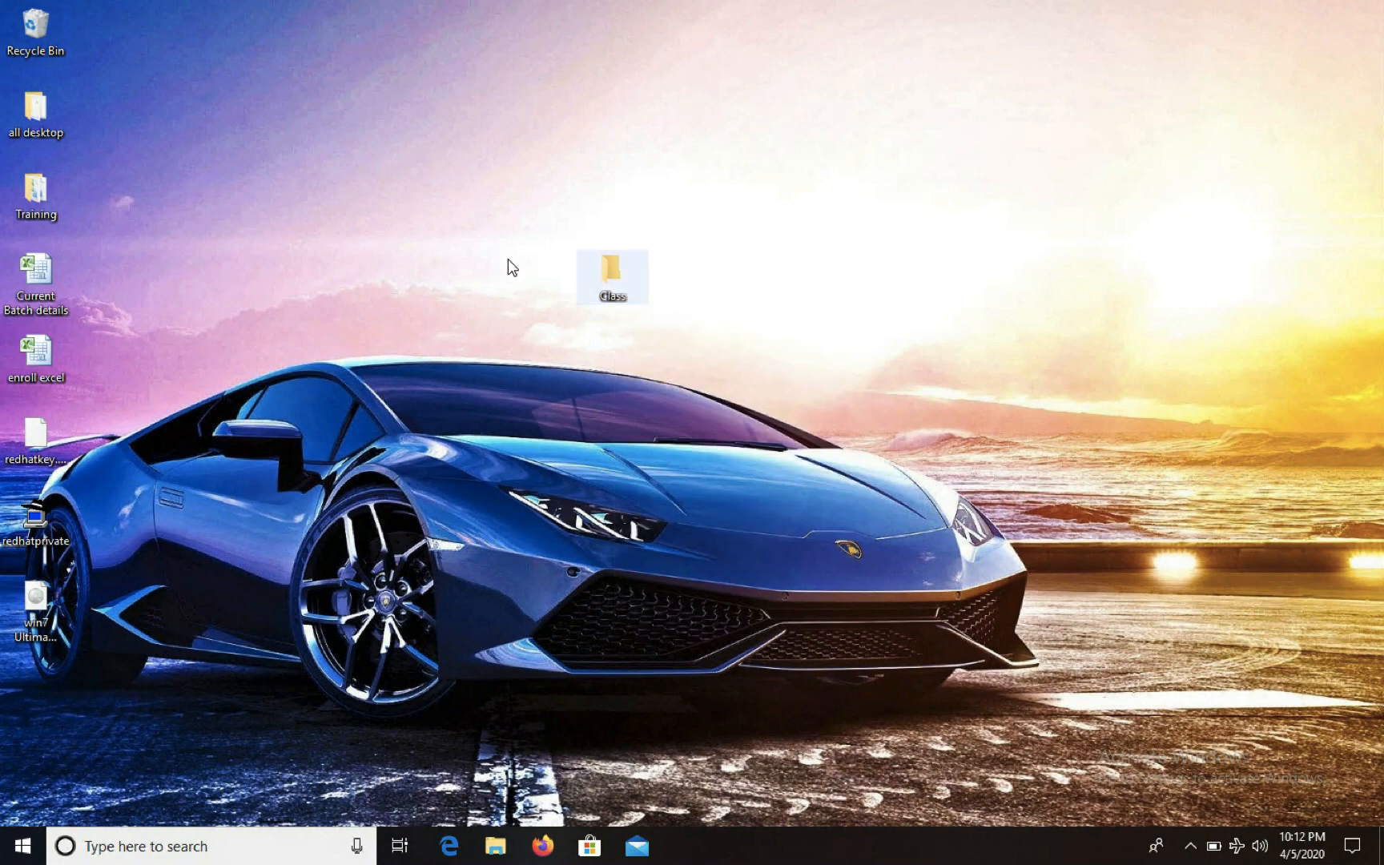
double_click(611, 272)
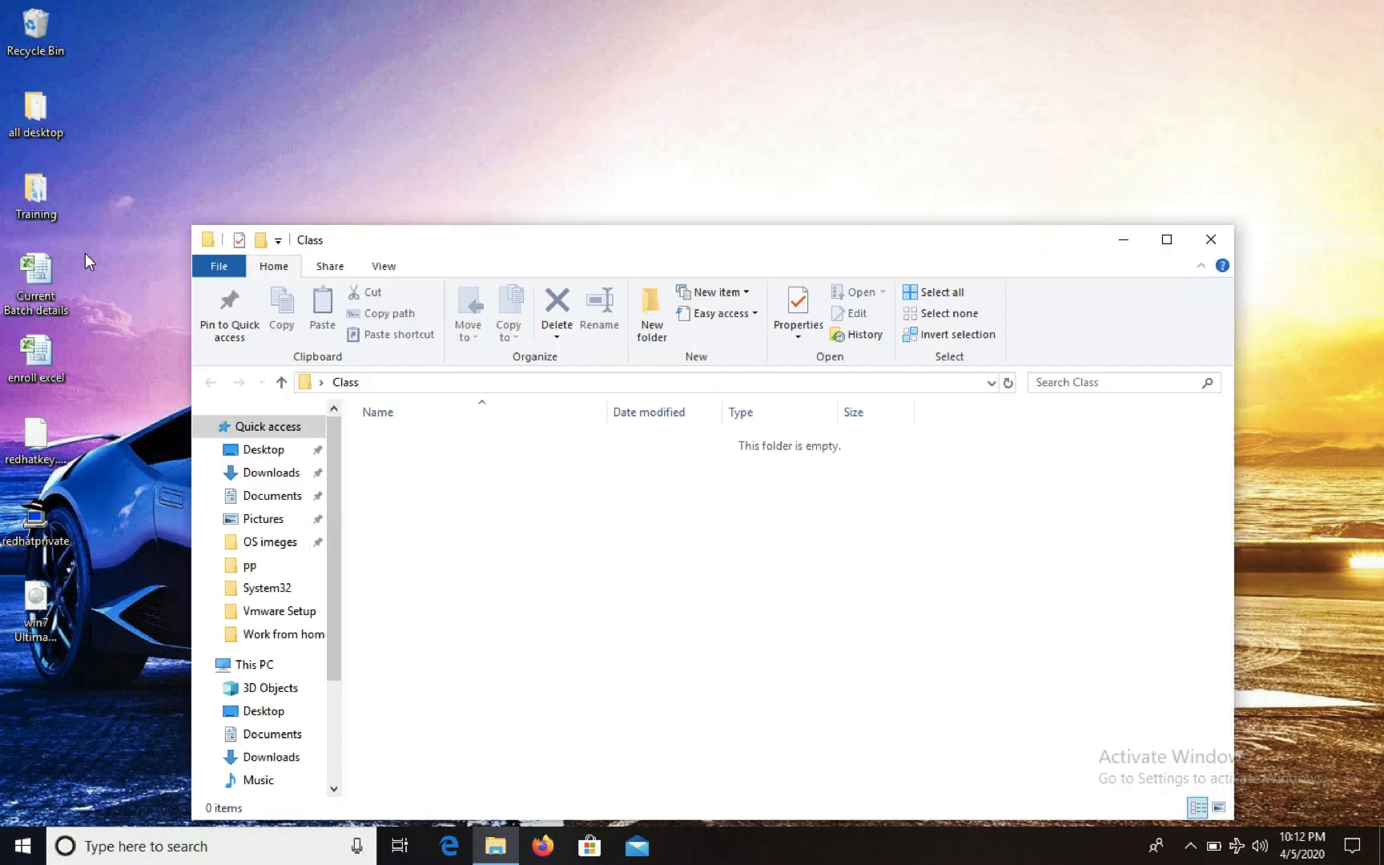
drag(85, 253, 52, 352)
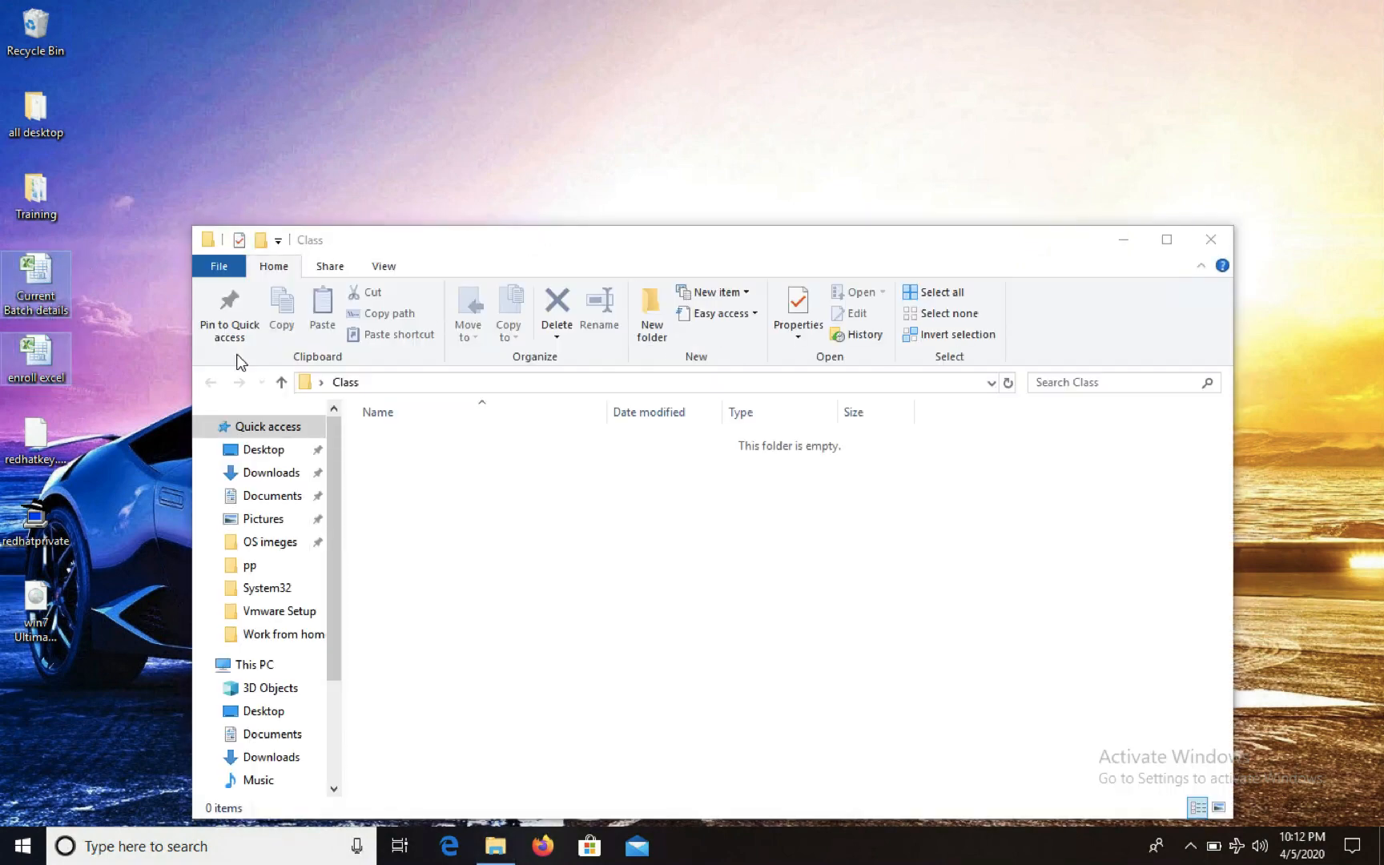
drag(238, 362, 711, 566)
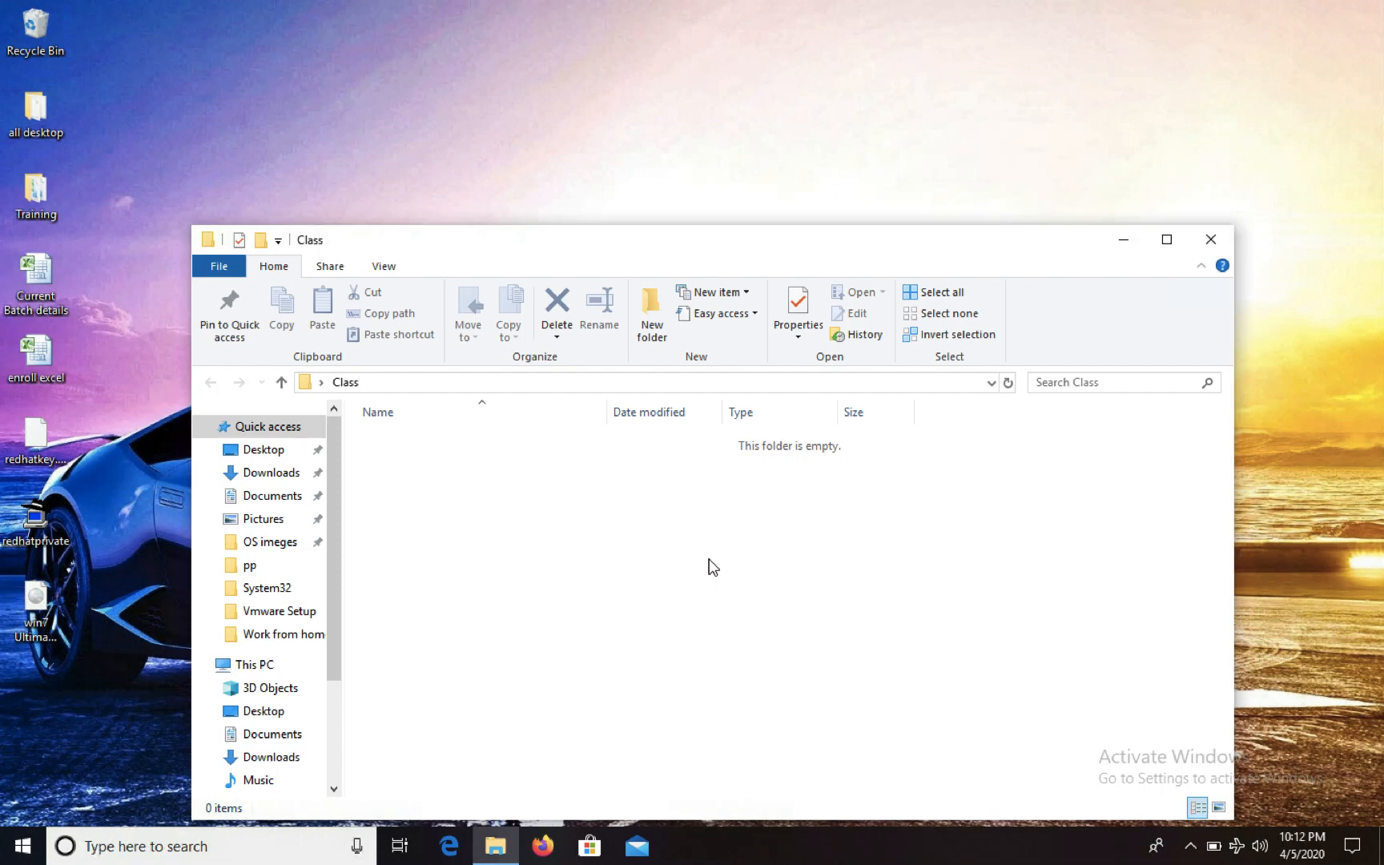
click(1220, 242)
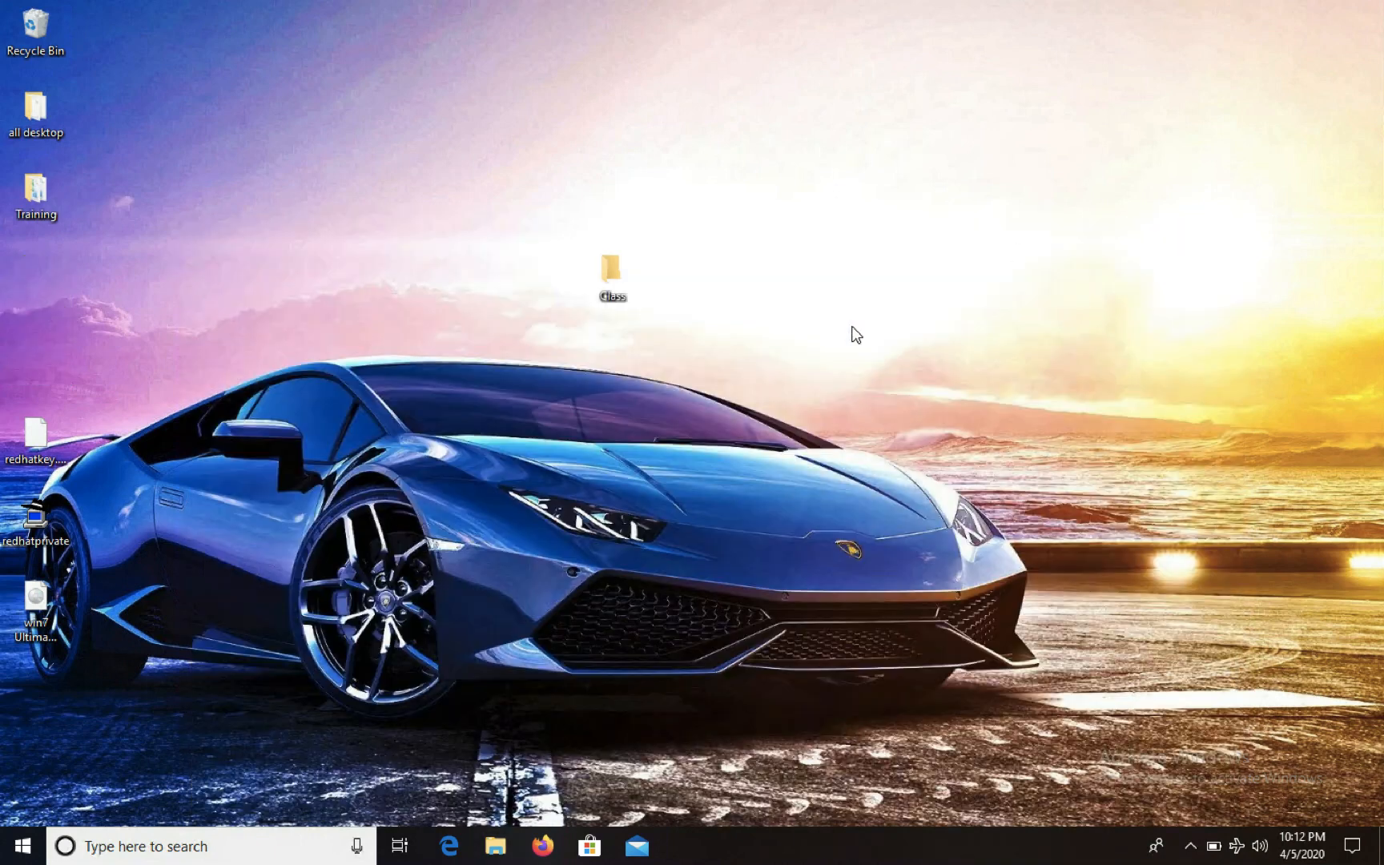
Turn on Share this folder in the Class folder's Advanced Sharing settings
right_click(613, 274)
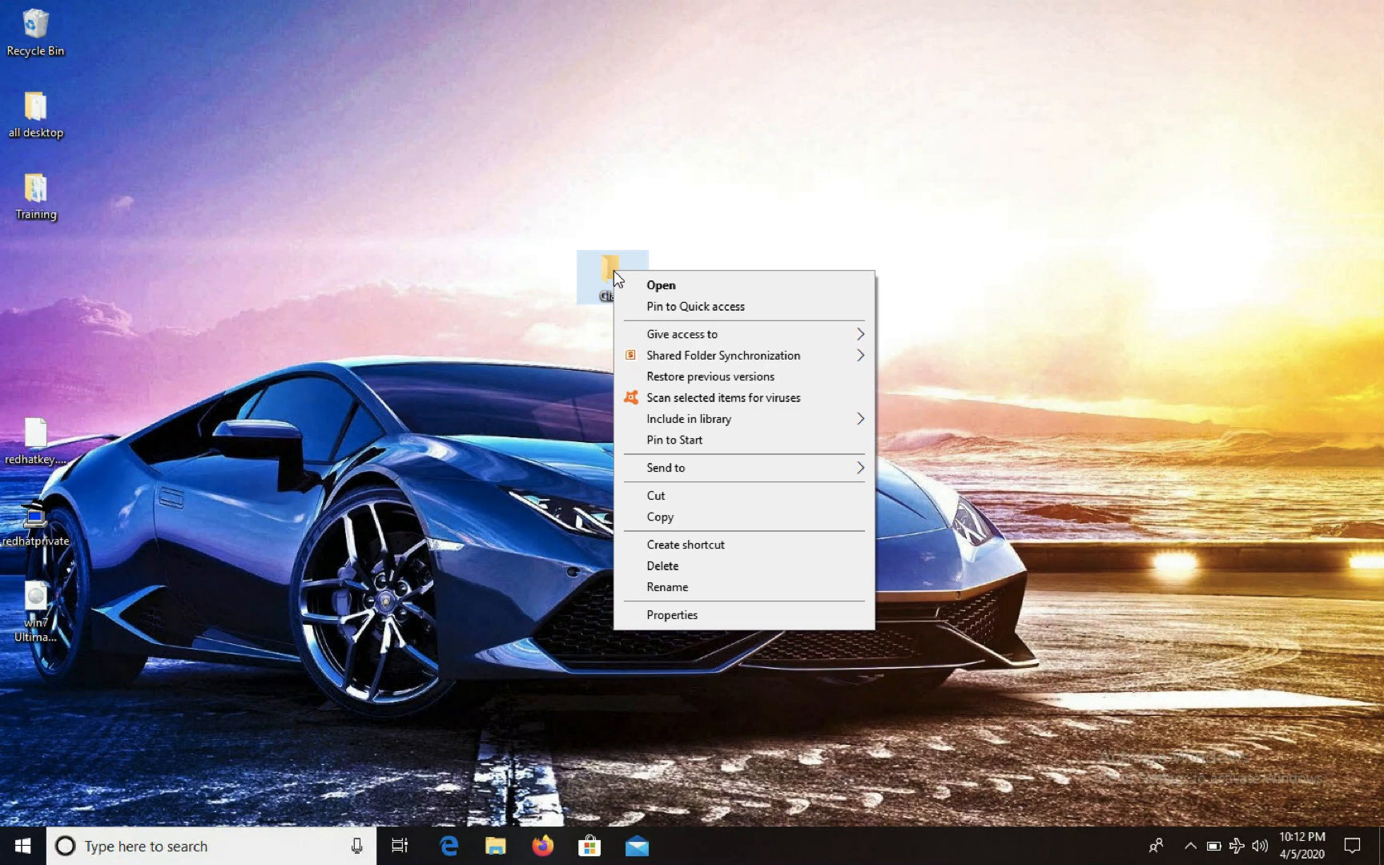
click(672, 618)
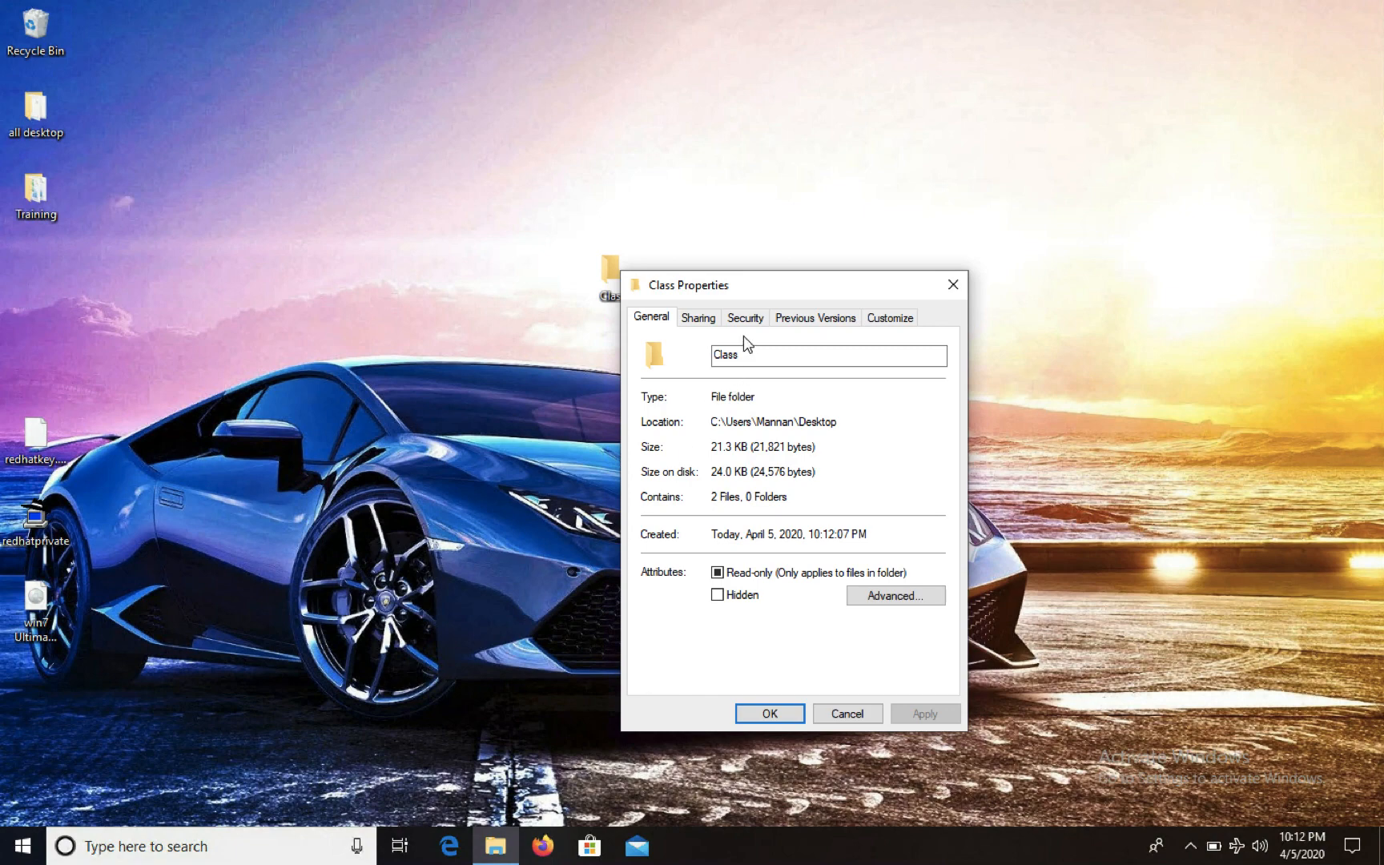
click(700, 318)
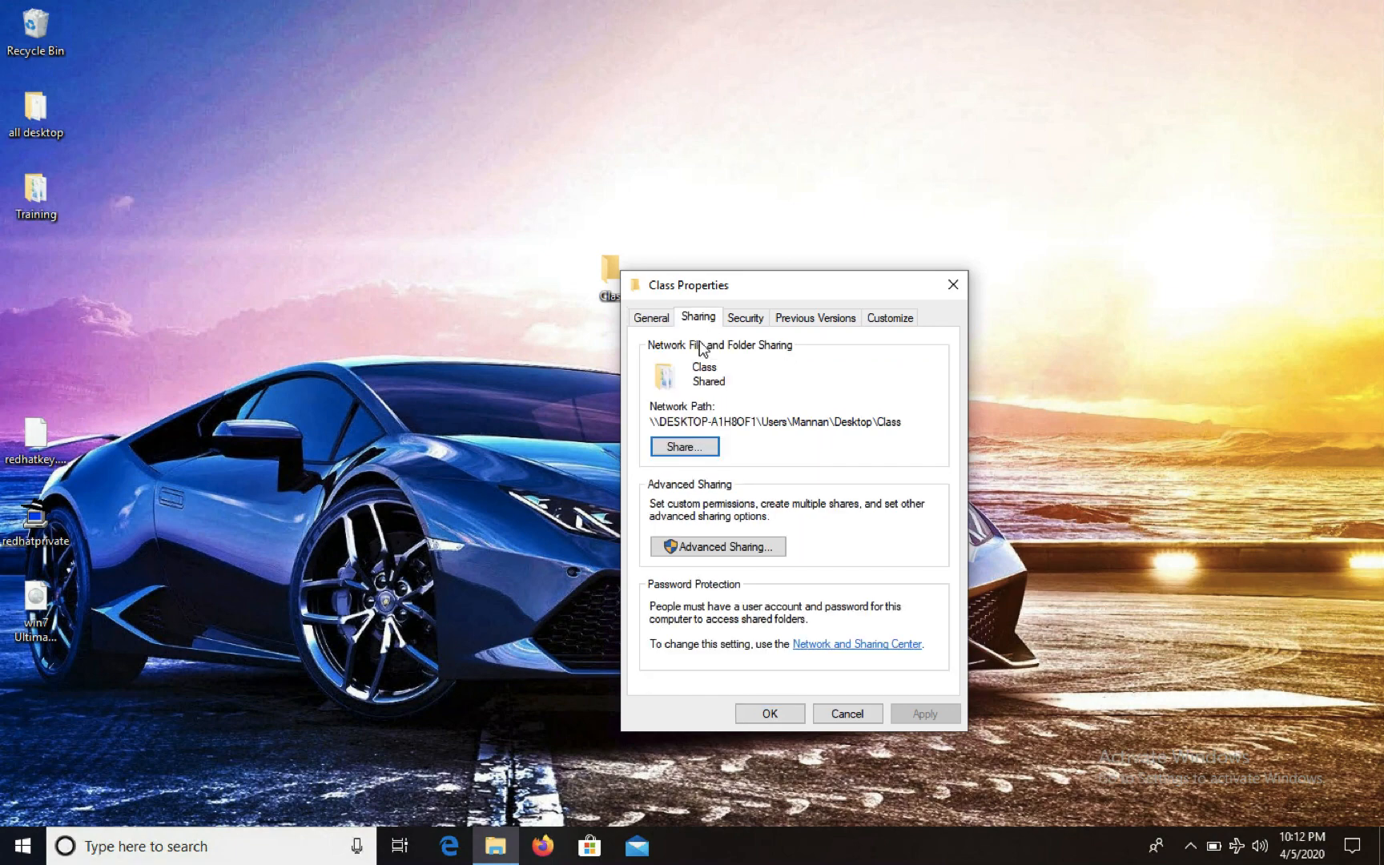
click(725, 547)
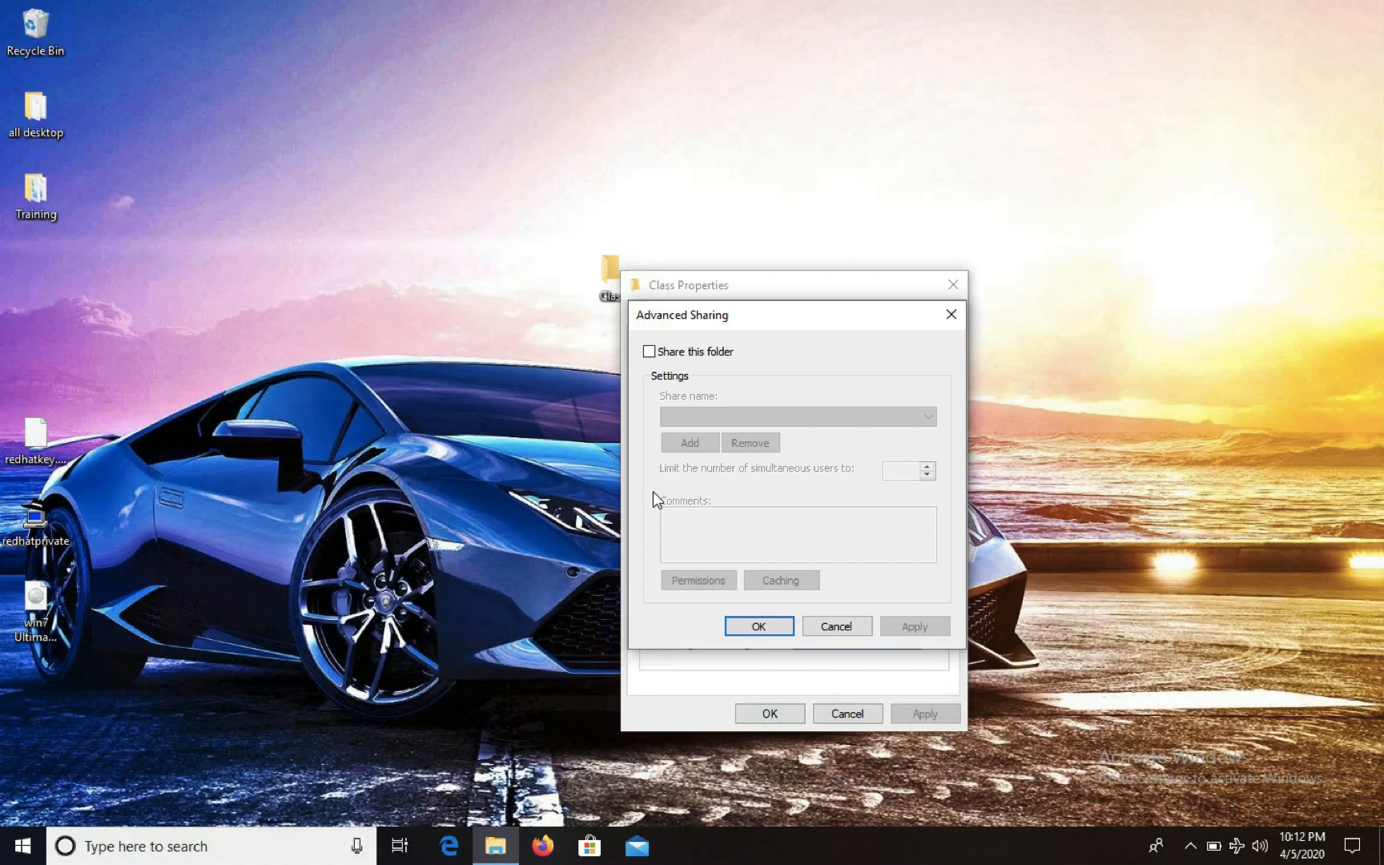
click(650, 353)
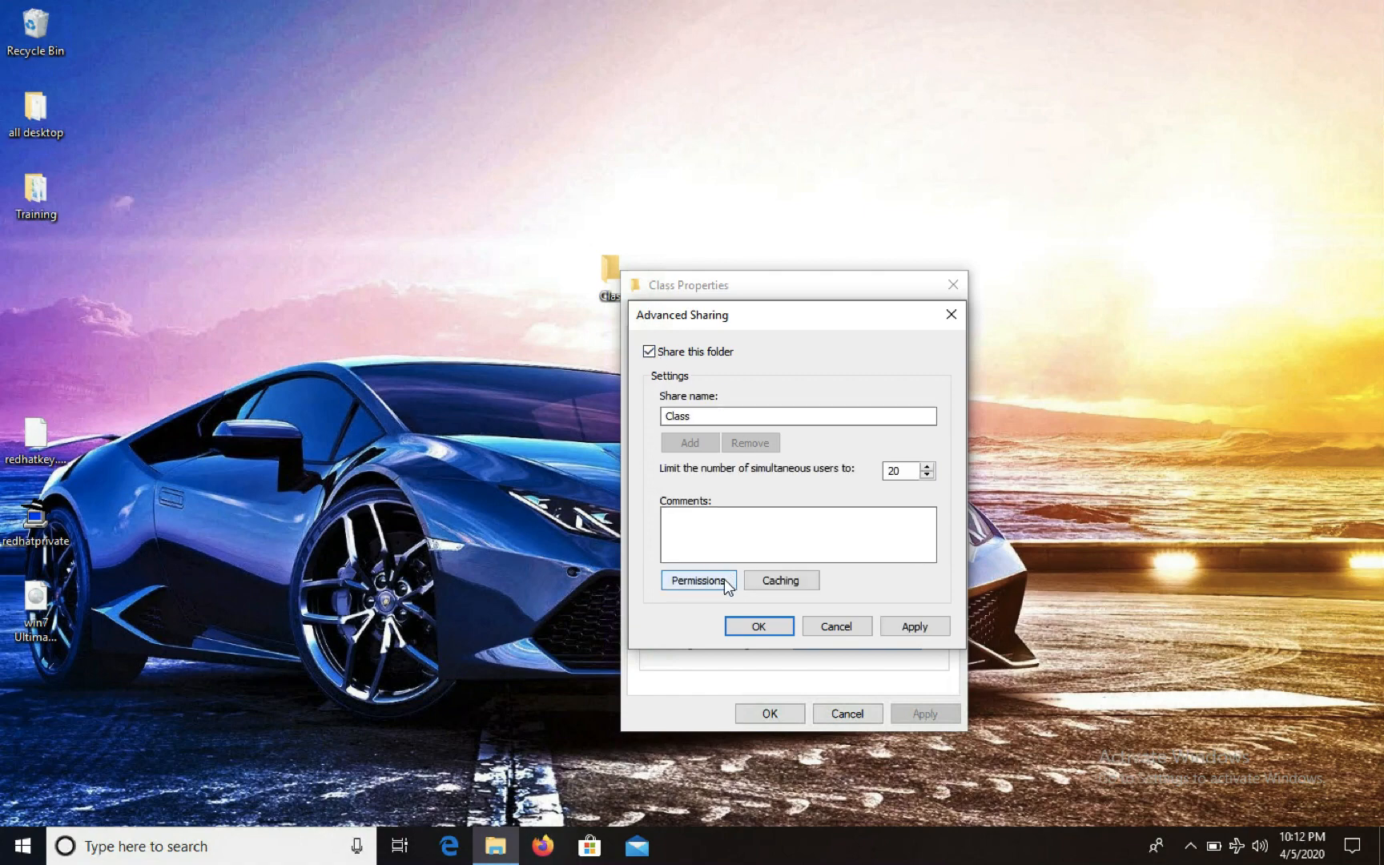
Give Everyone Full Control on the Class share and apply all the sharing settings
click(699, 580)
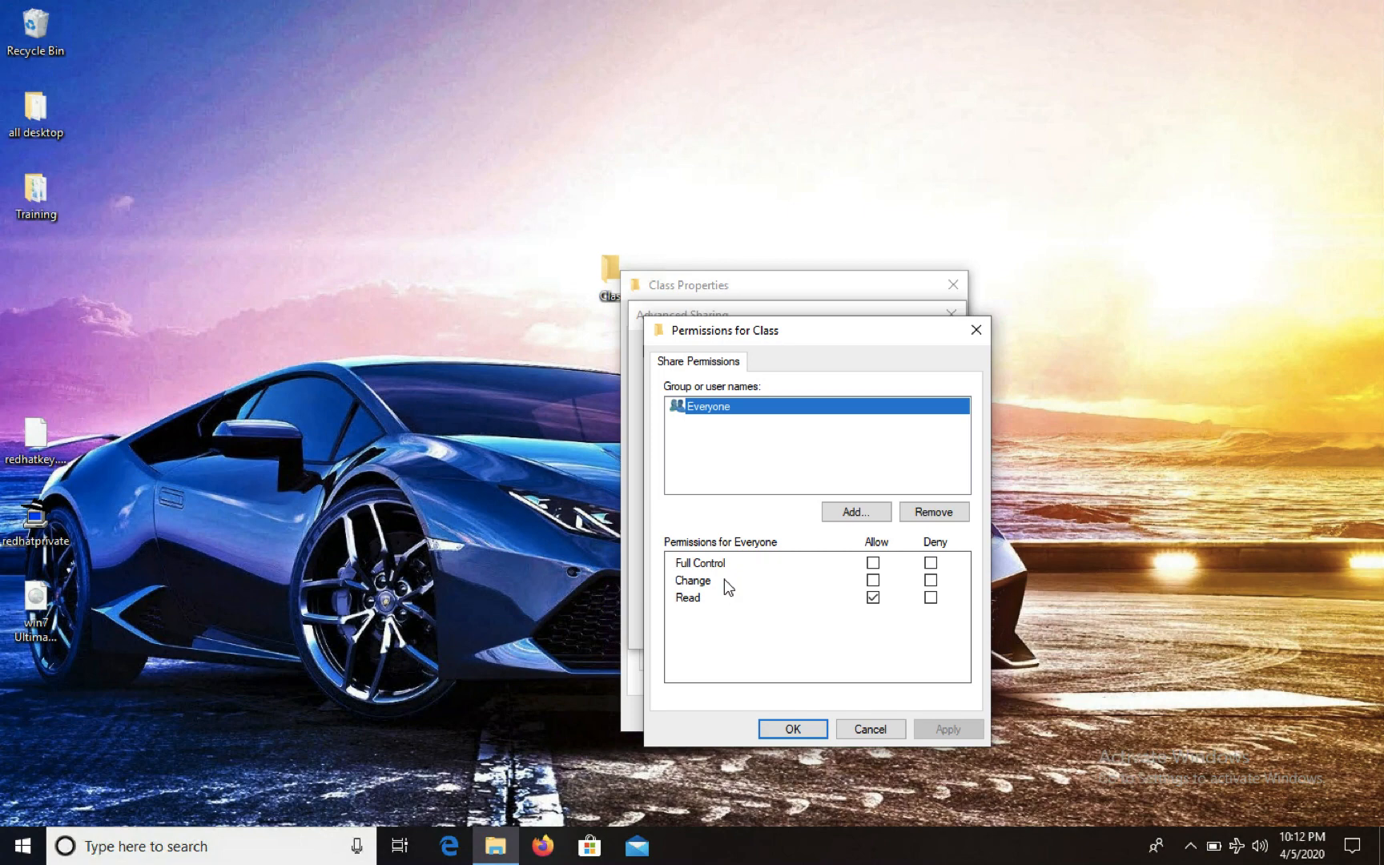
click(872, 563)
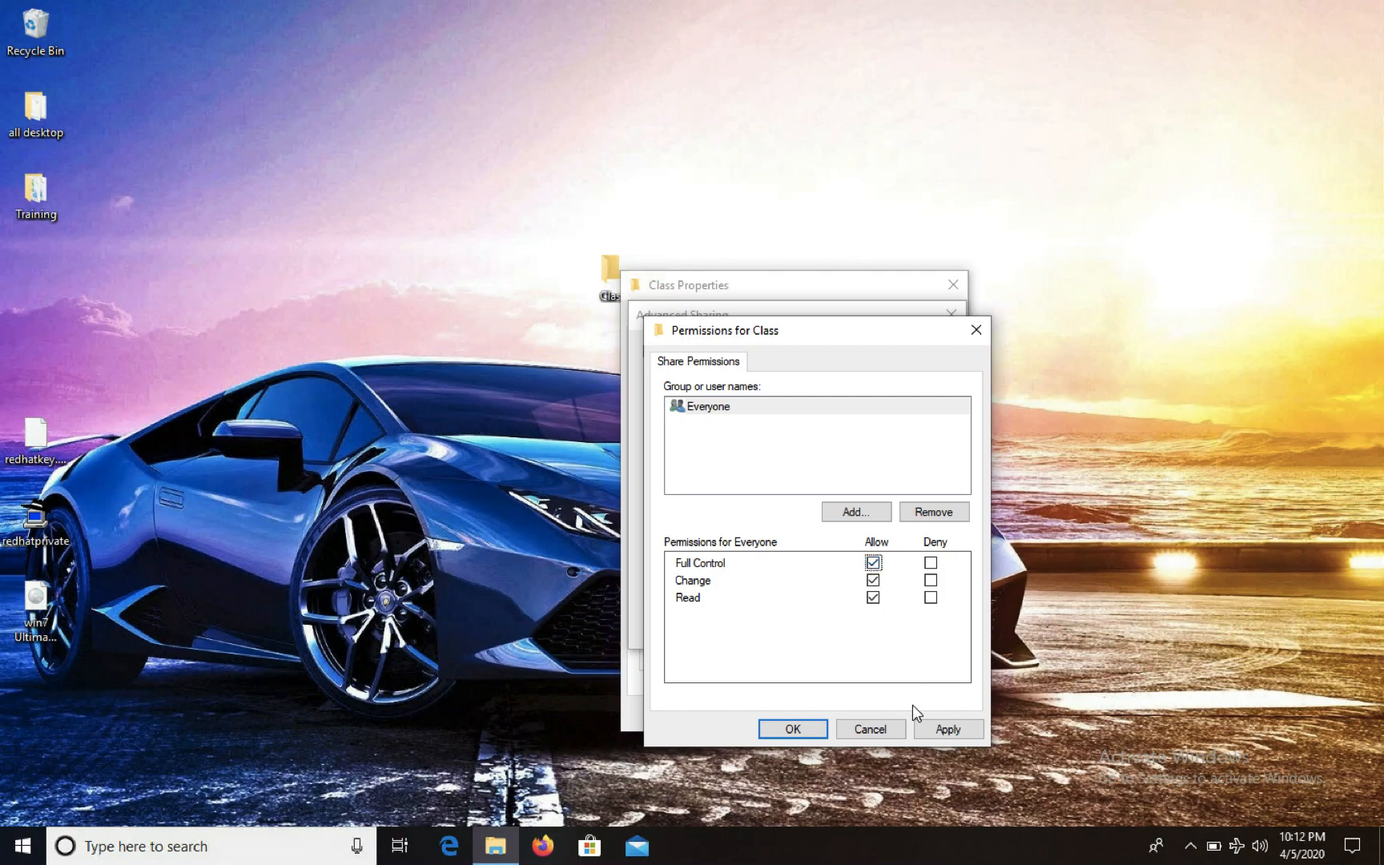
click(939, 725)
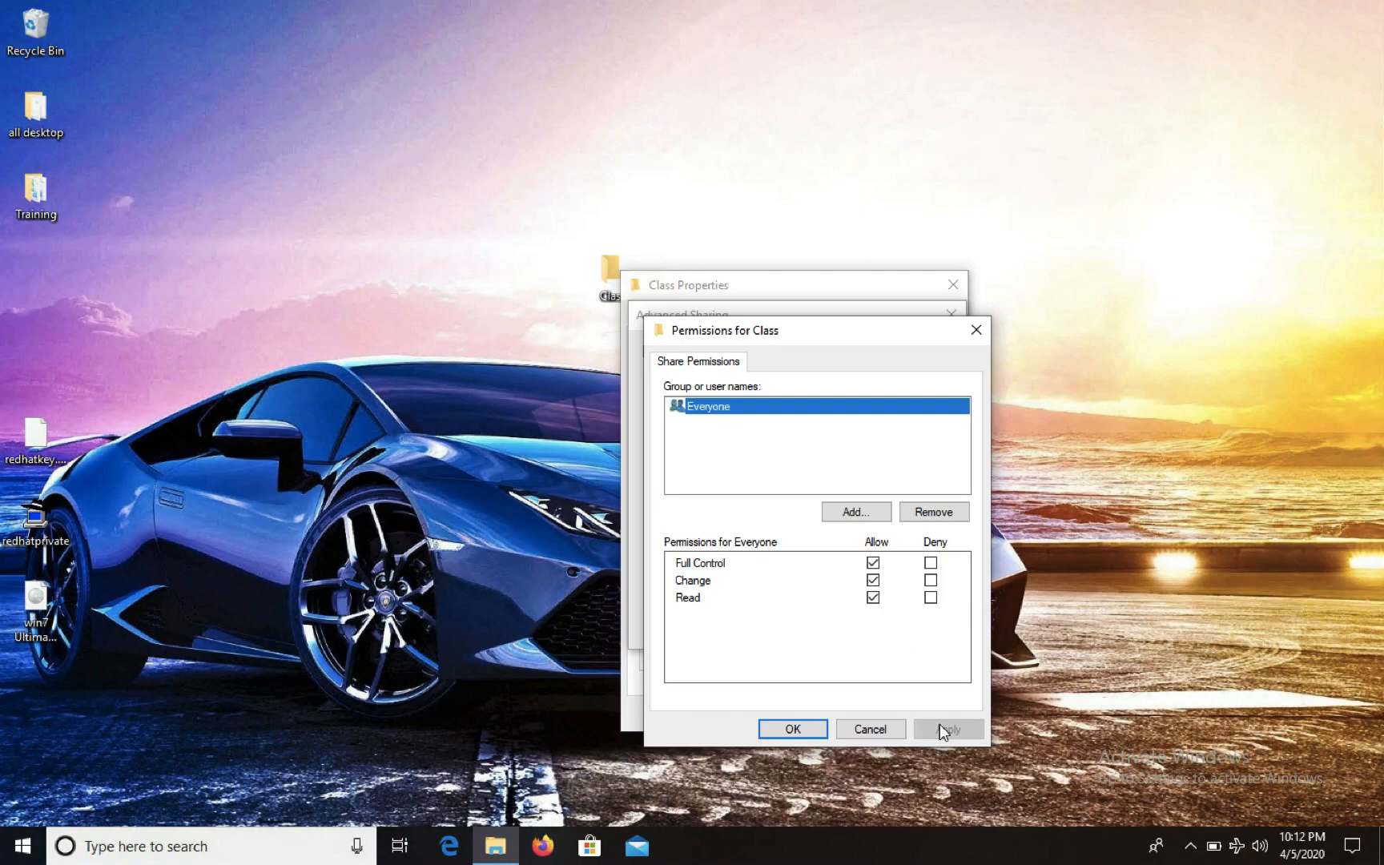
click(788, 728)
click(914, 628)
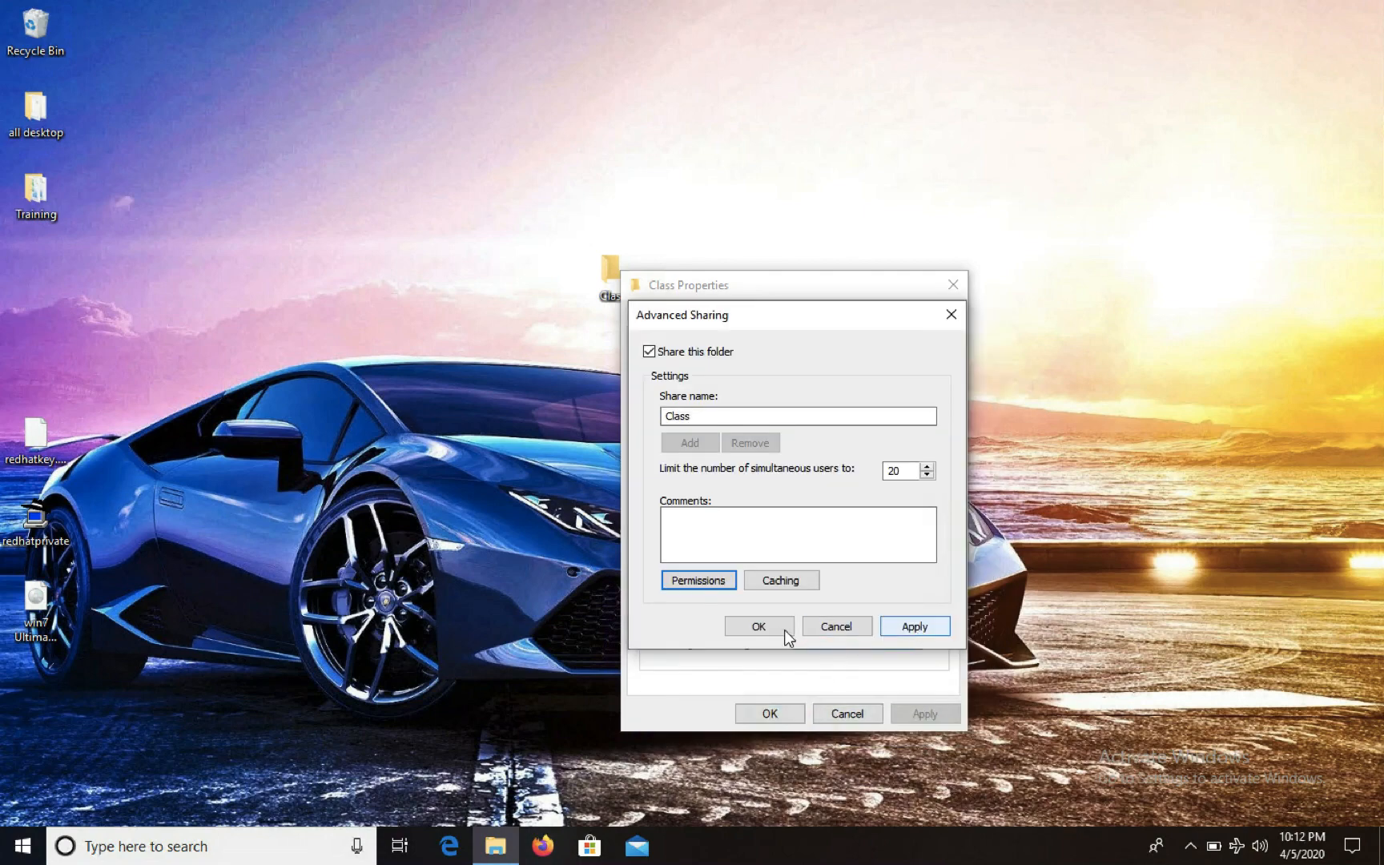
click(753, 627)
click(765, 711)
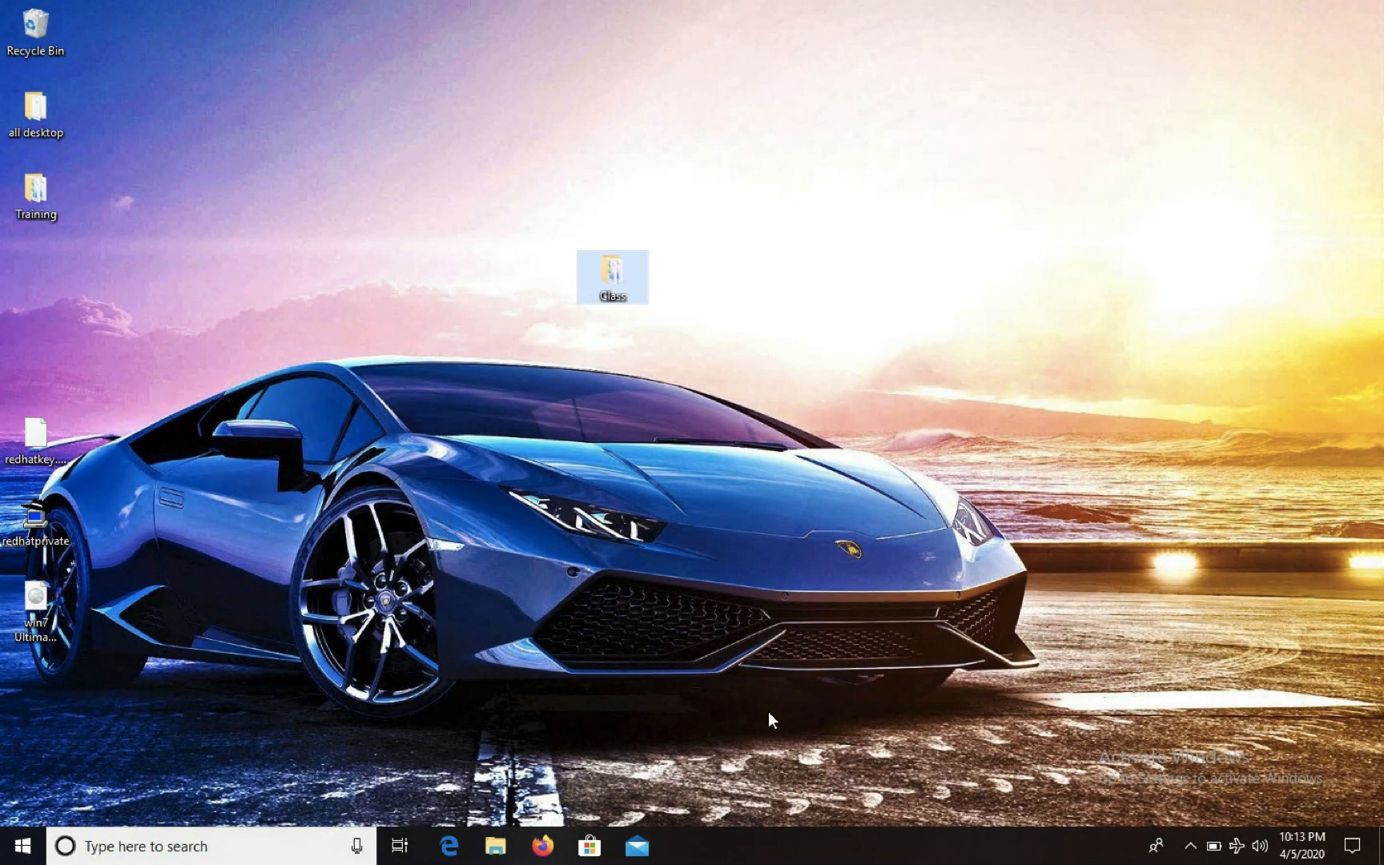
Open Command Prompt and run ipconfig, showing the Wi-Fi IPv4 address 192.168.0.105
key(super+r)
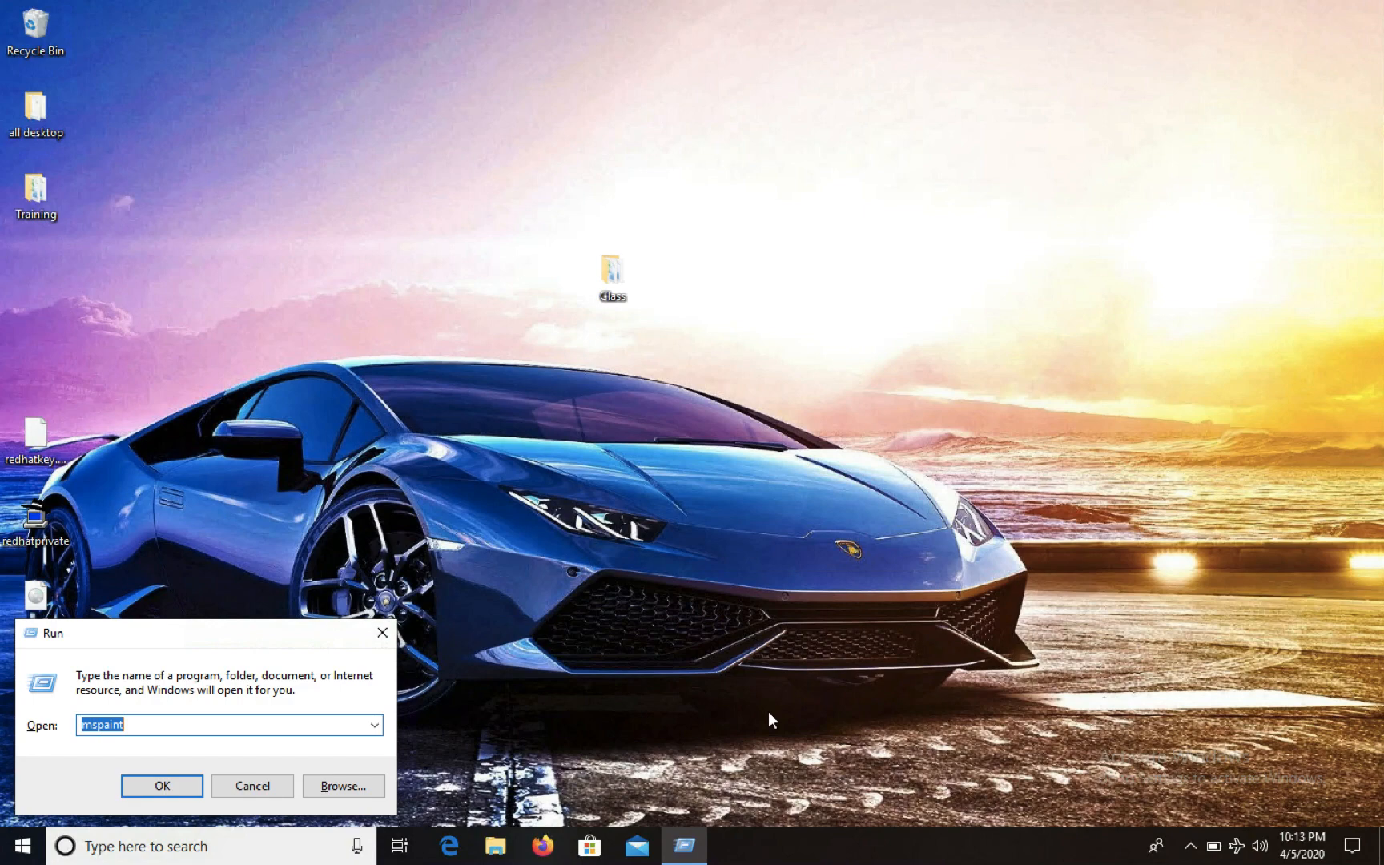
text(cmd)
key(Return)
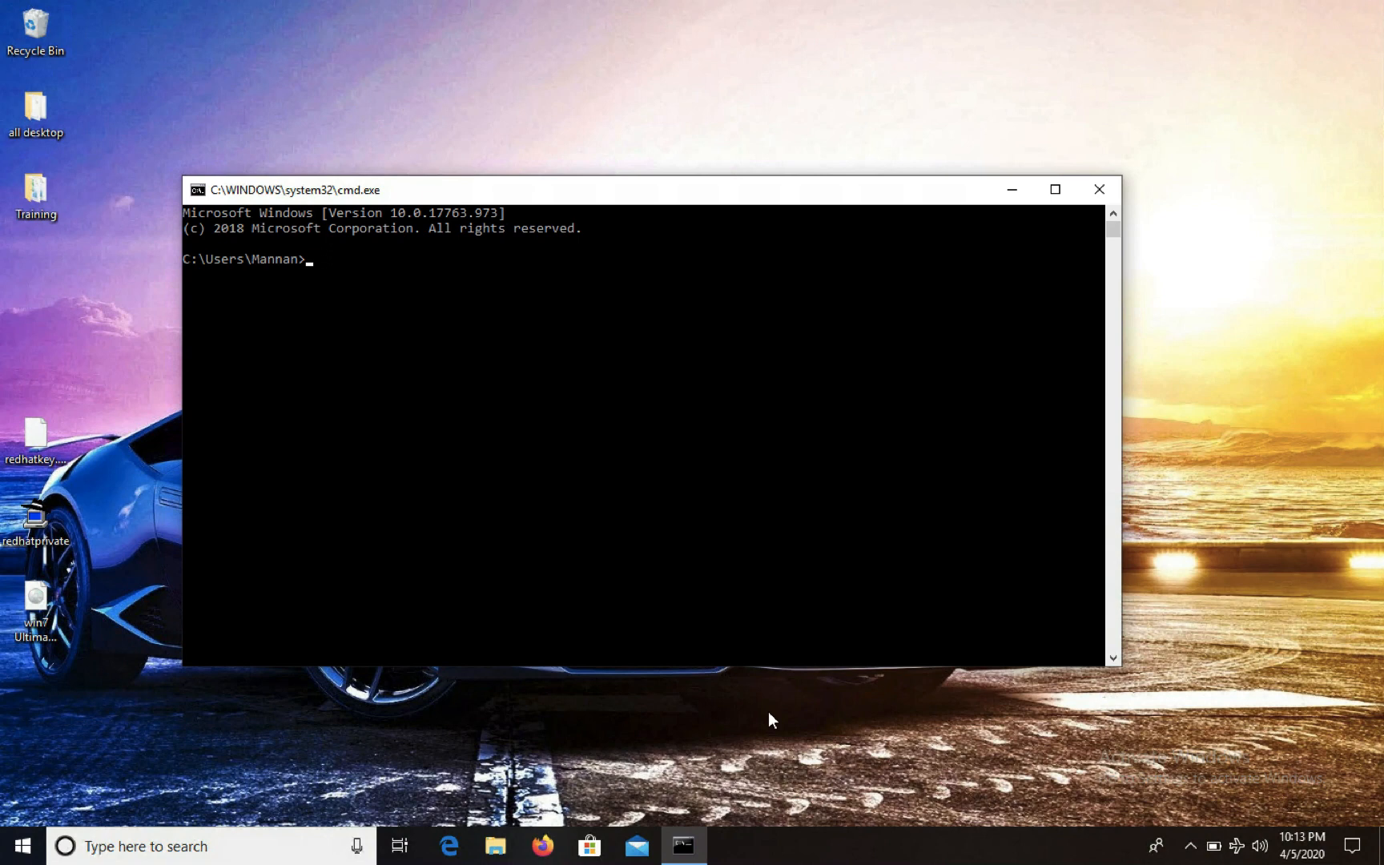
text(ipconfig)
key(Return)
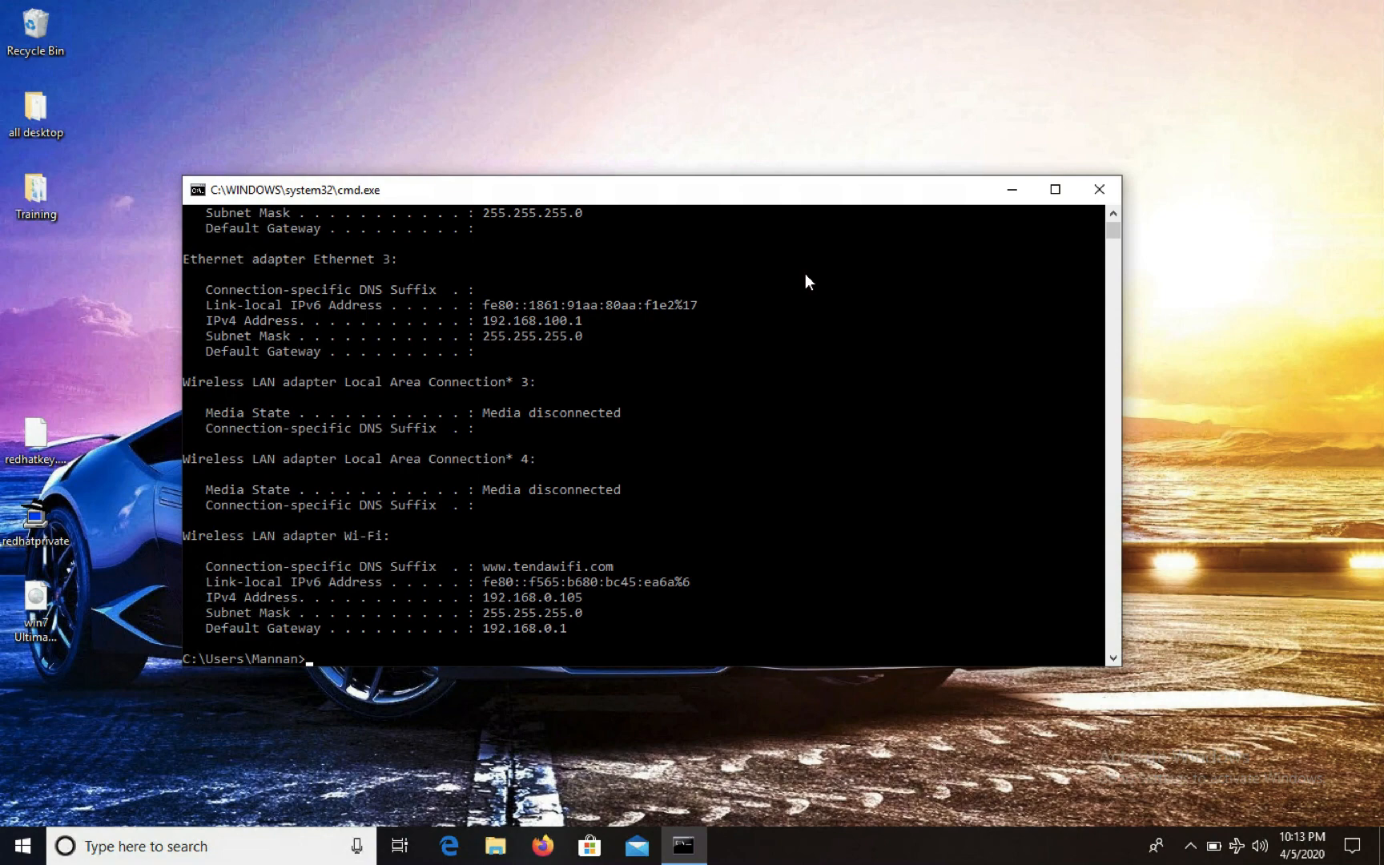
key(super+r)
Launch Notepad and type the headings 'IP Add of Windows', 'User Name' and 'Password' on separate lines
text(no)
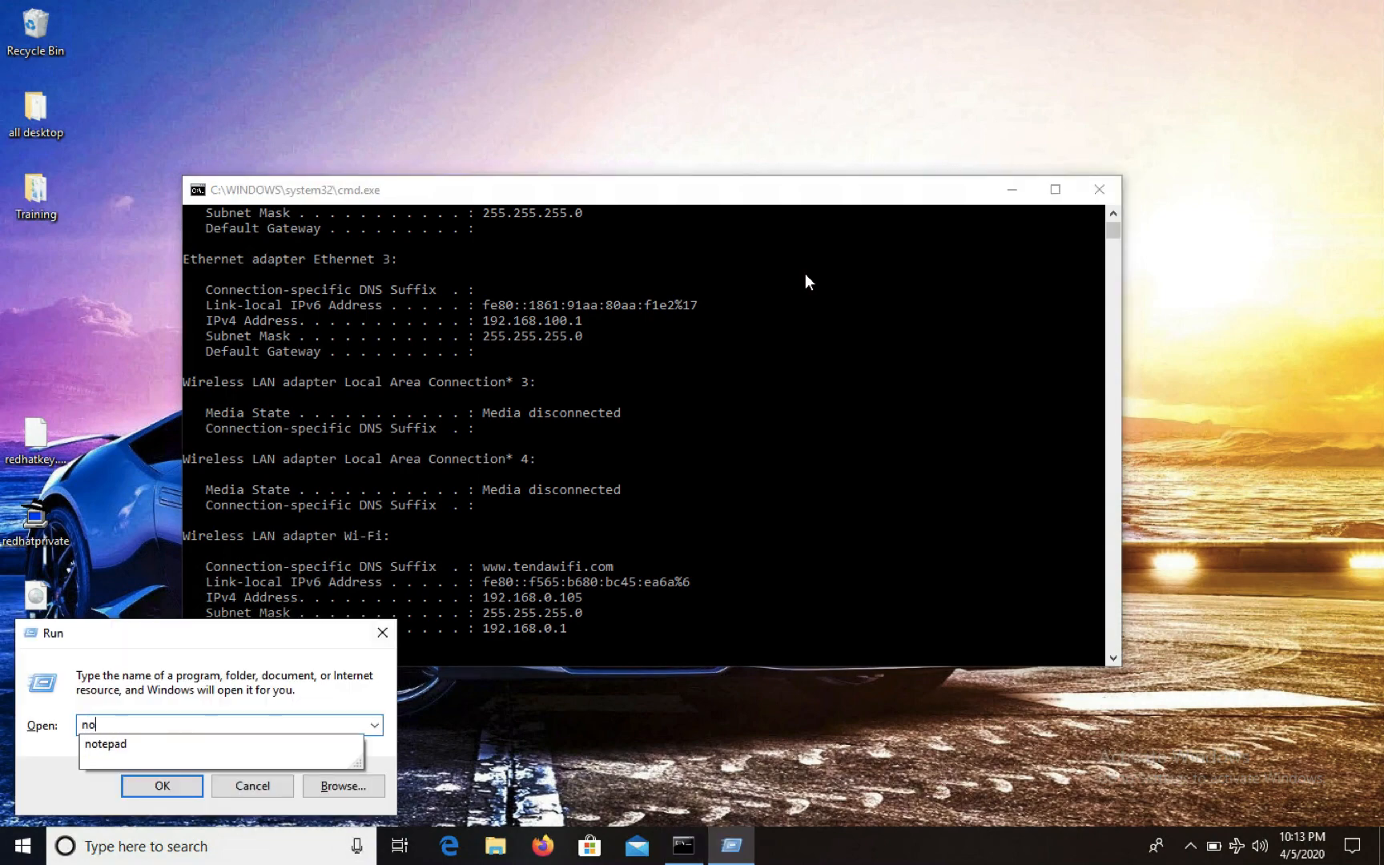
text(te)
key(Down)
key(Return)
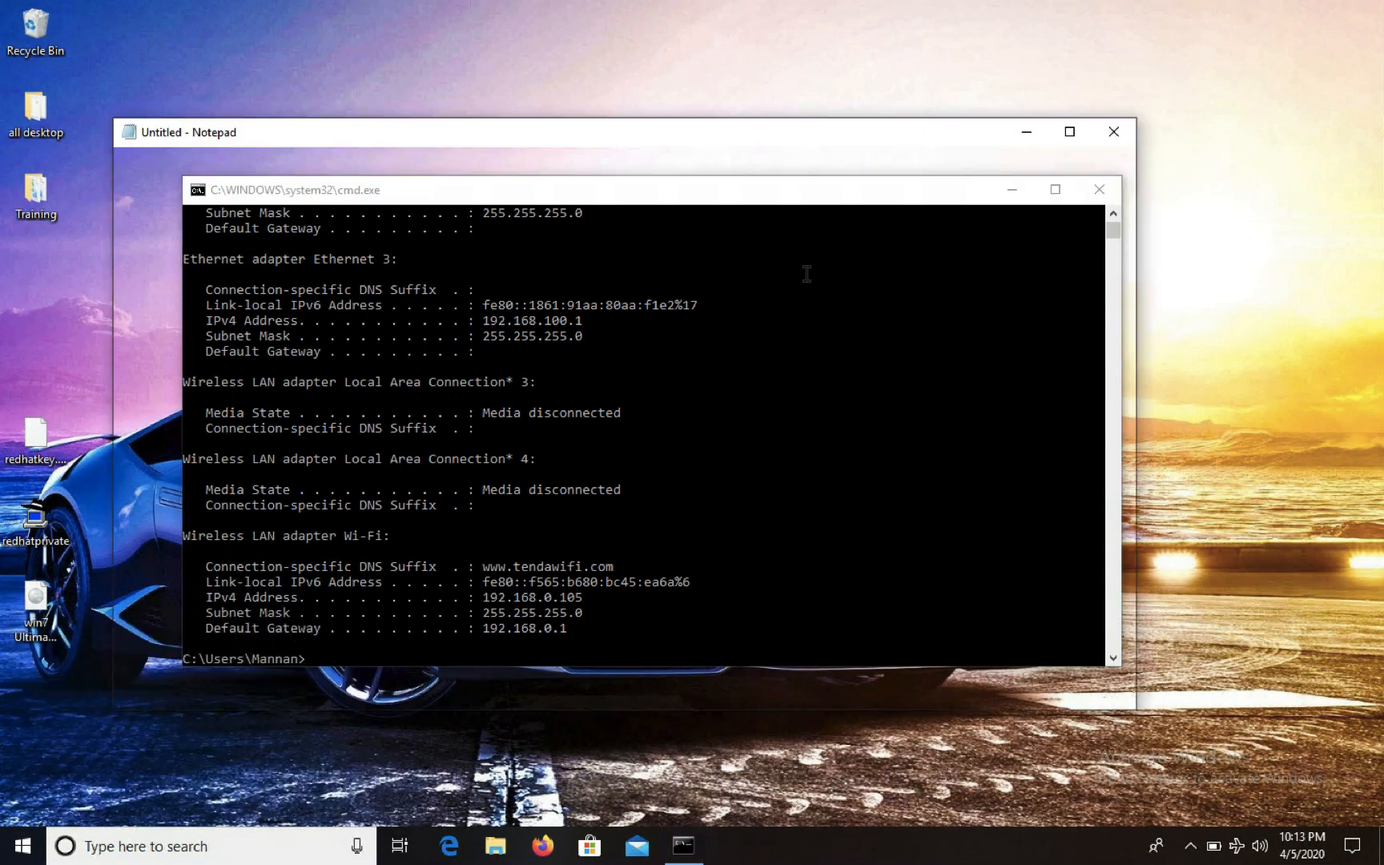
text(IP )
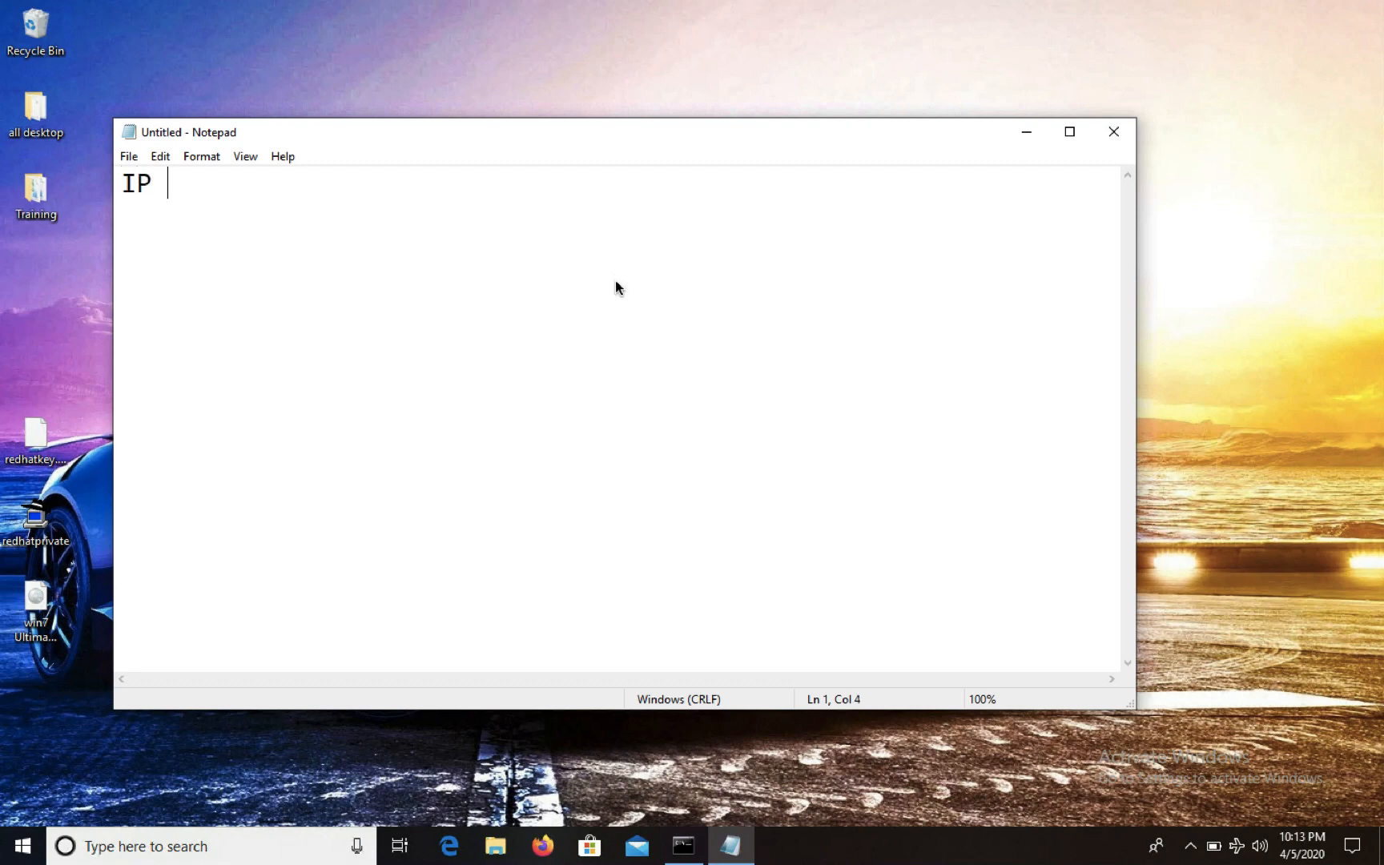
text(Add of W)
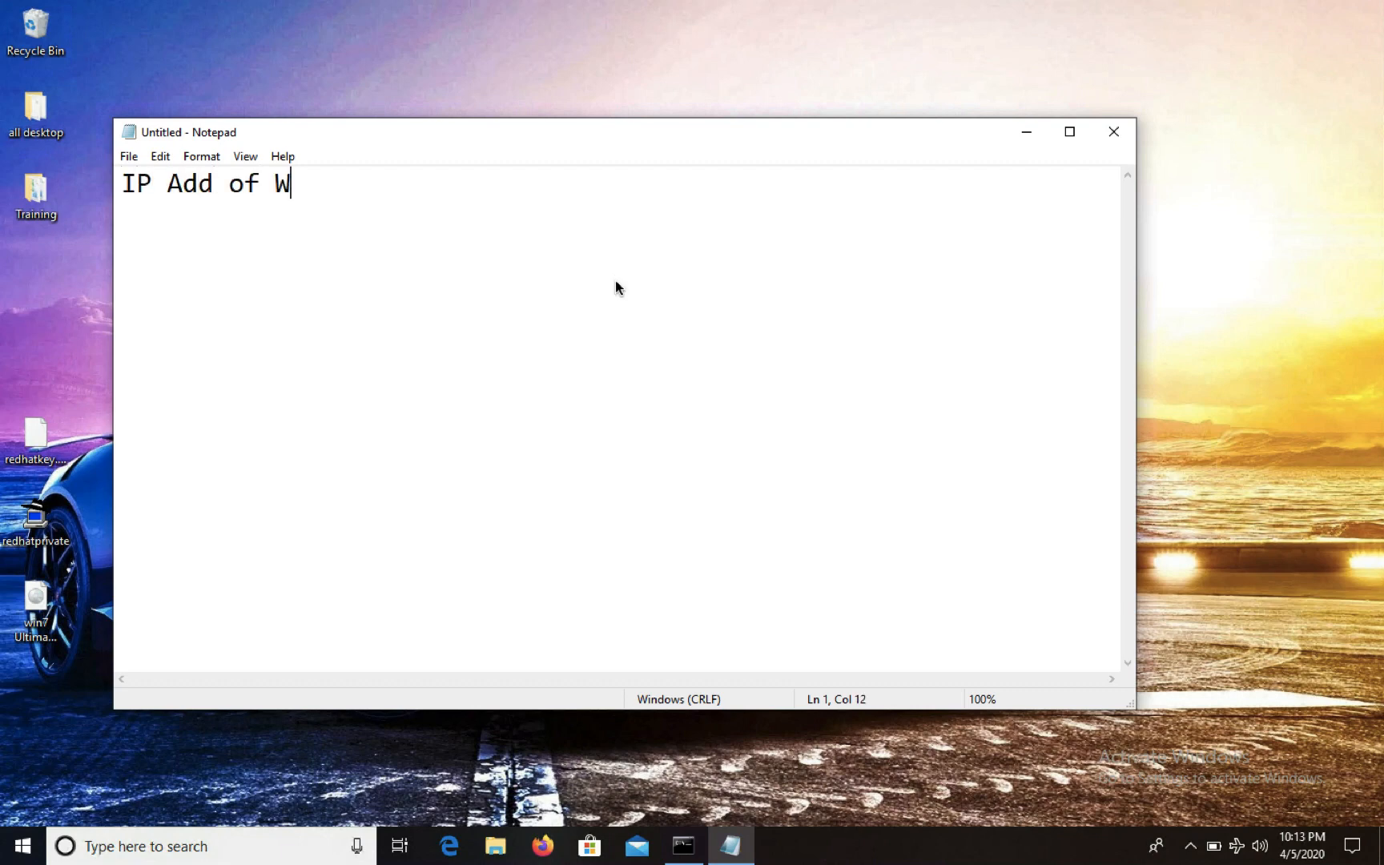
text(indows)
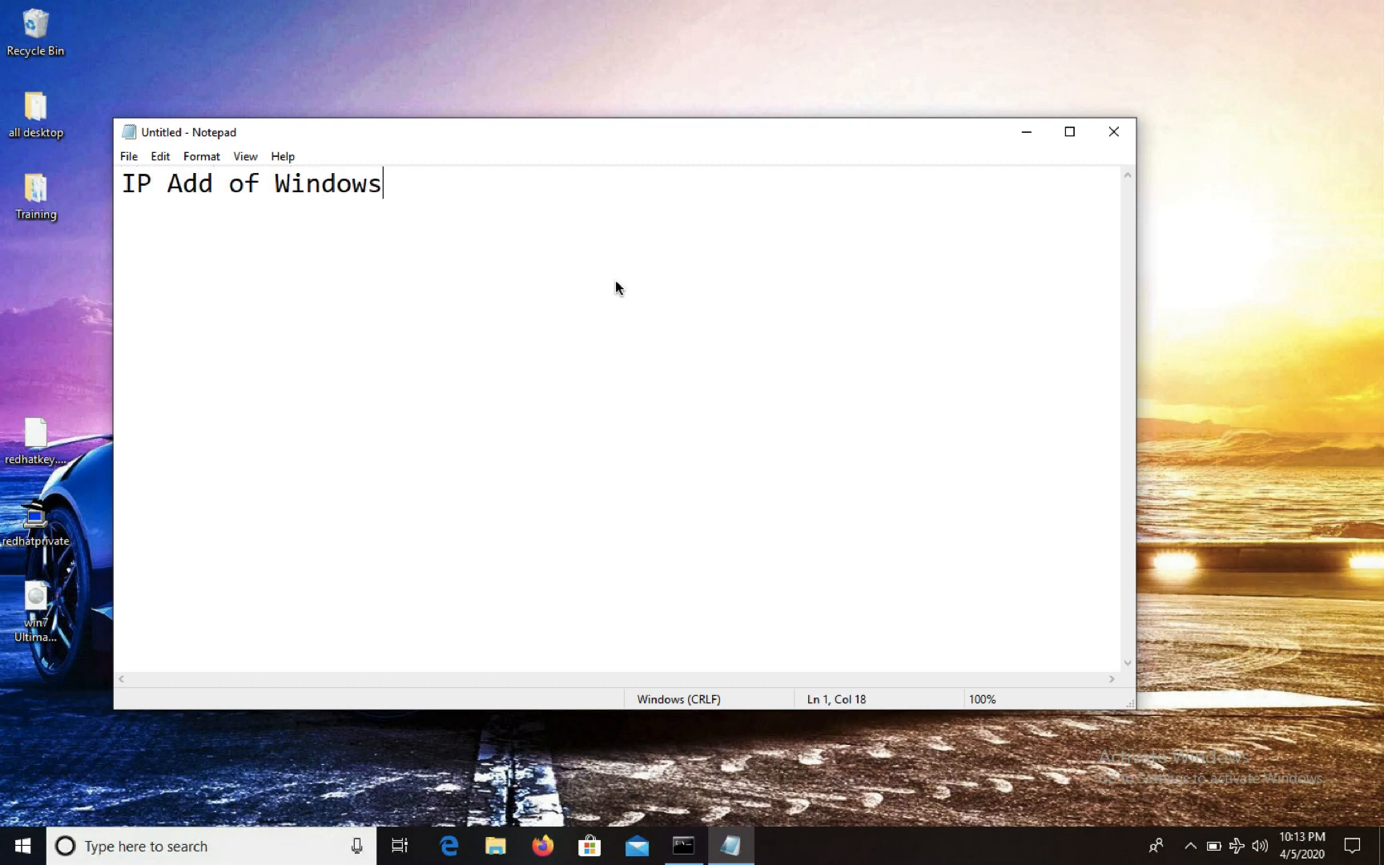
key(Return)
key(Return)
text(User Name)
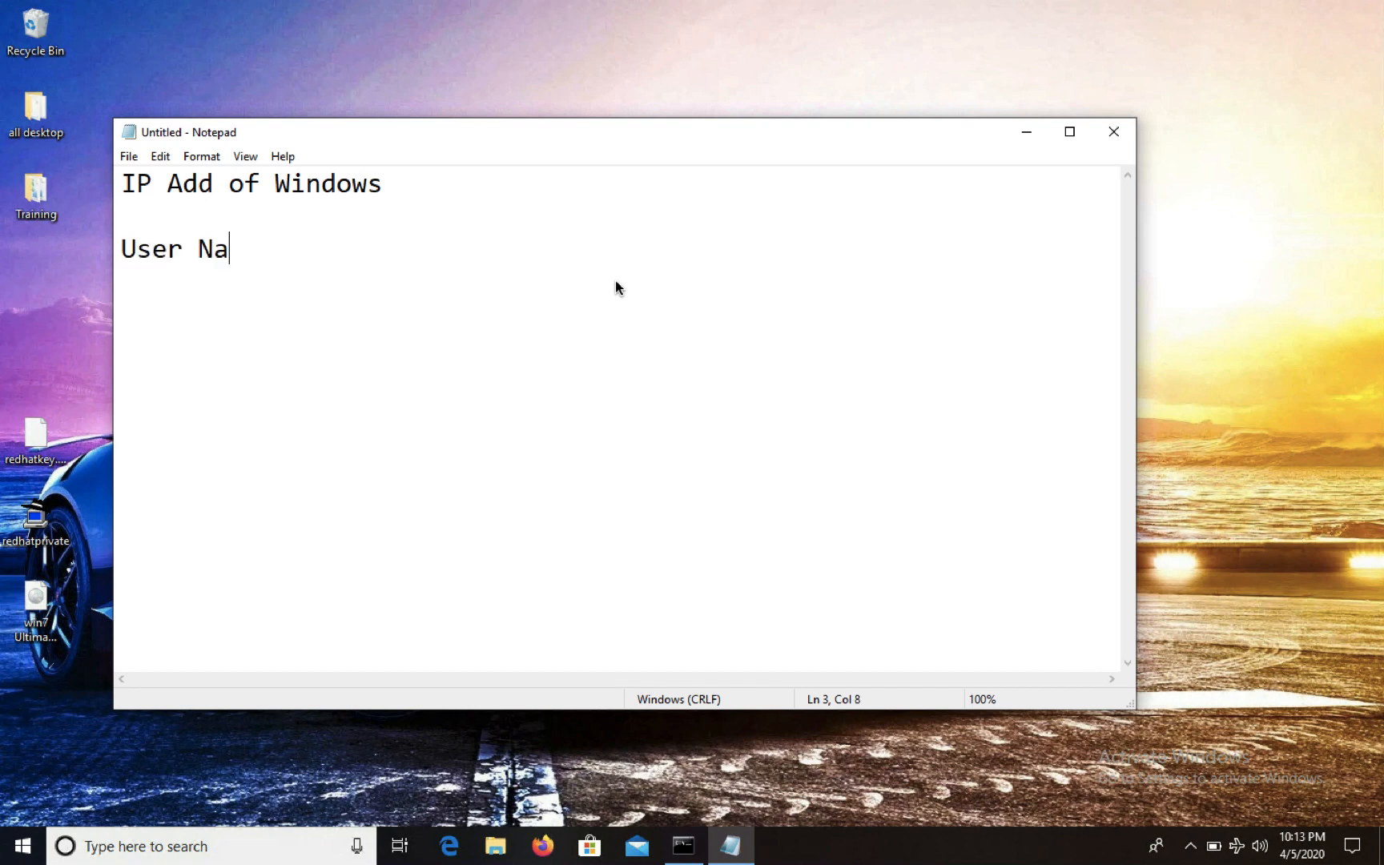
key(Return)
key(Return)
key(Return)
text(Password)
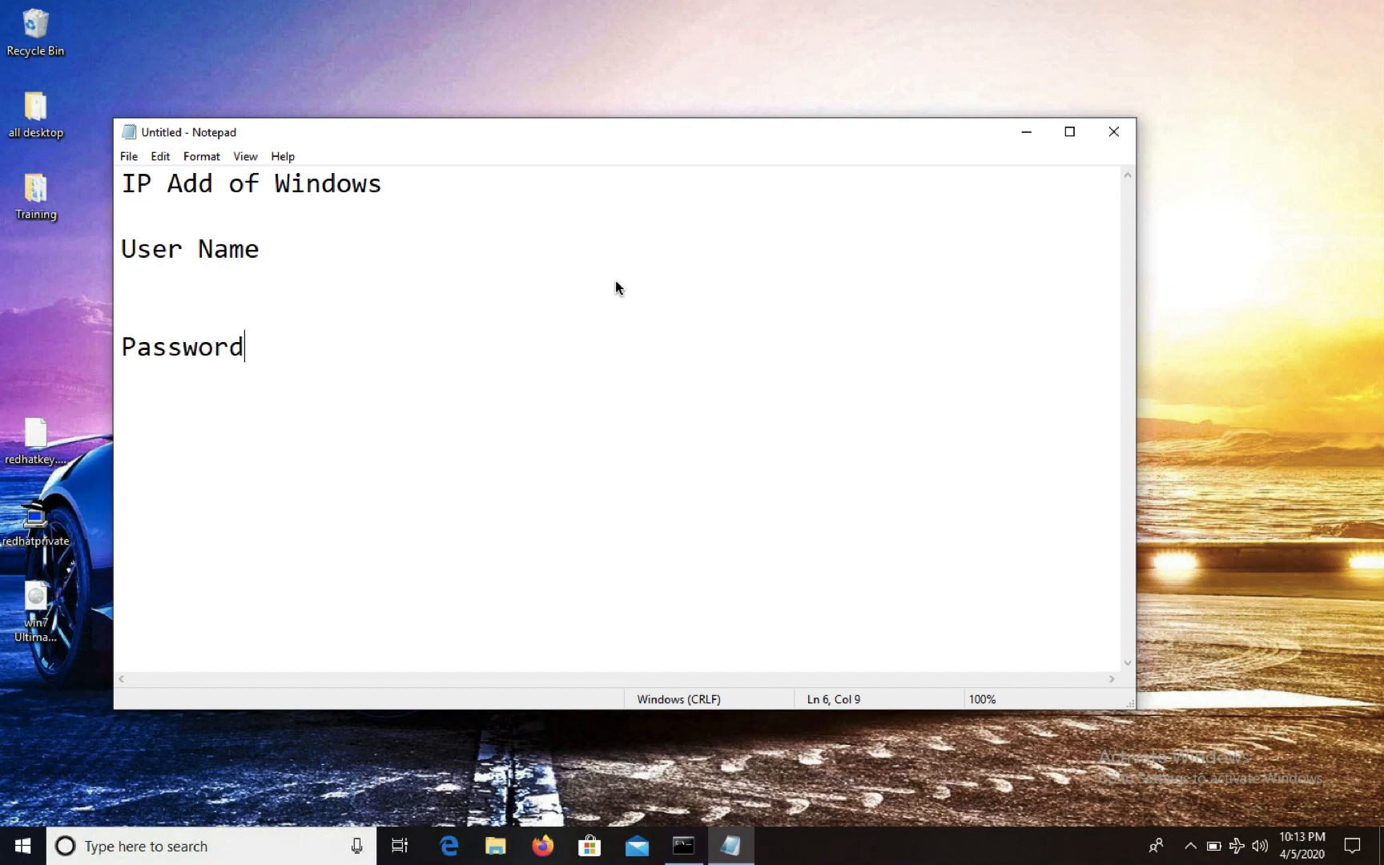
drag(333, 345, 58, 135)
click(440, 289)
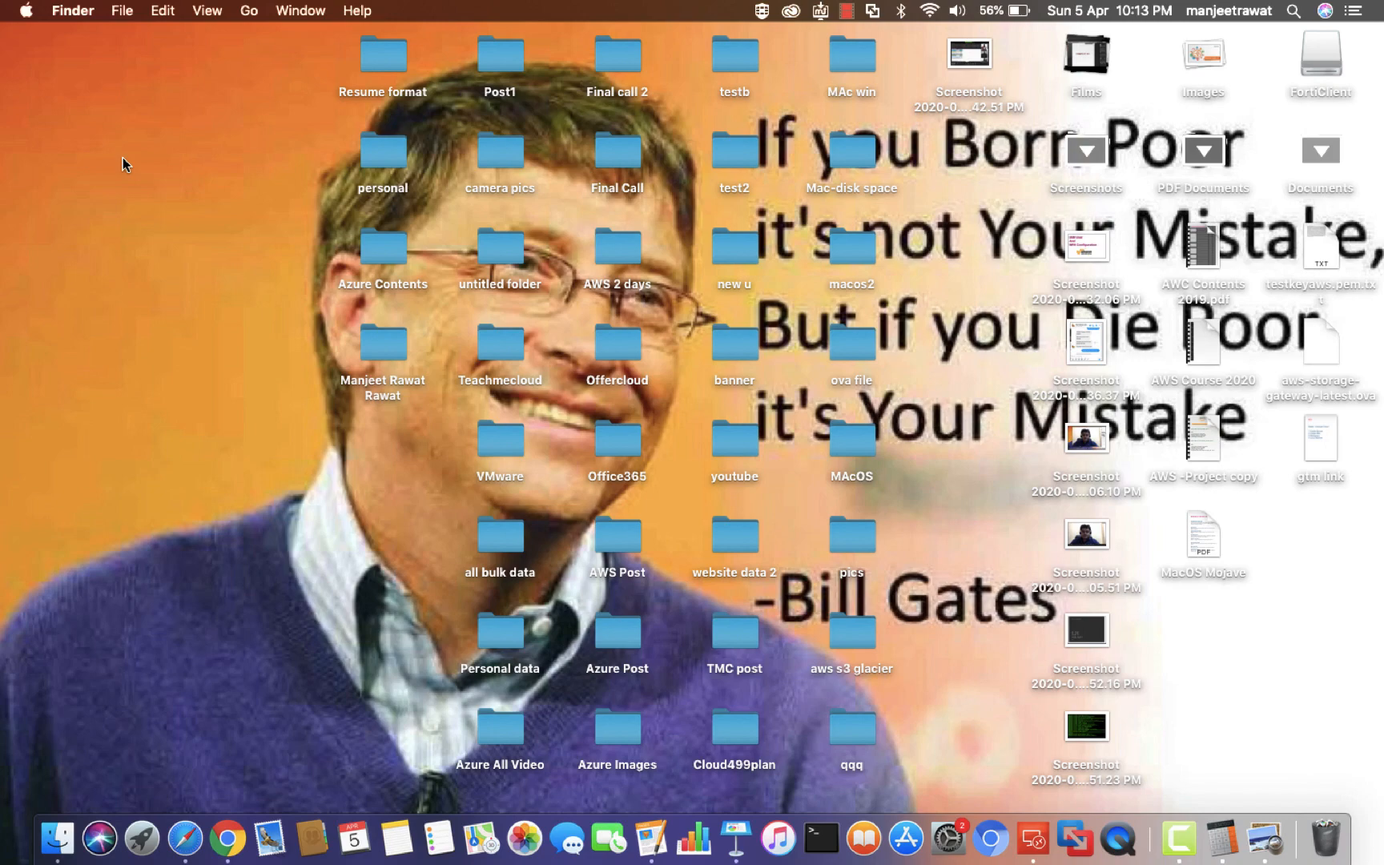
Open Go > Connect to Server and replace the old smb address with 192.168.0.105
click(248, 11)
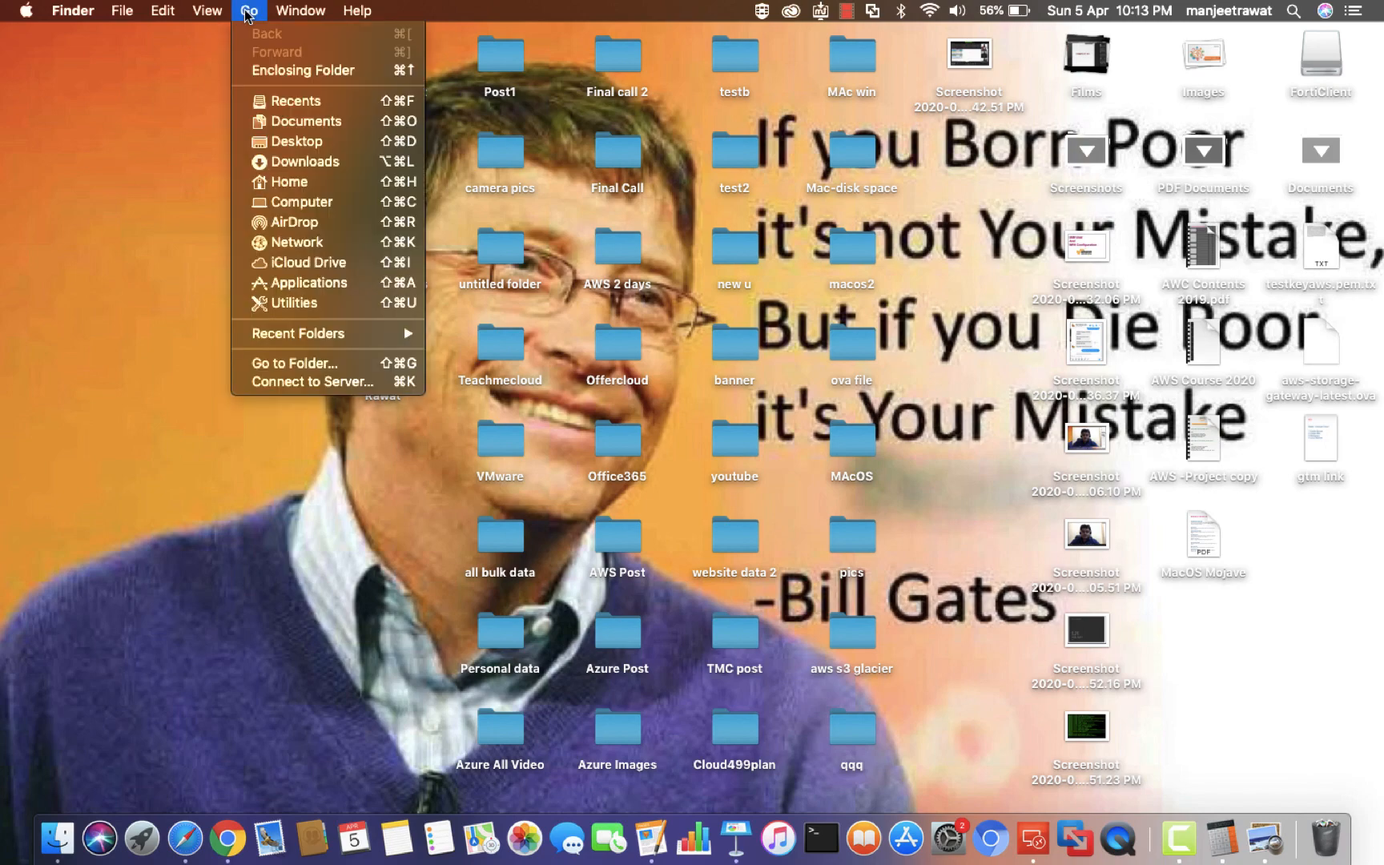
click(294, 385)
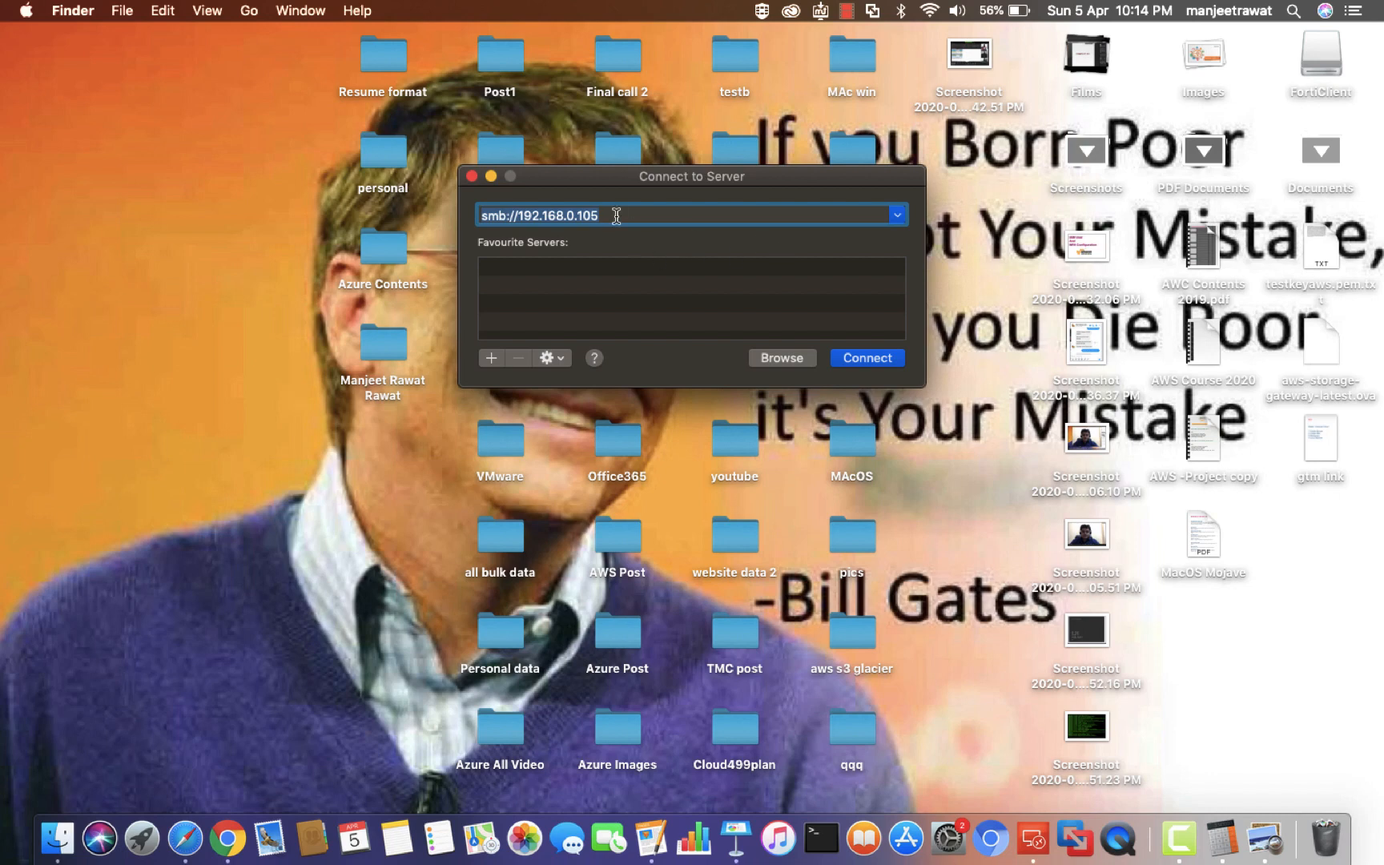
key(BackSpace)
text(192.168)
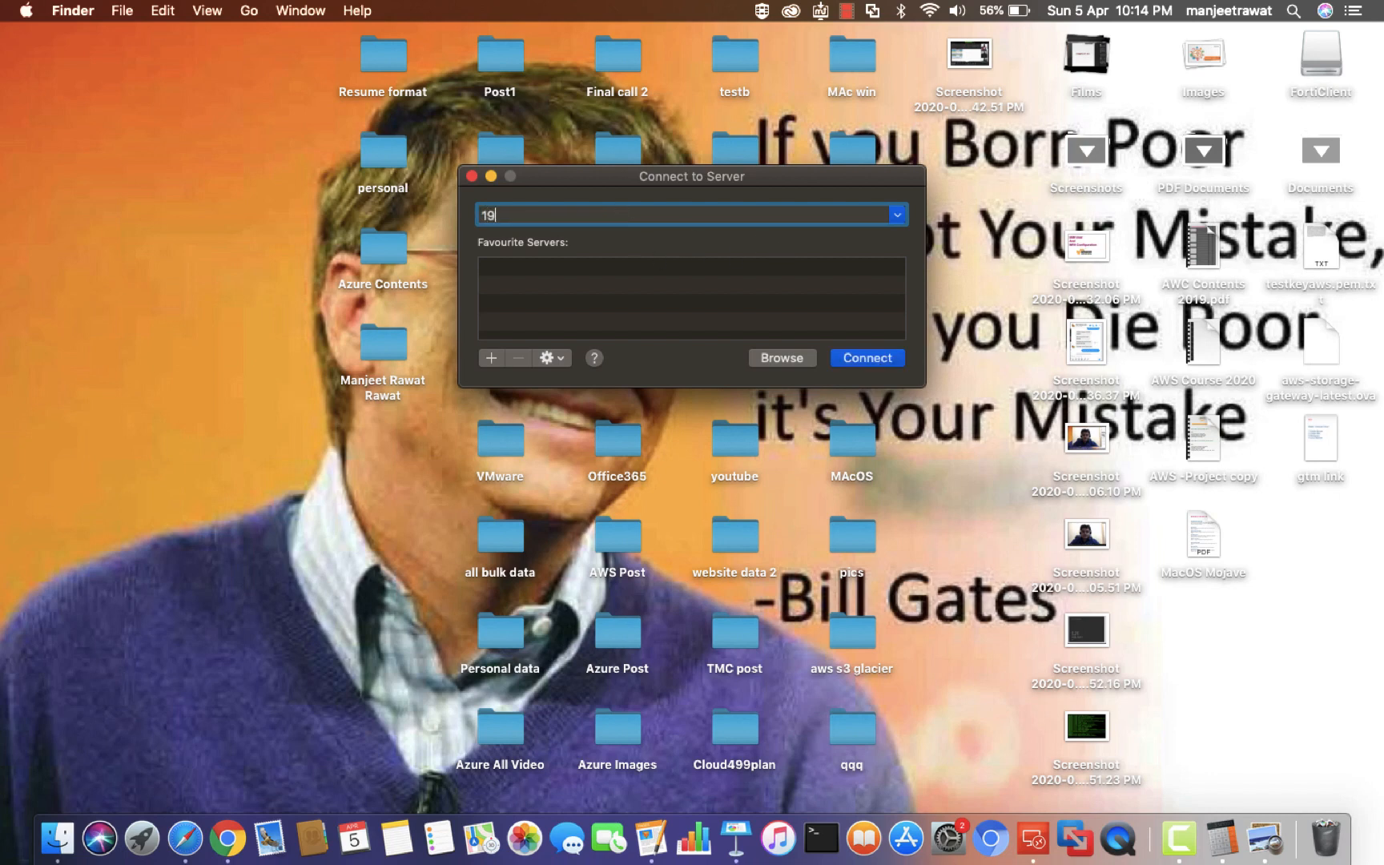
text(.0.105)
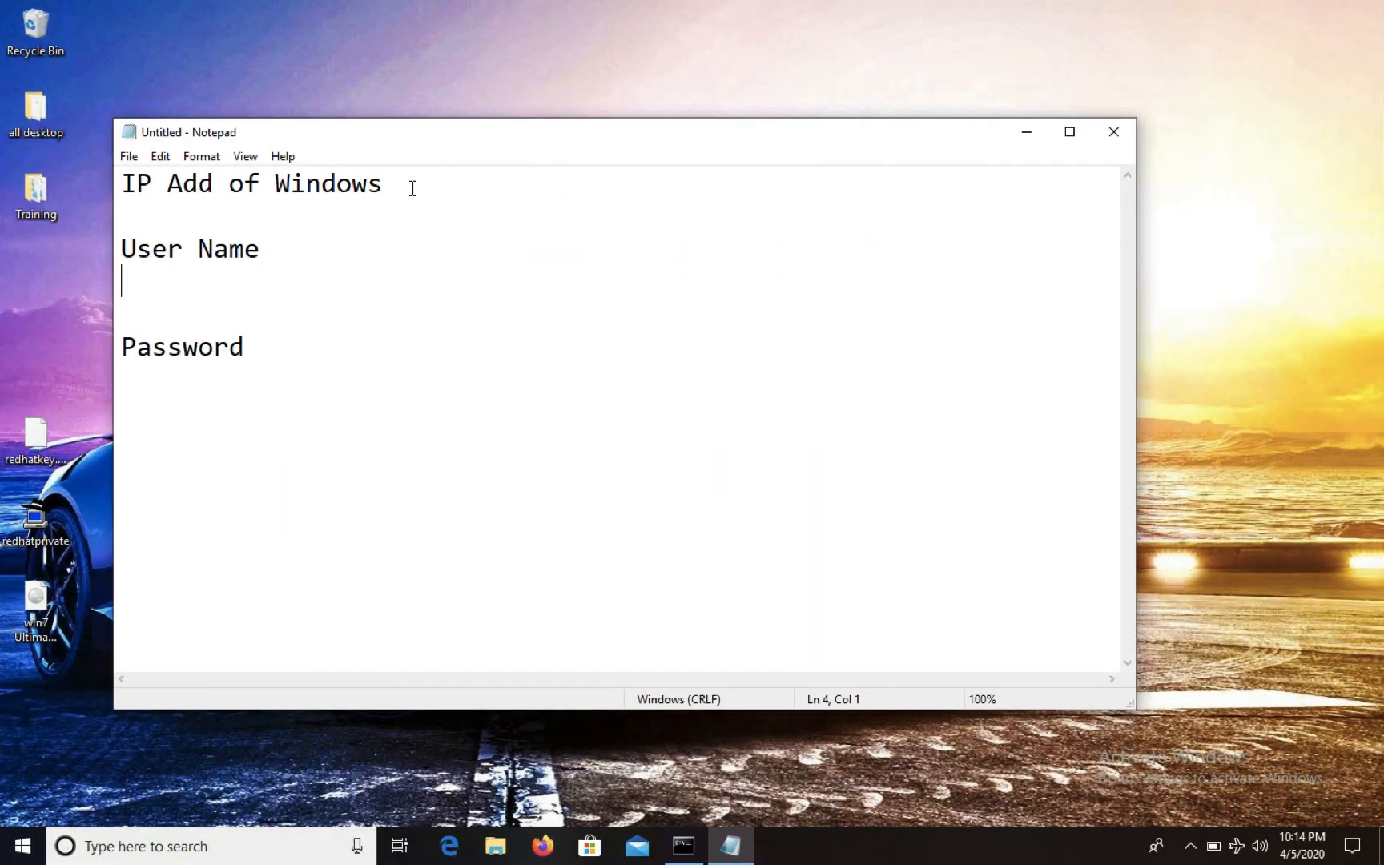
Note 192.168.0.105 under the IP heading and the account user name, leaving a line under Password
click(412, 188)
key(Return)
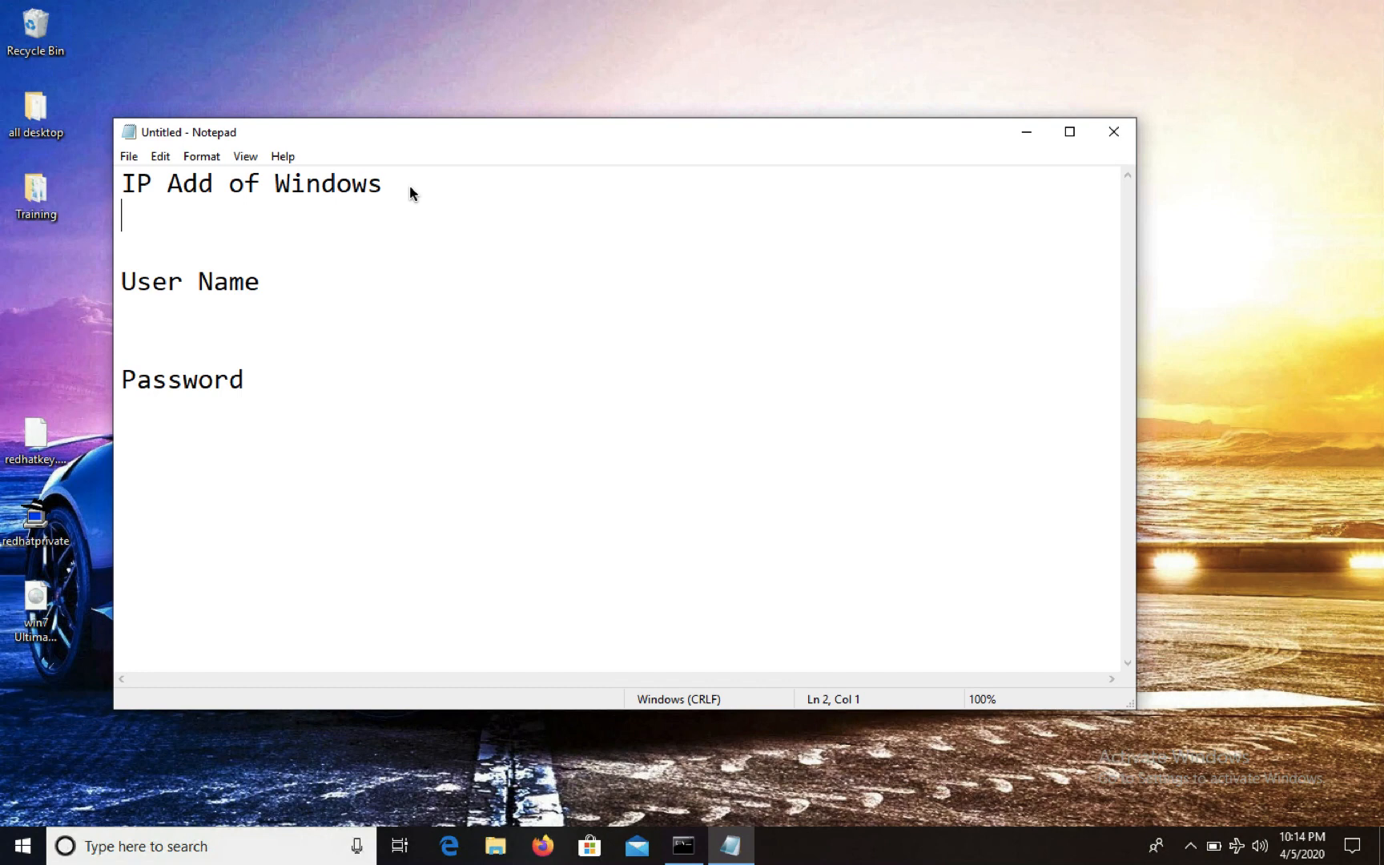
text(192.16)
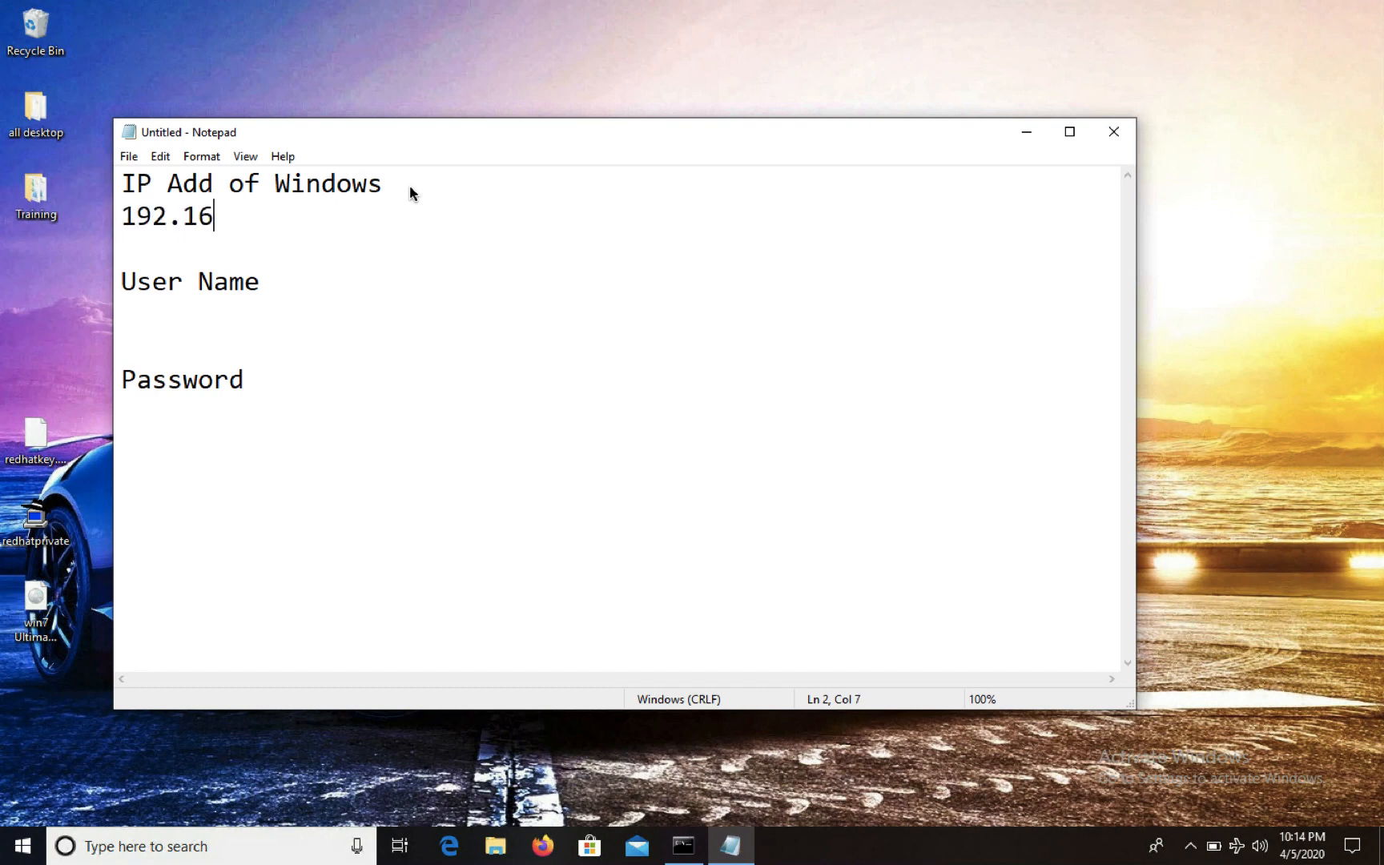
text(8.0.10)
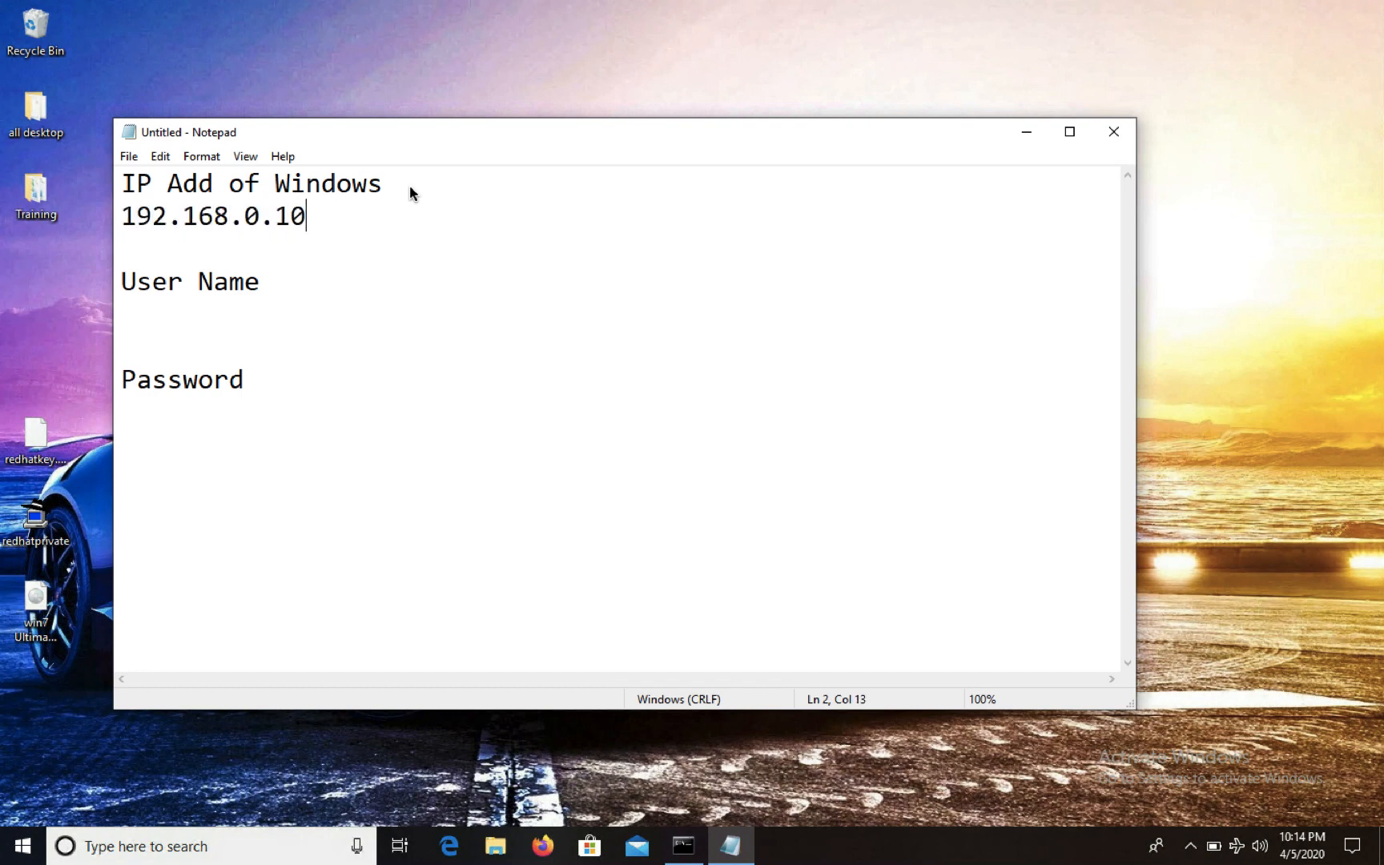
text(5)
click(294, 305)
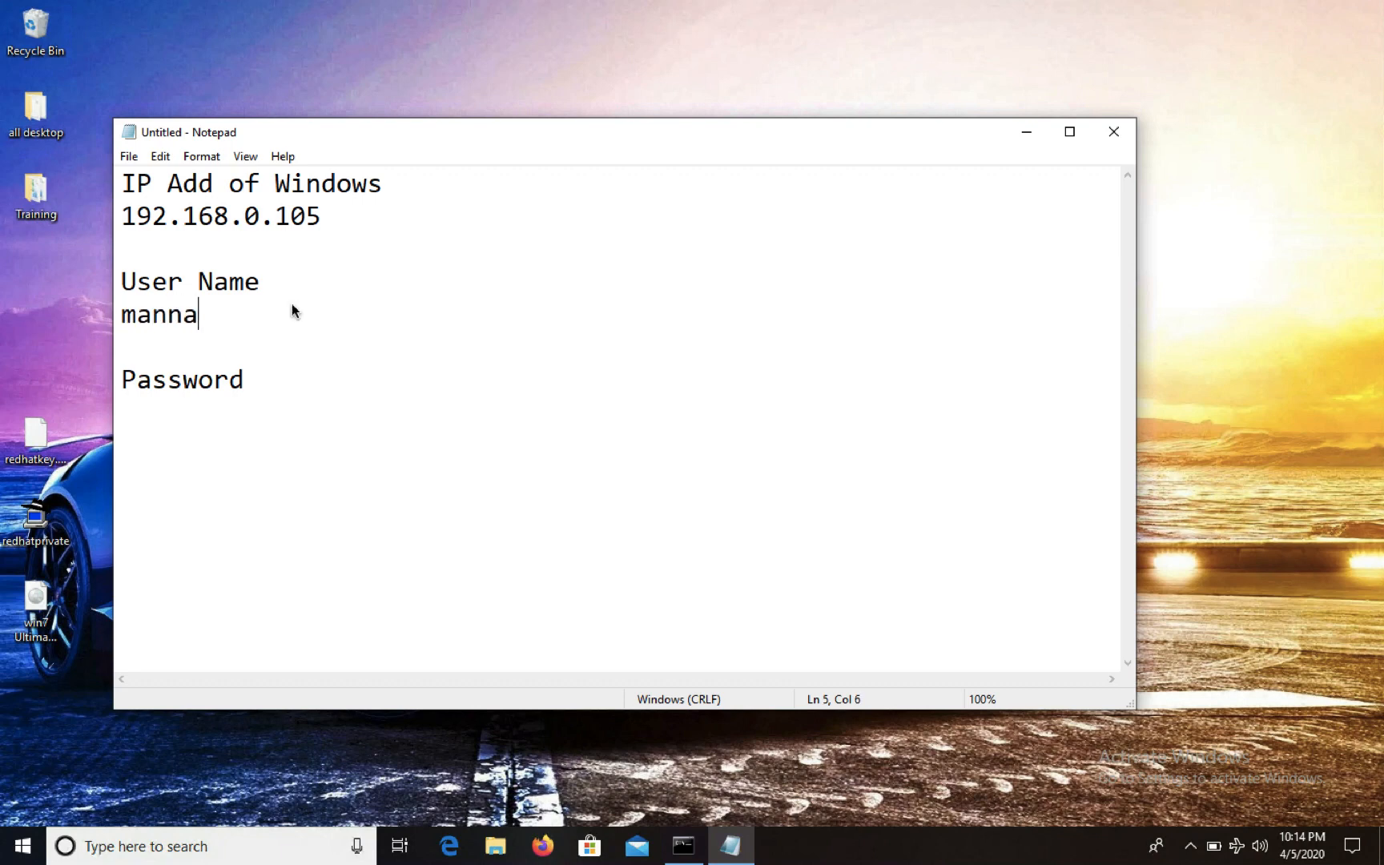
text(n)
click(319, 398)
key(Return)
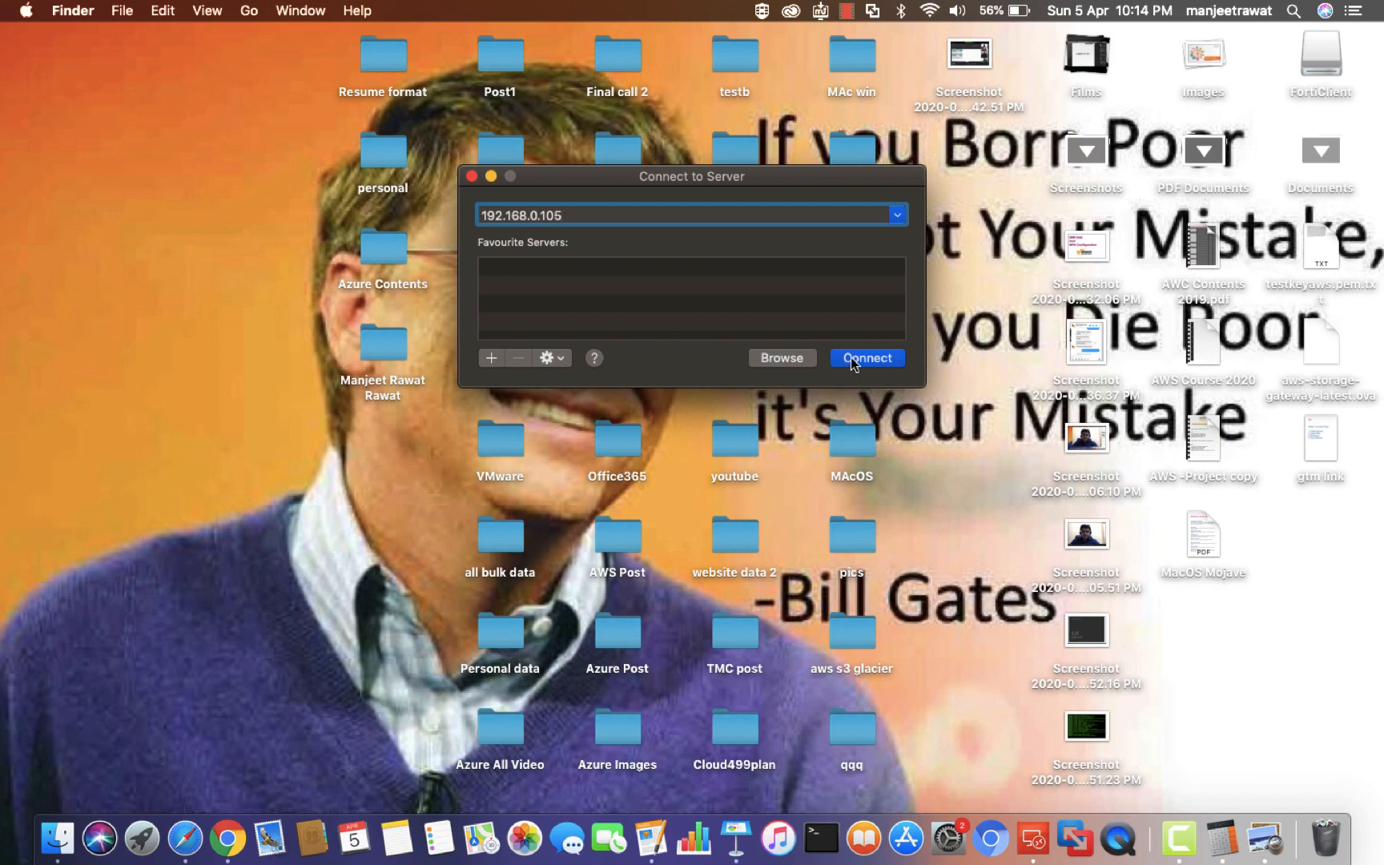
Connect to 192.168.0.105, signing in with the Windows account's user name and password
click(866, 359)
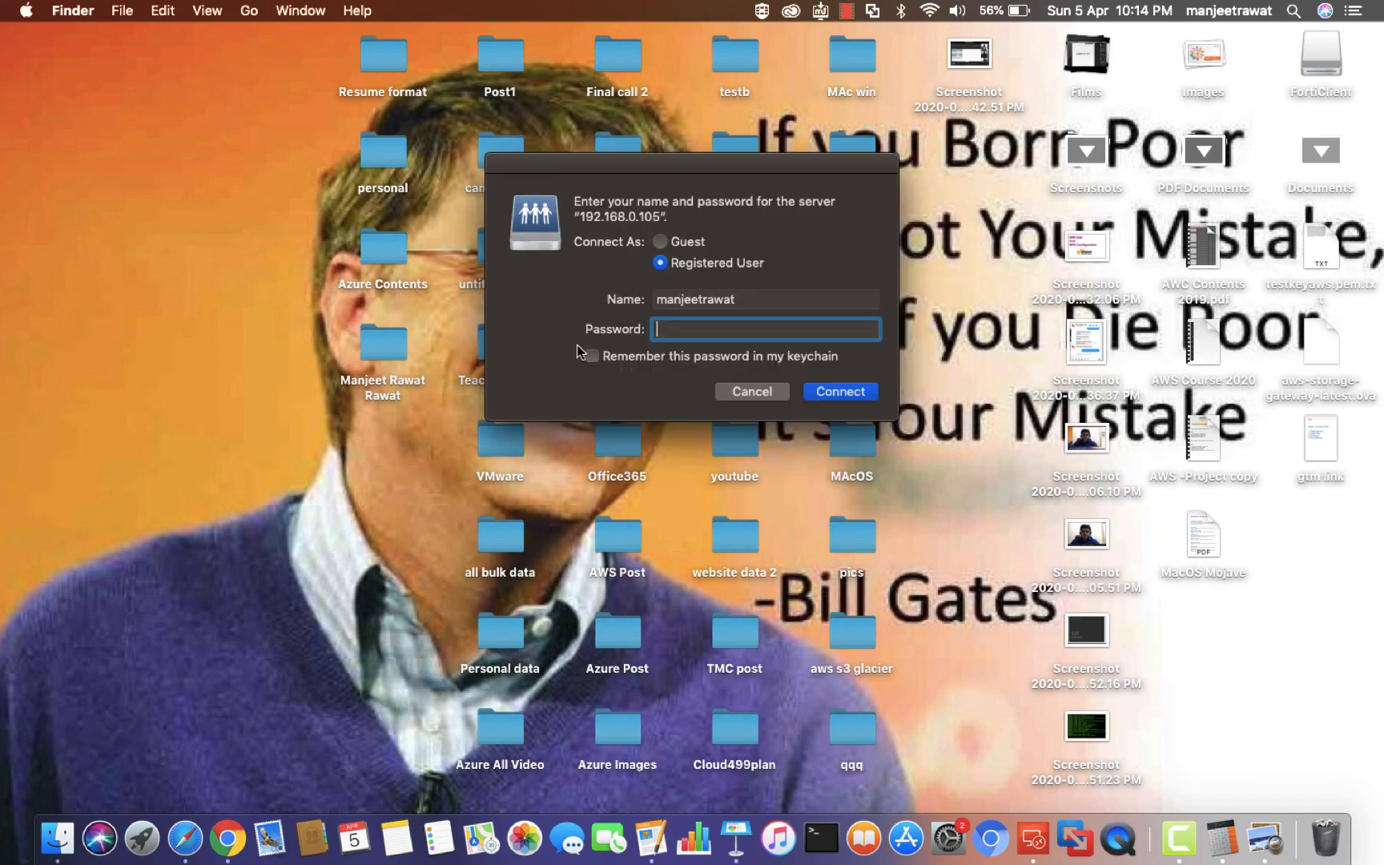
double_click(748, 298)
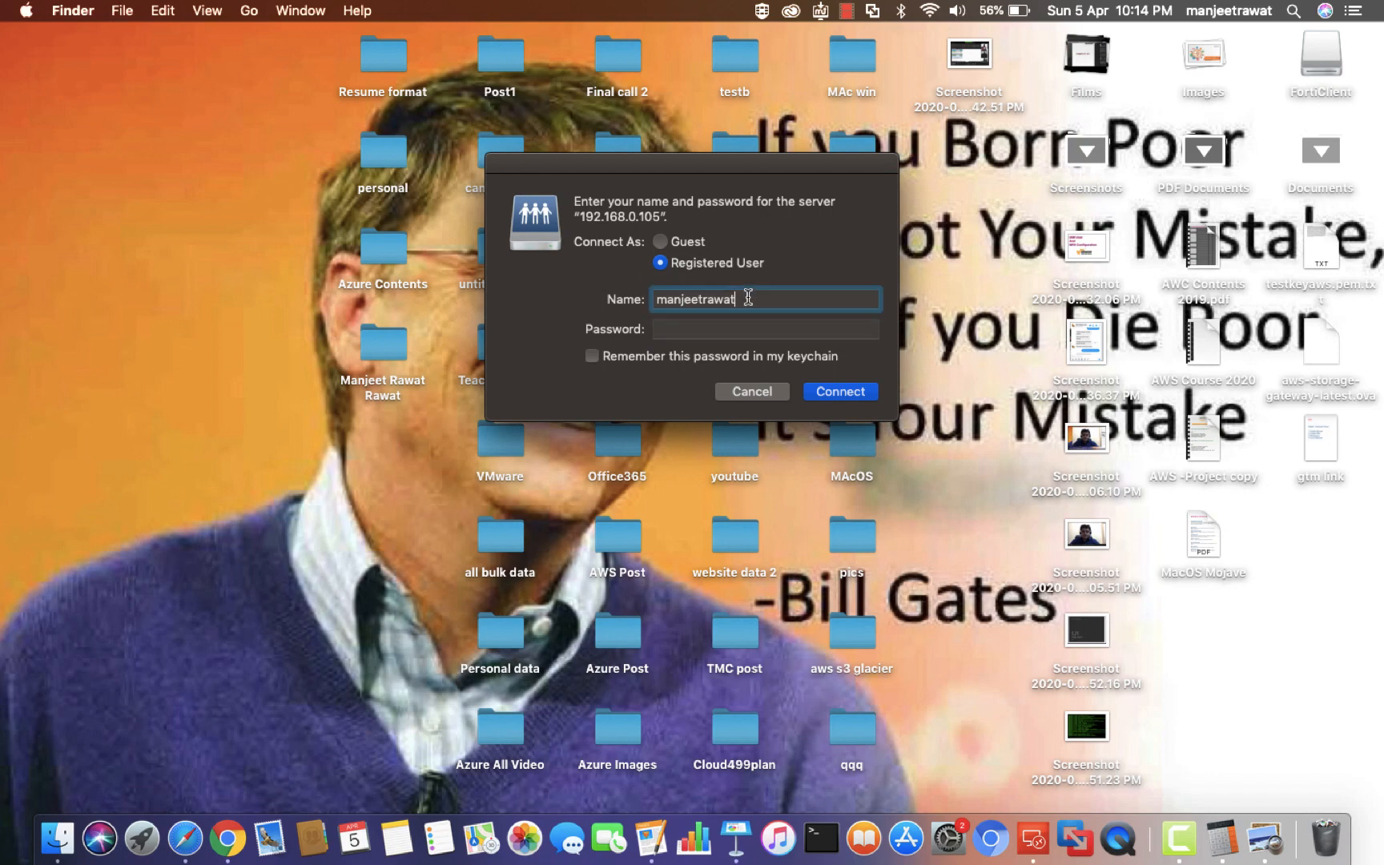
key(BackSpace)
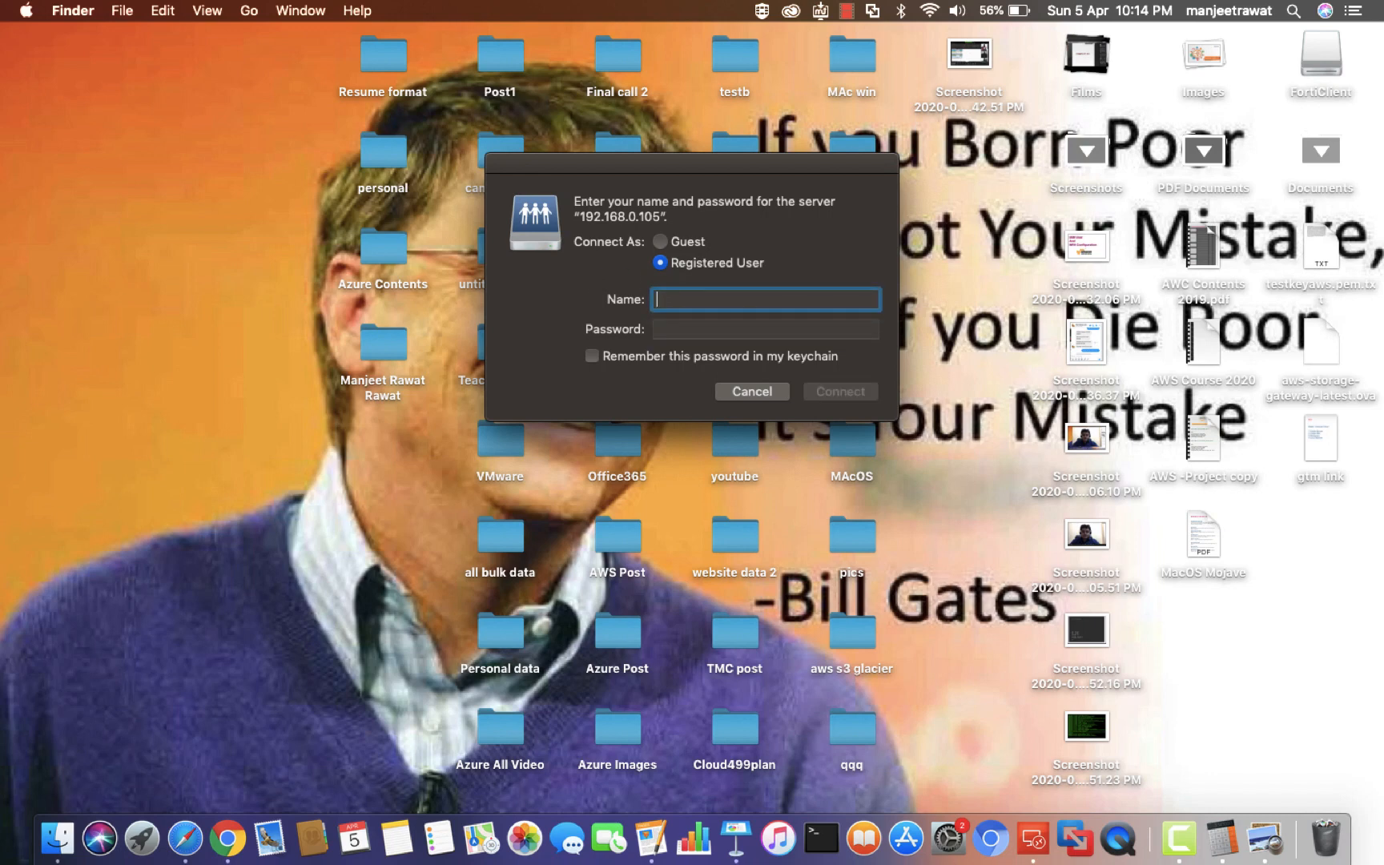
text(mannan)
key(Tab)
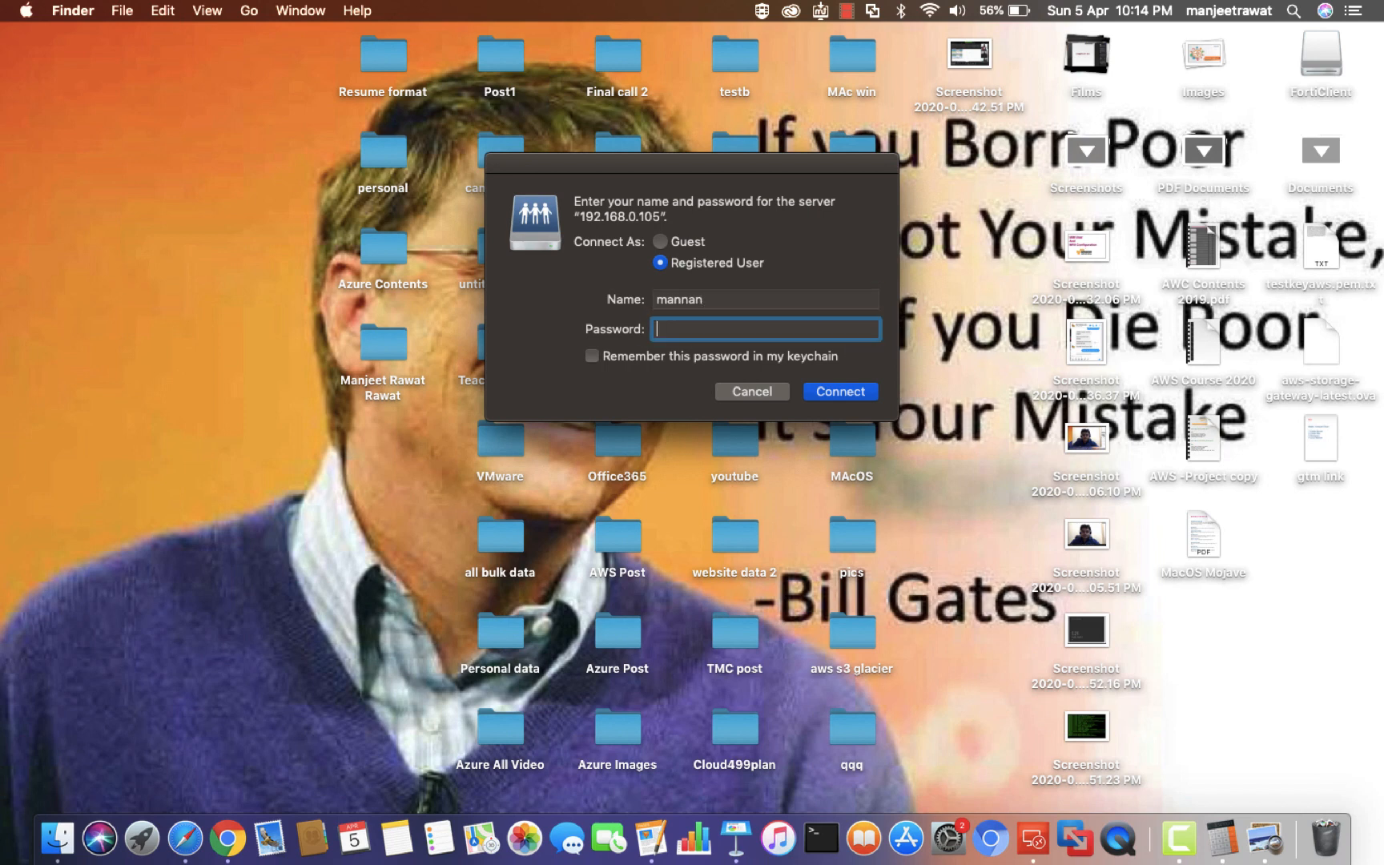
text(••••••••••)
click(830, 389)
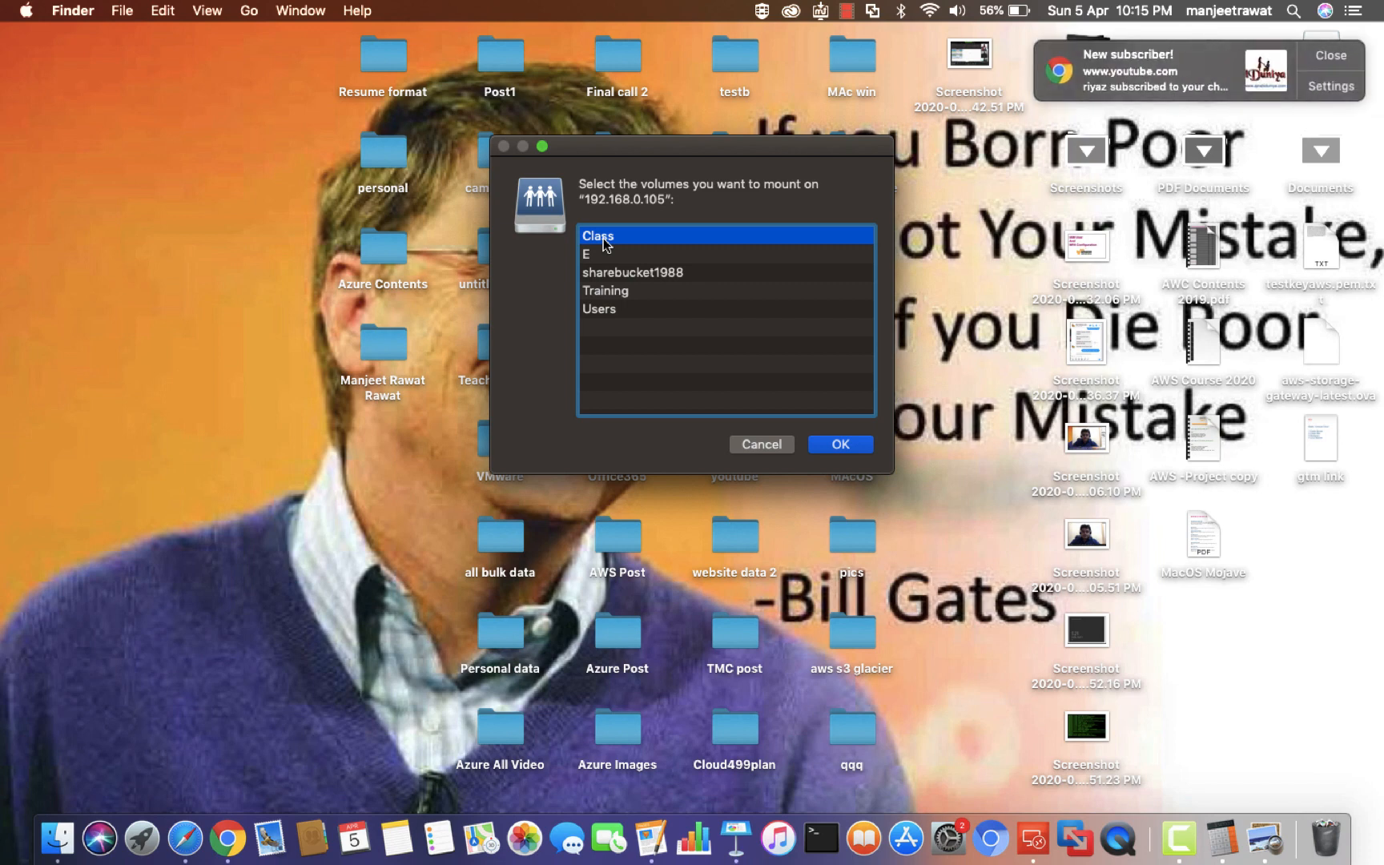
Choose the Class volume to mount from the Windows computer's share list
right_click(1182, 832)
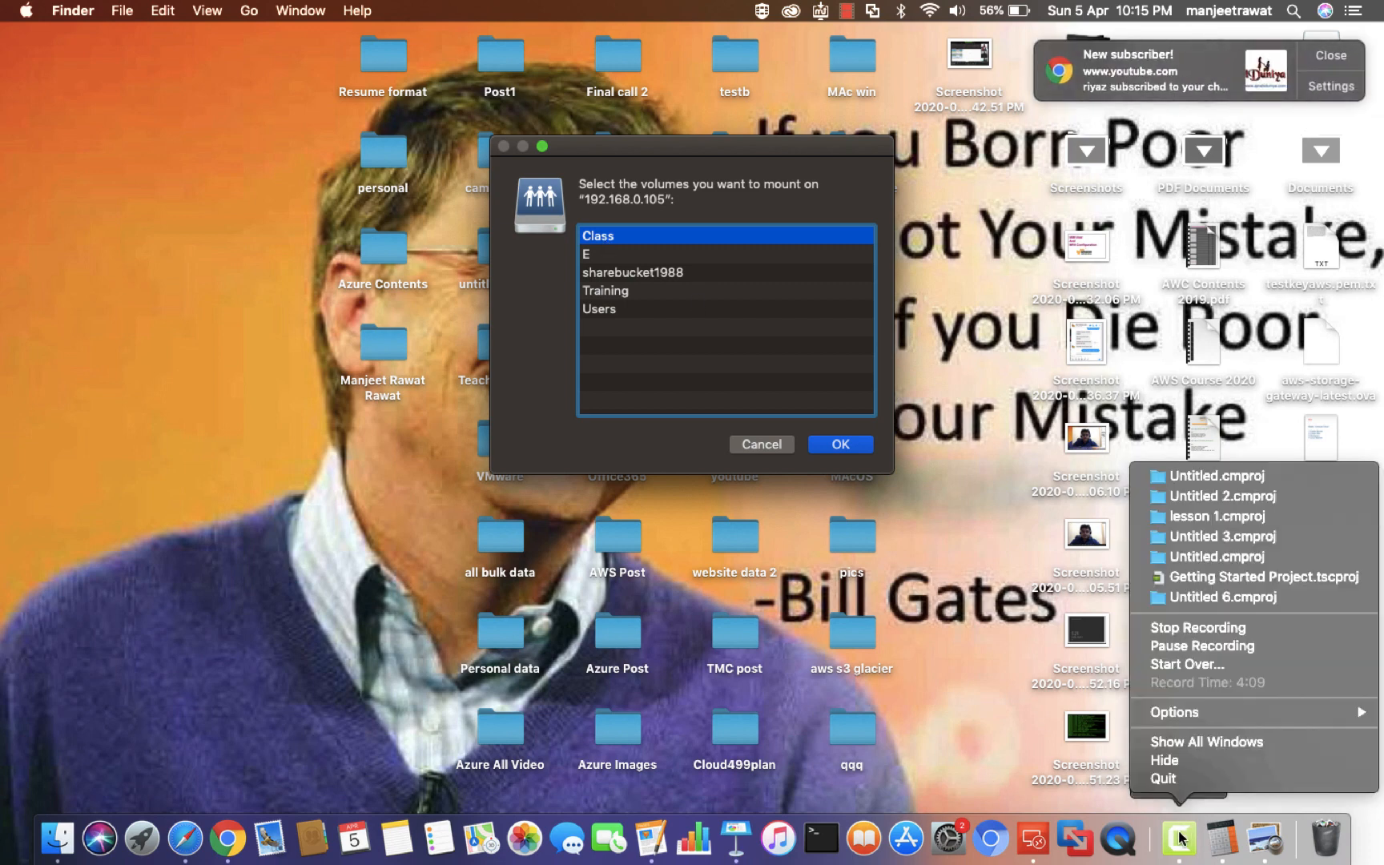
click(1182, 647)
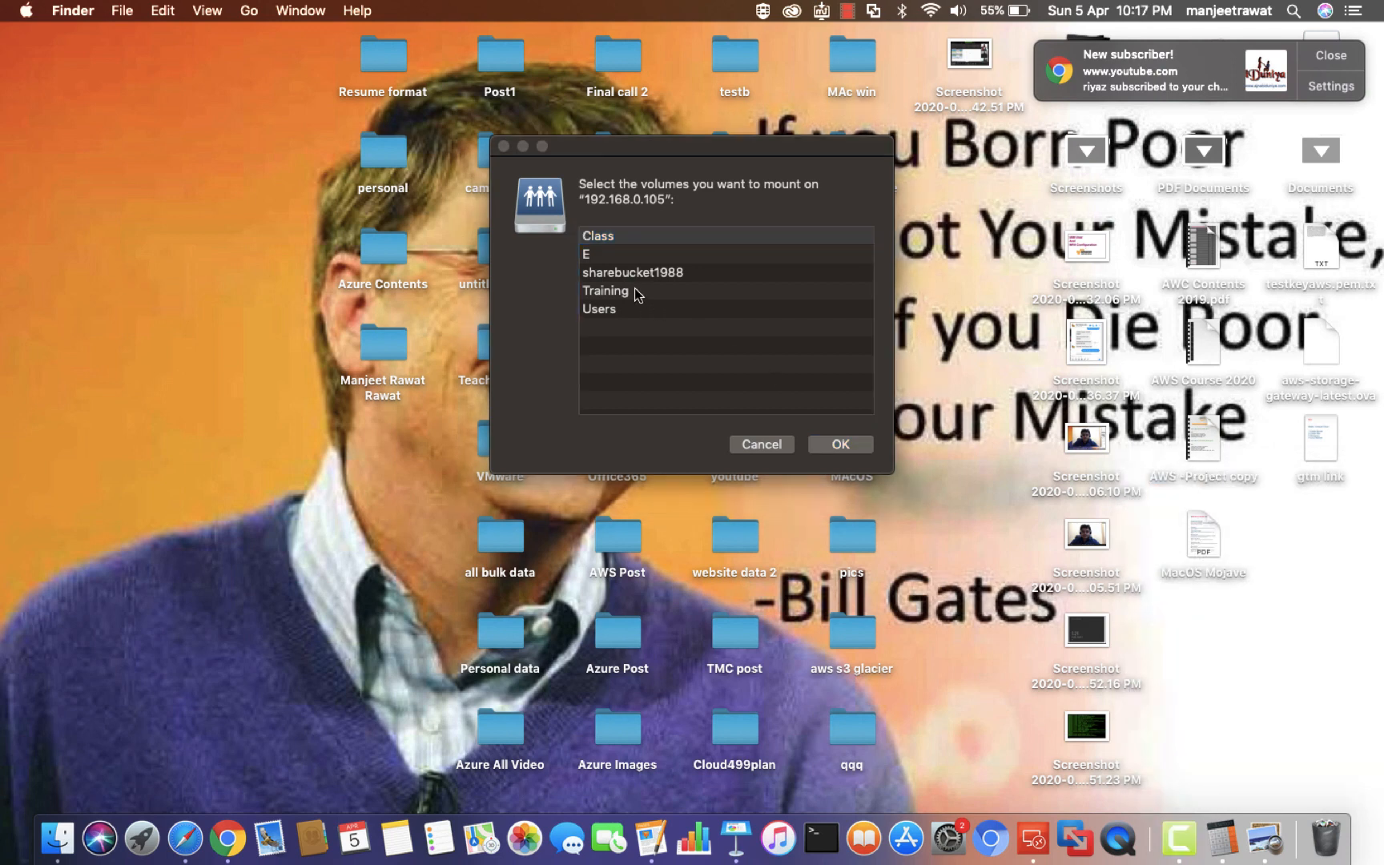
double_click(598, 238)
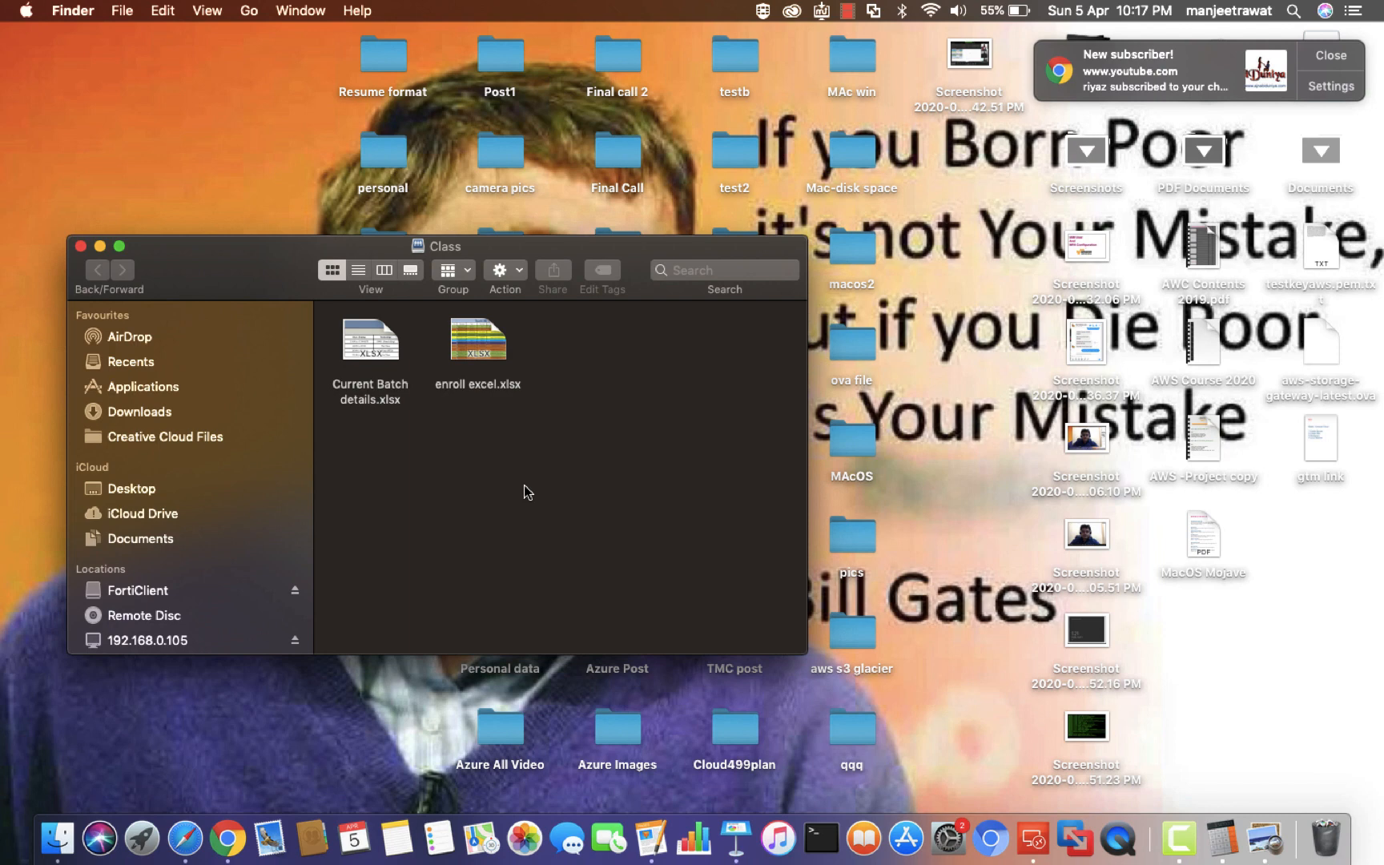
Close the Class share window after reviewing its two xlsx files
click(81, 245)
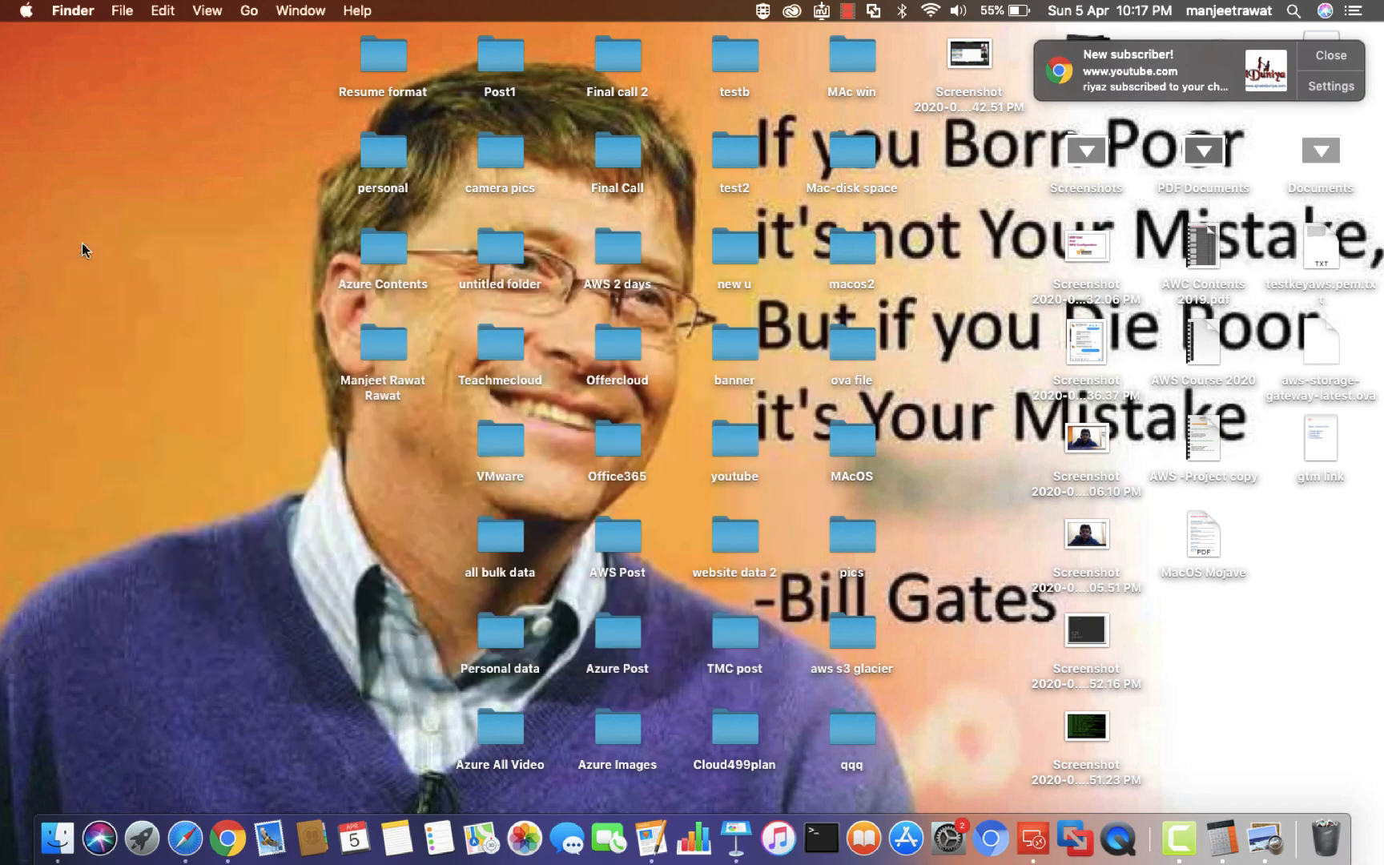
Launch System Preferences from the Apple menu, dismiss the notification, and go to the Sharing pane
click(24, 11)
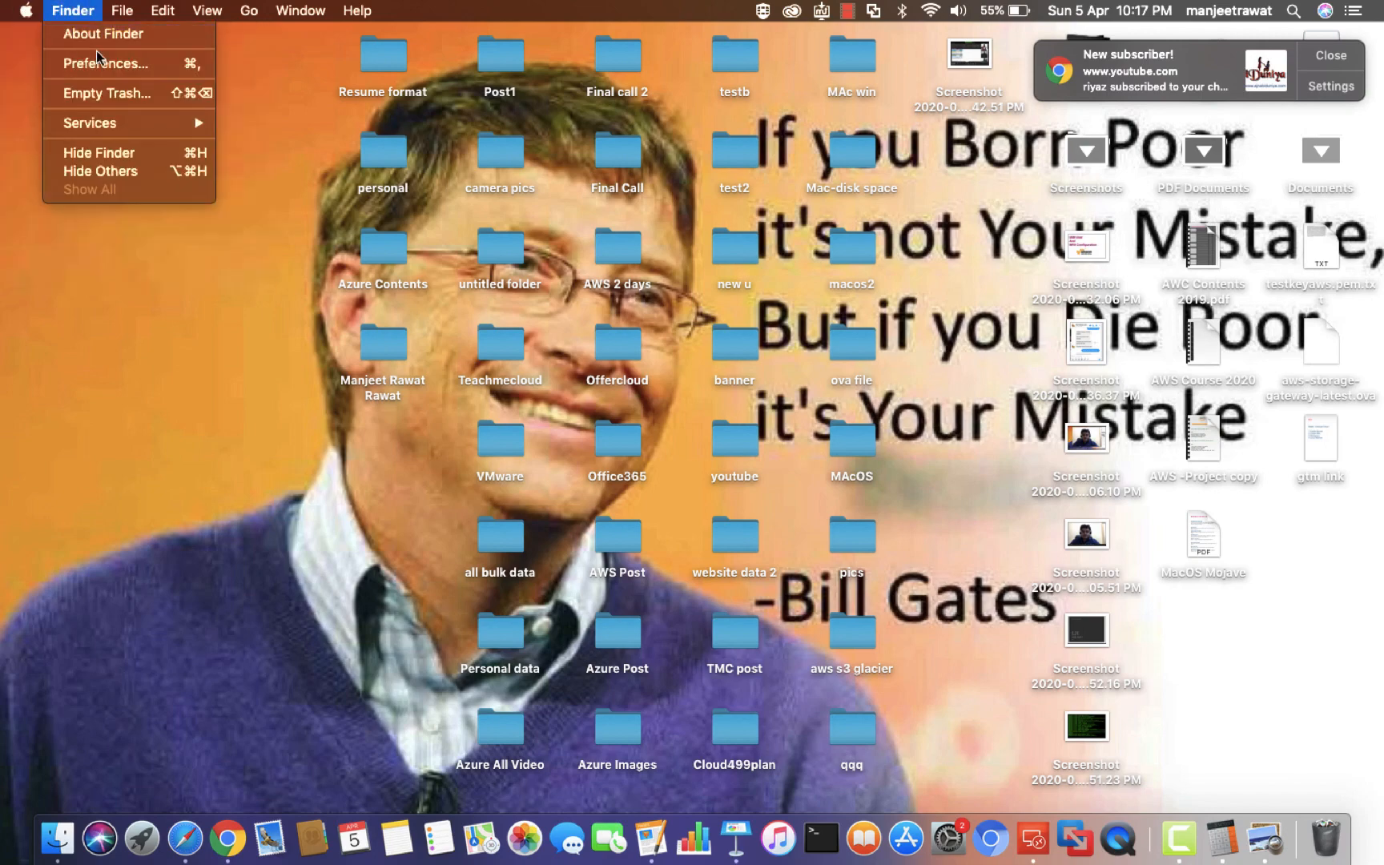
click(48, 64)
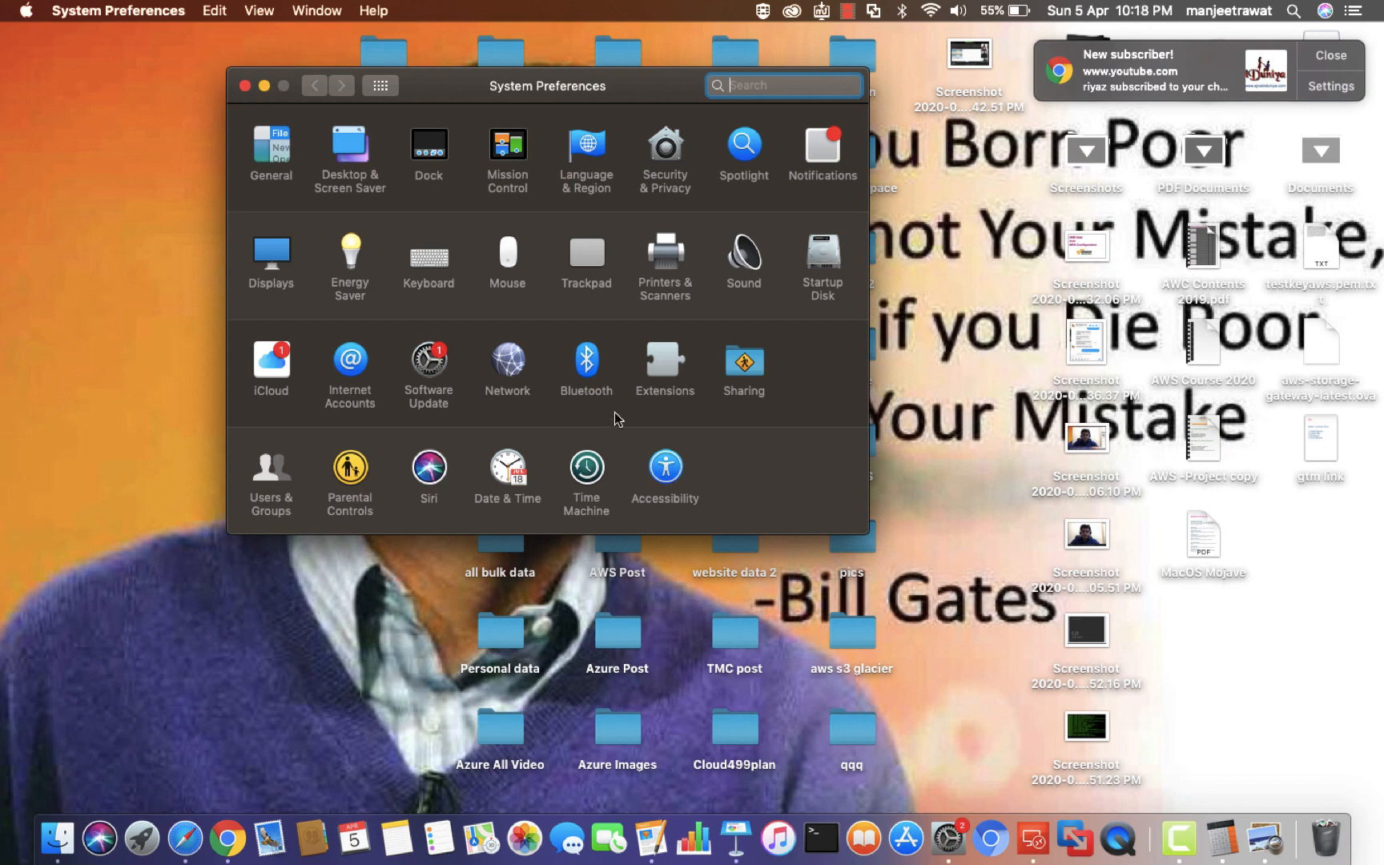
click(1348, 56)
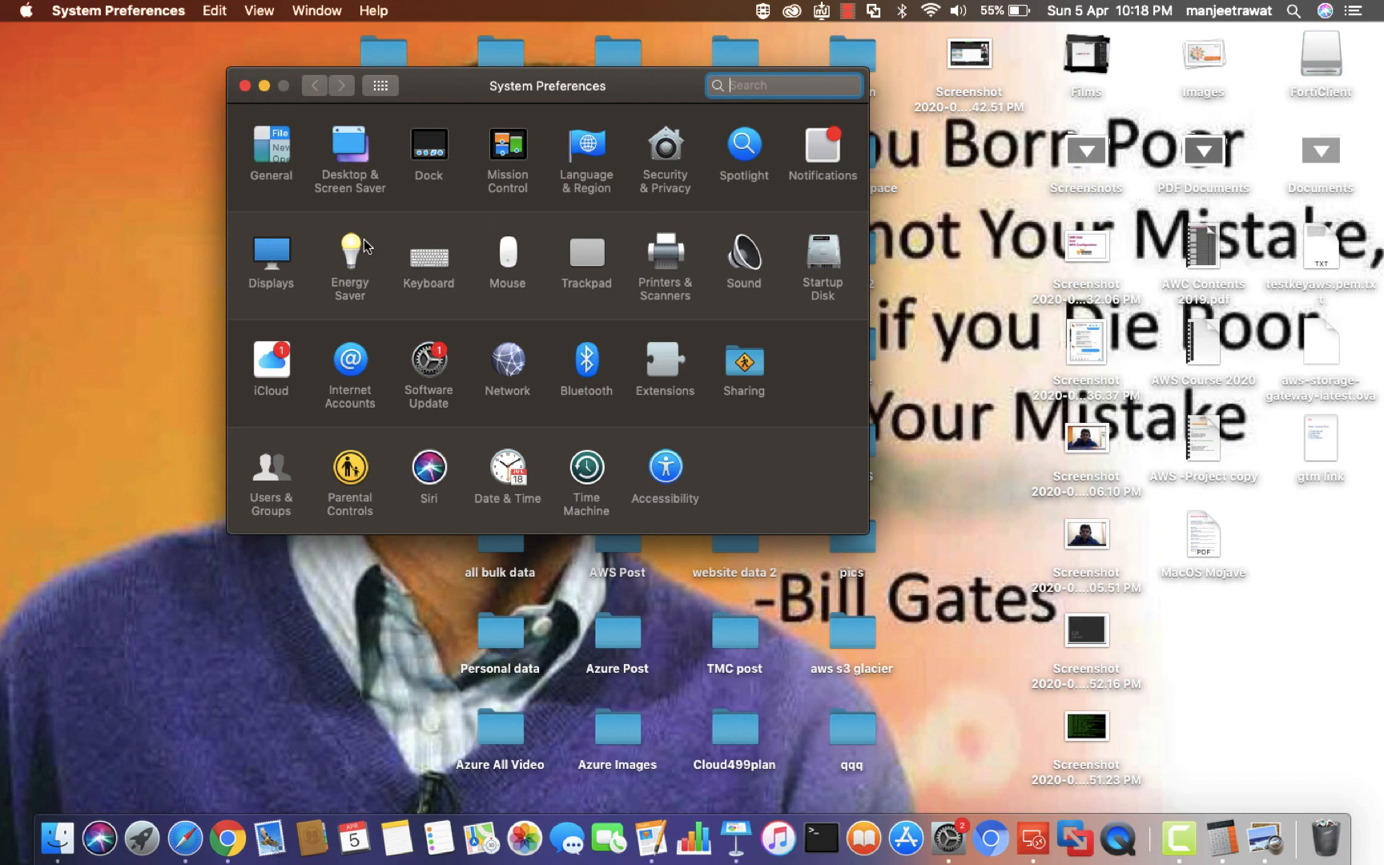
click(741, 375)
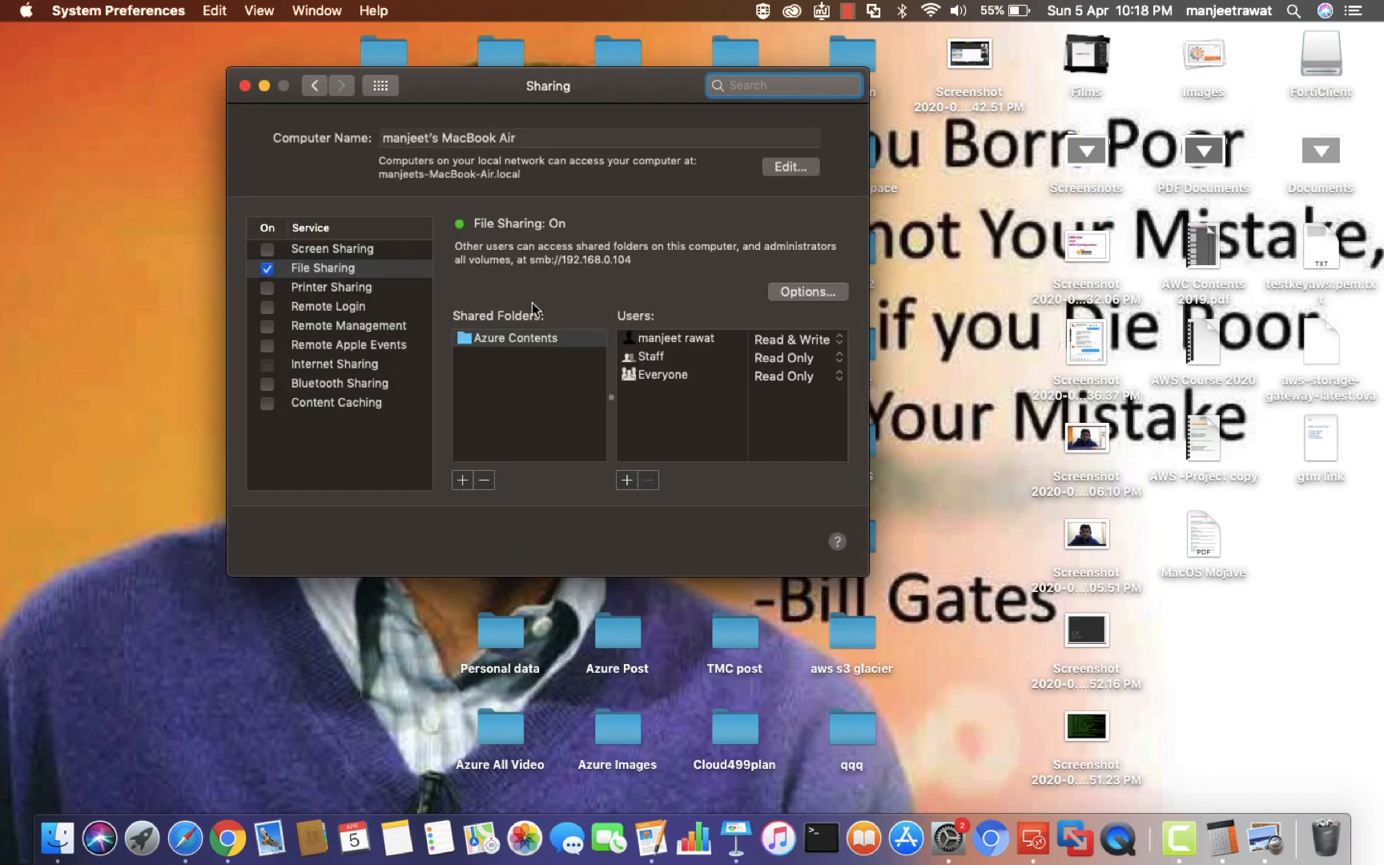
Turn off File Sharing and reposition the Sharing window on screen
click(268, 269)
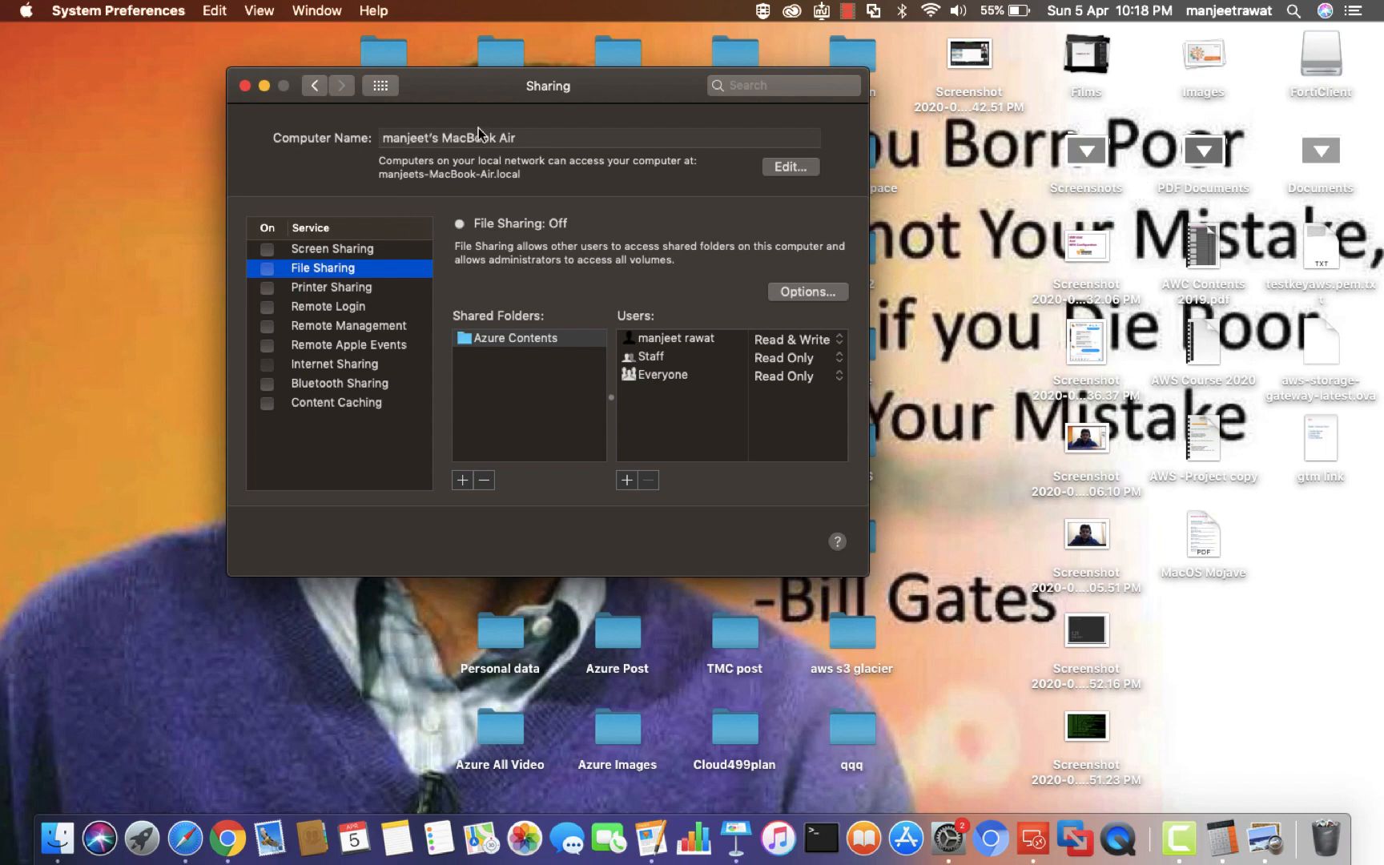
drag(469, 101, 290, 391)
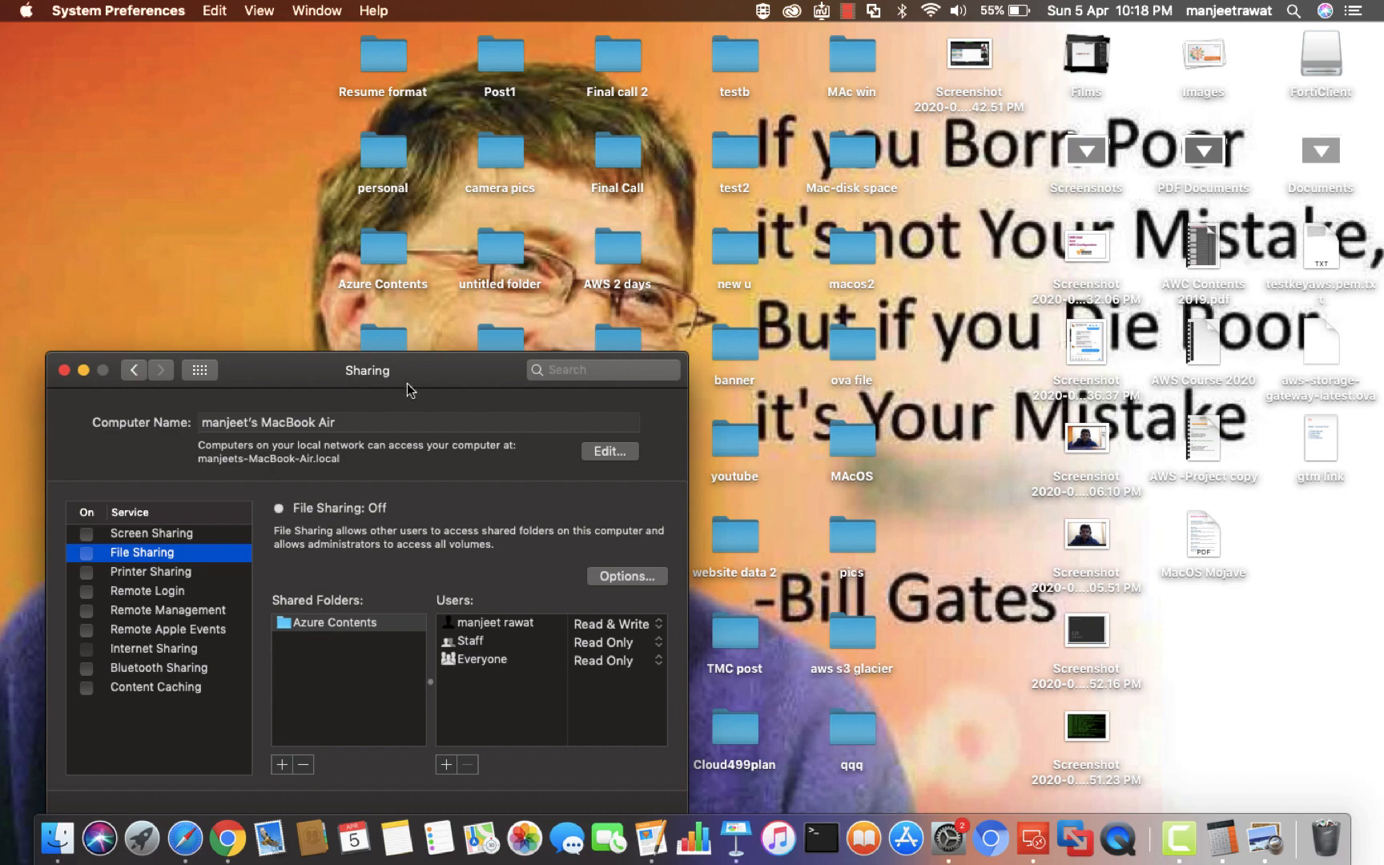
drag(402, 371, 1041, 281)
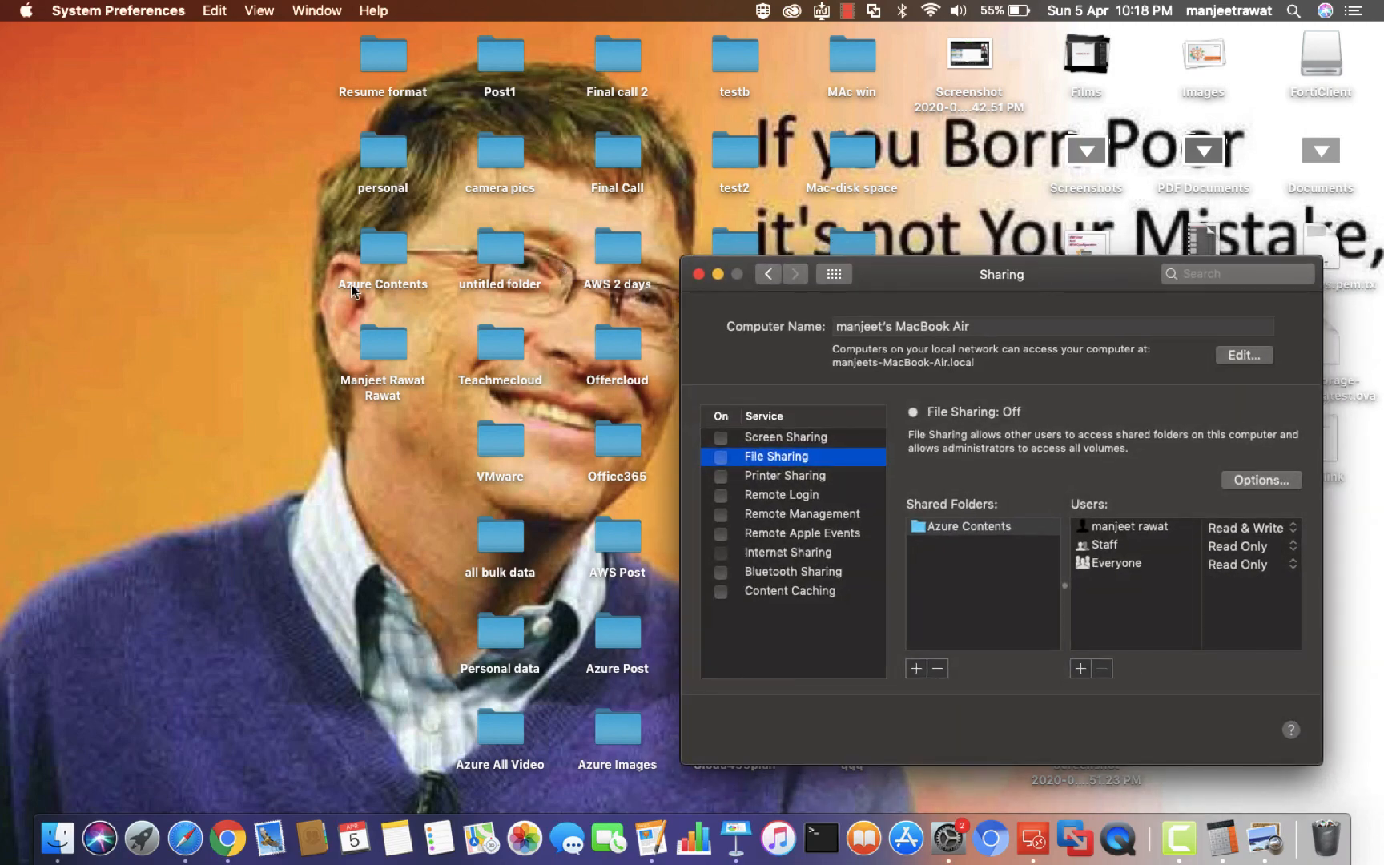
drag(368, 258, 169, 209)
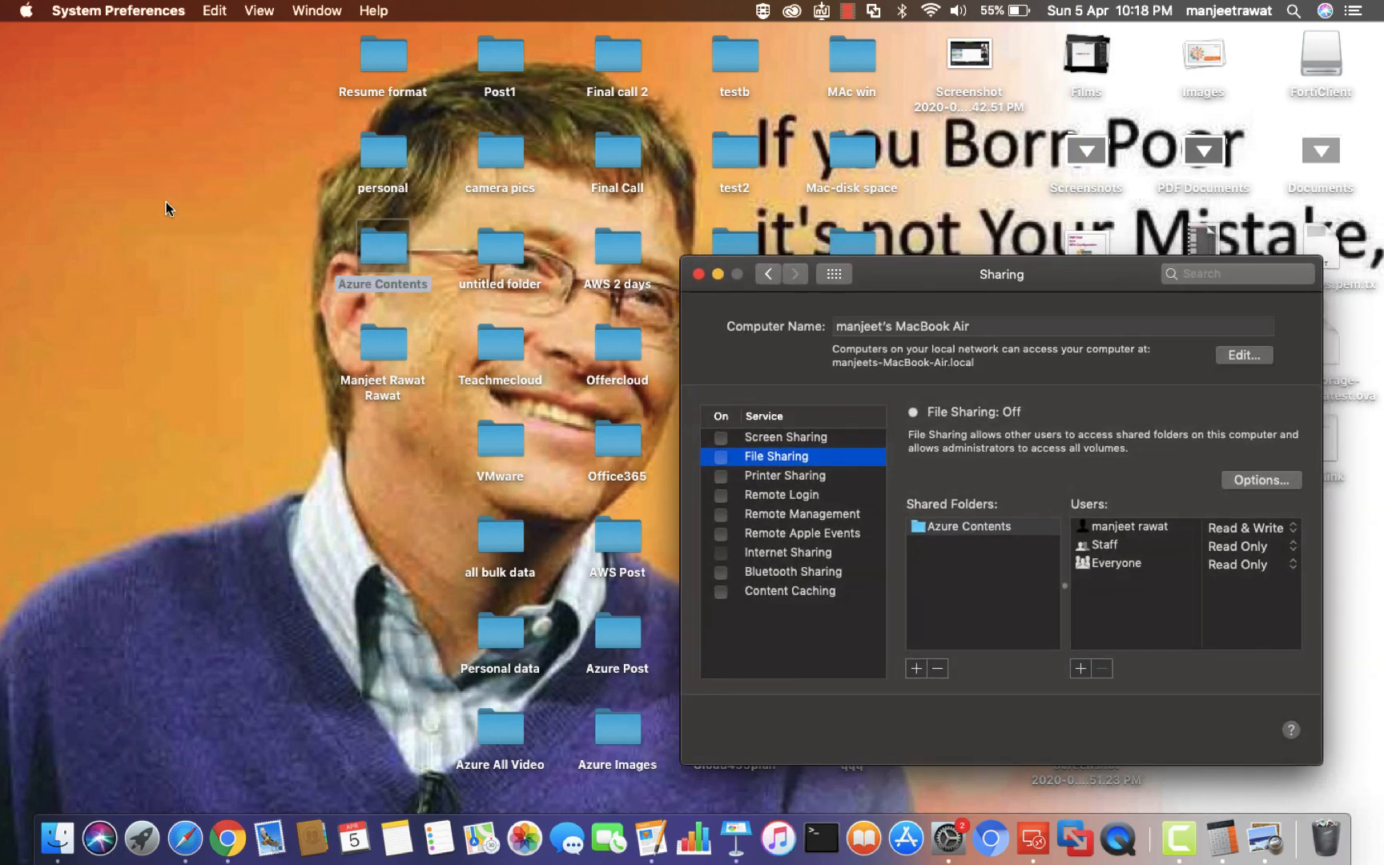
drag(973, 285, 566, 290)
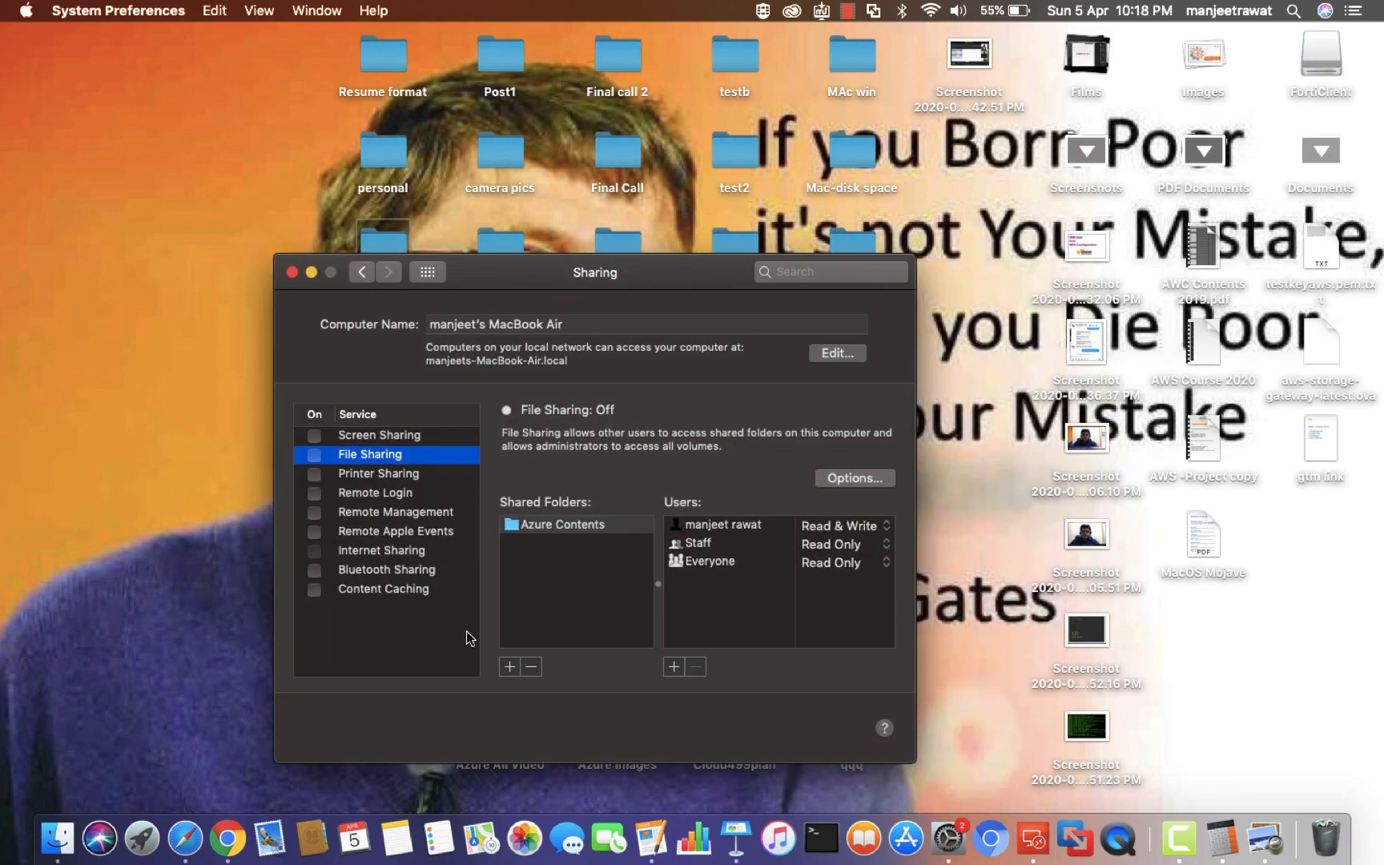
Remove Azure Contents from the Shared Folders list and confirm stopping sharing
click(556, 525)
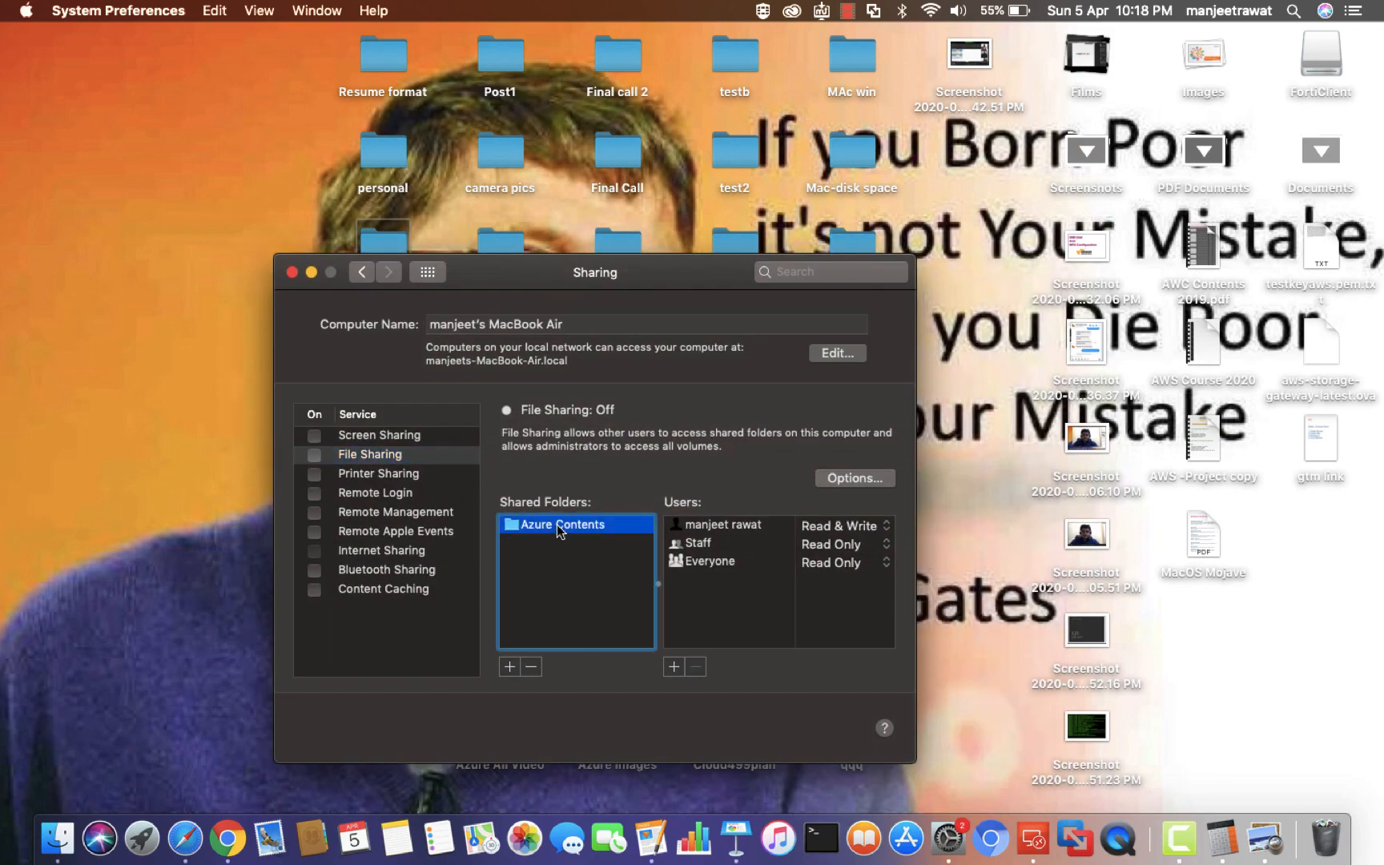
click(531, 666)
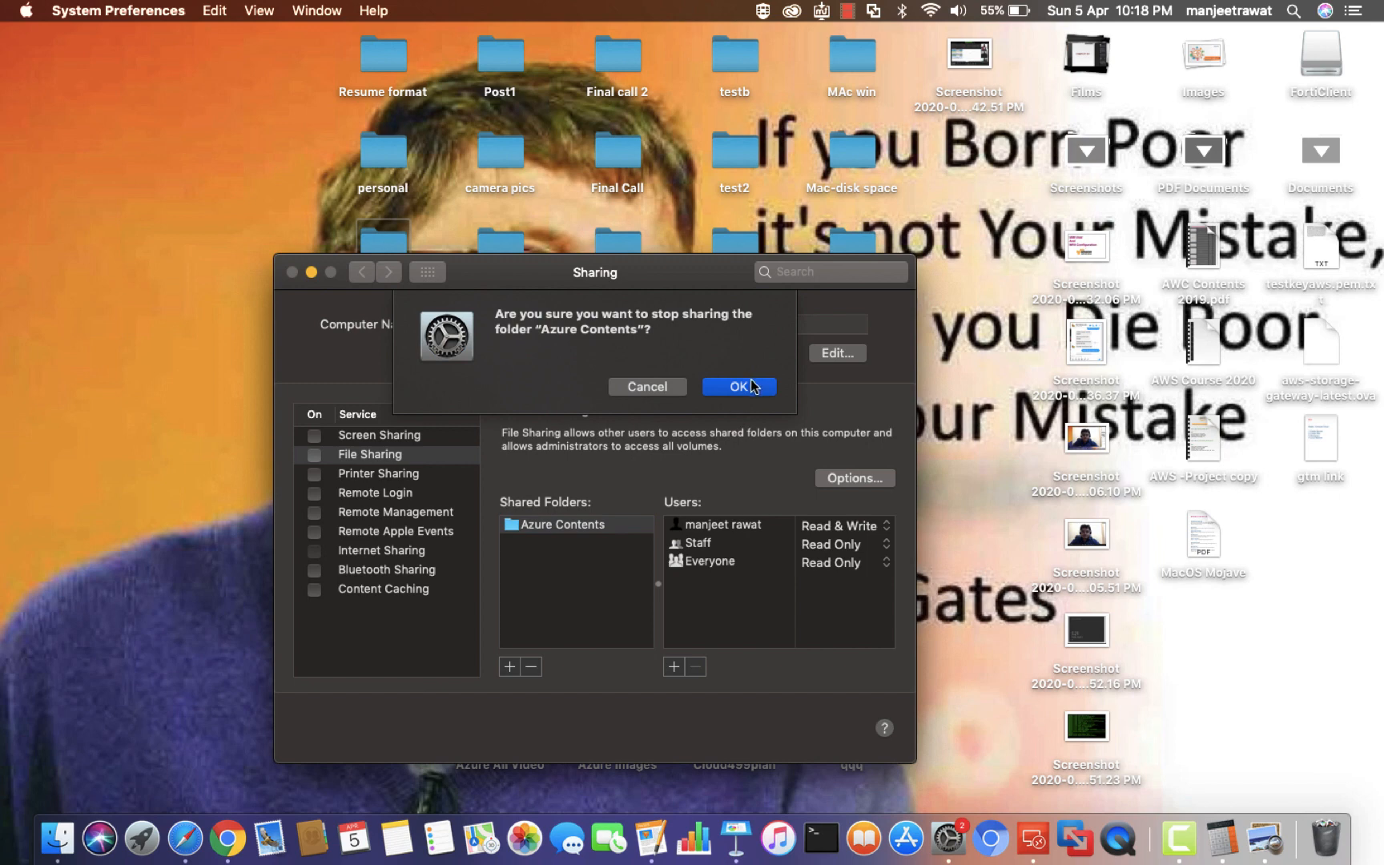
click(750, 384)
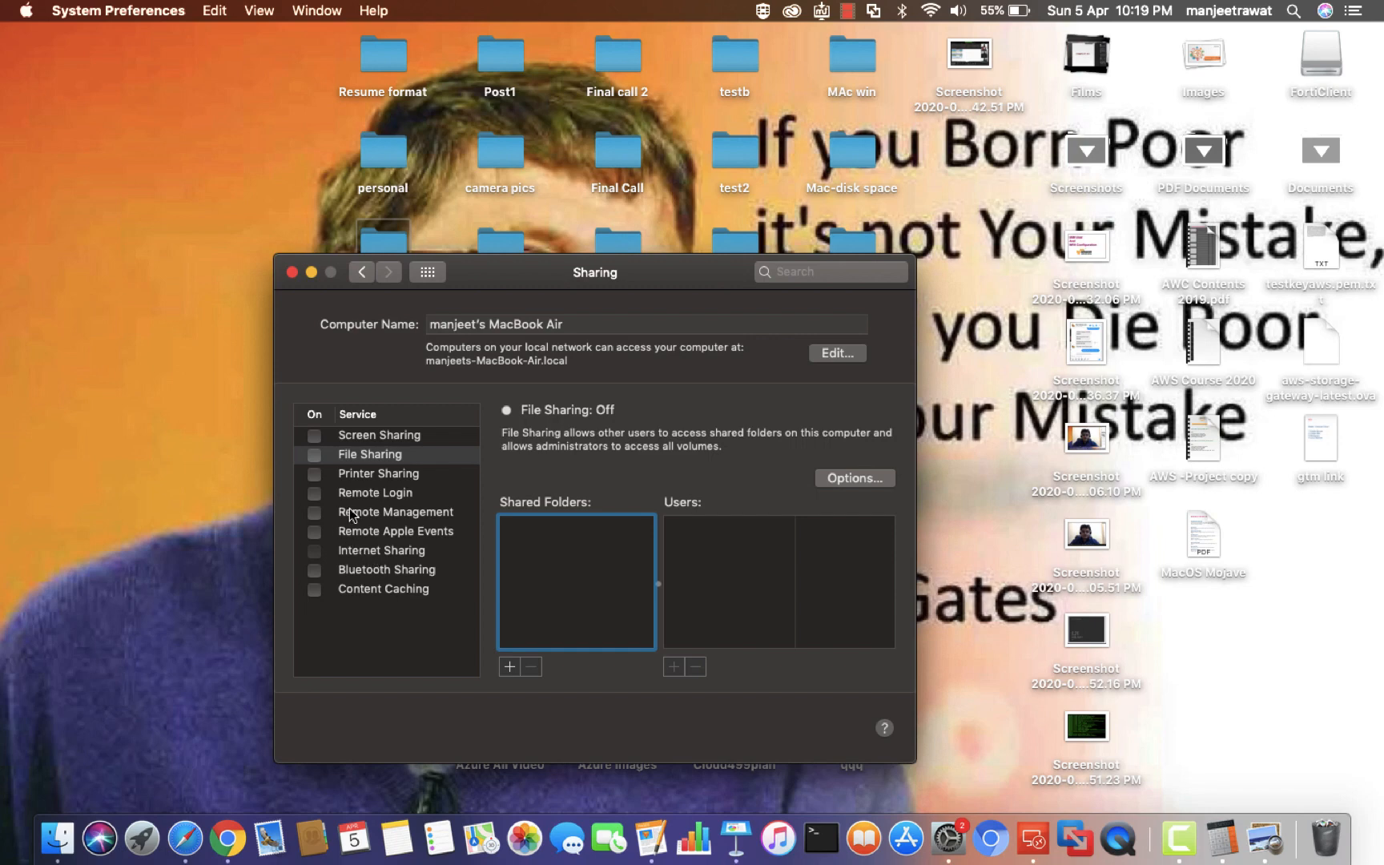
Turn File Sharing back on and add the Azure Contents folder to Shared Folders
click(314, 454)
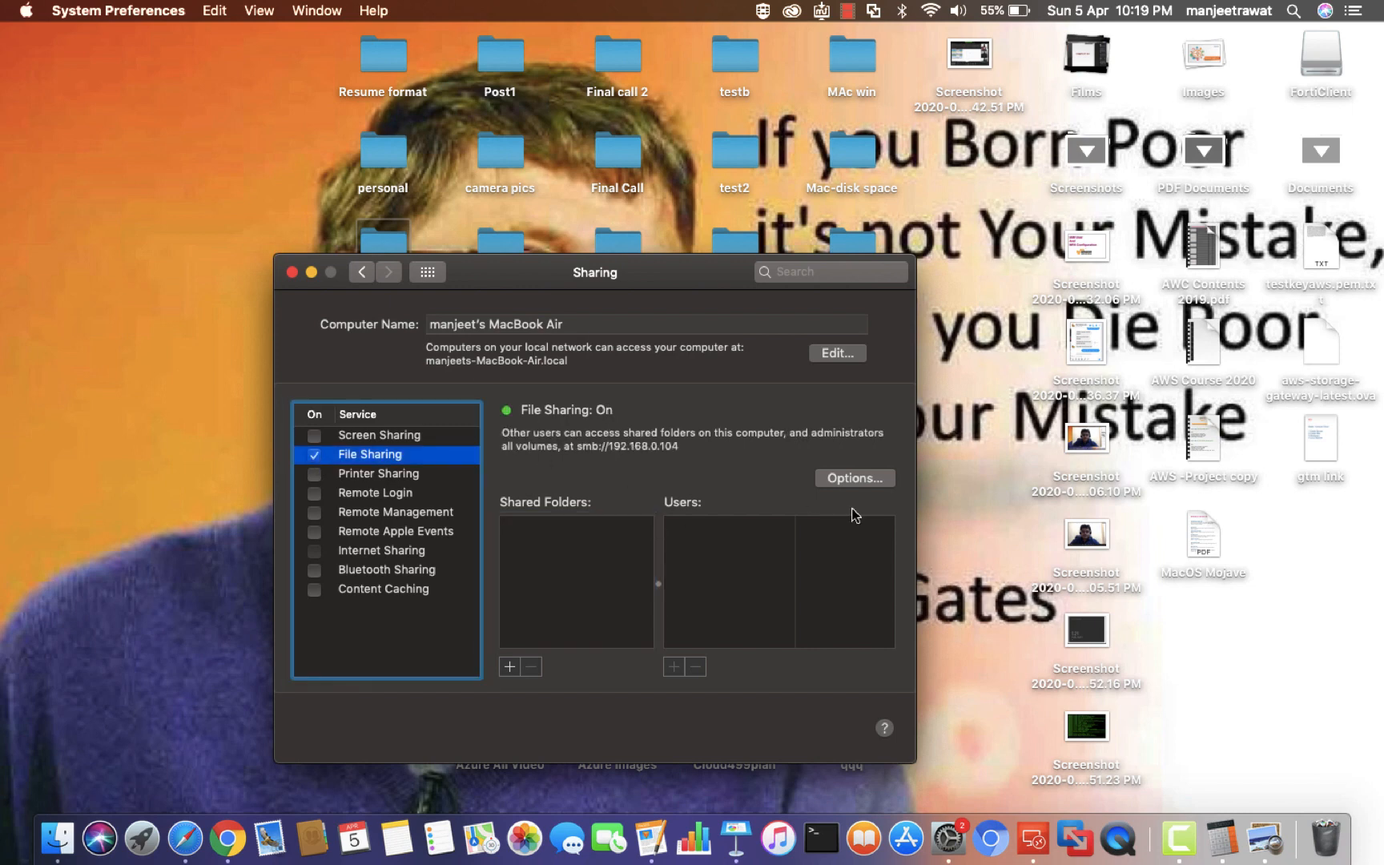
click(510, 668)
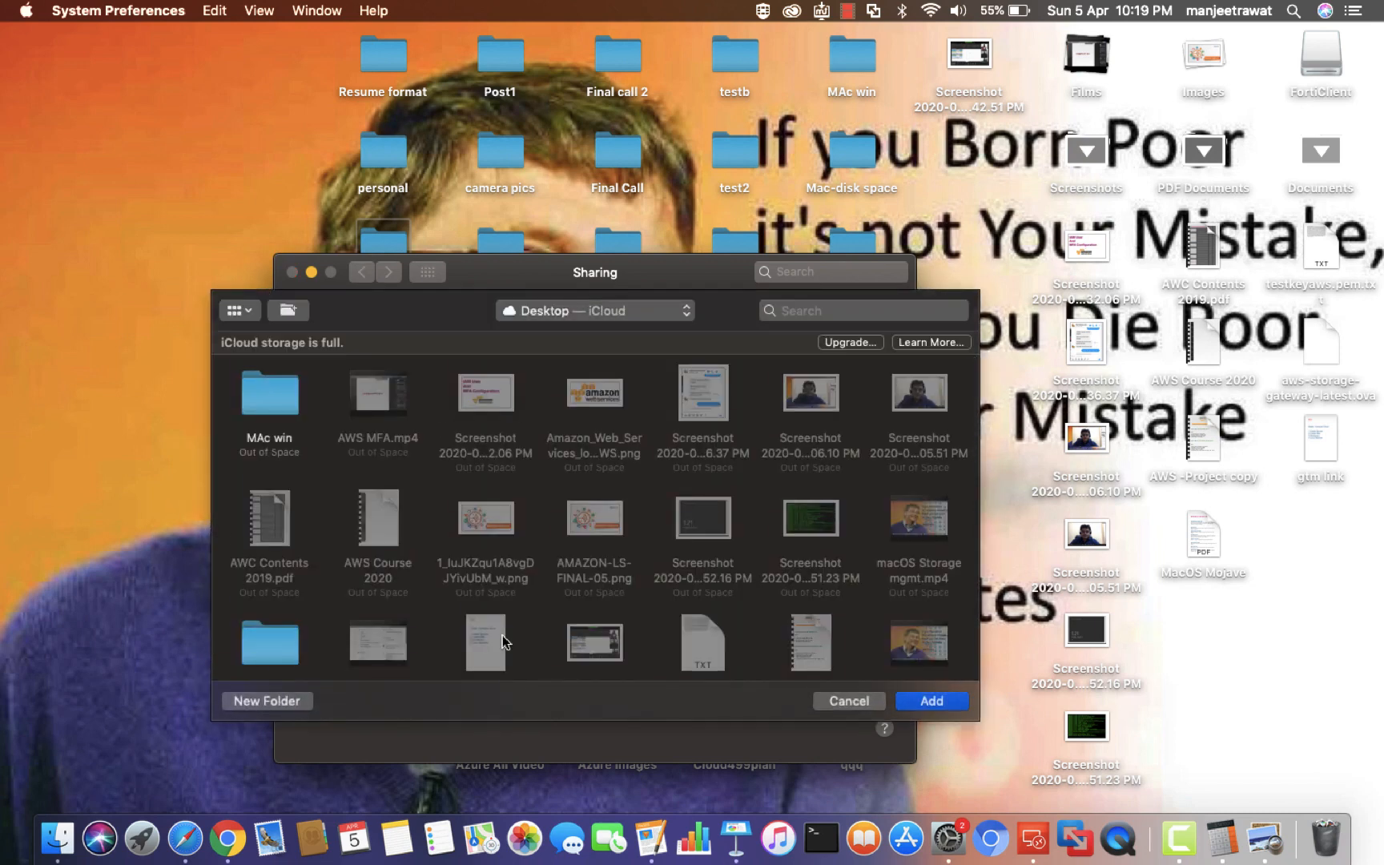
scroll(488, 550, down, 5)
scroll(488, 551, up, 2)
scroll(490, 552, down, 5)
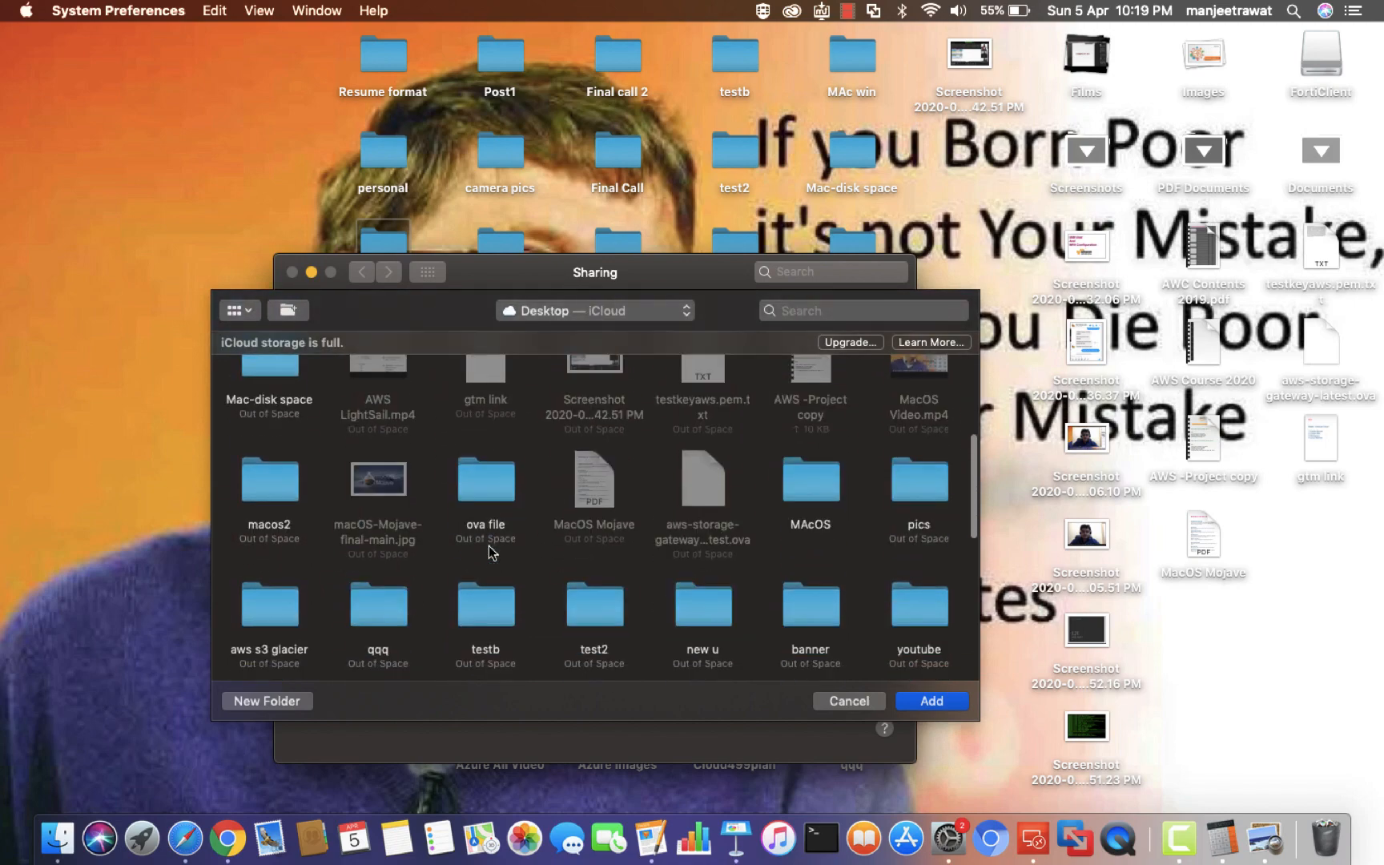
scroll(491, 553, down, 6)
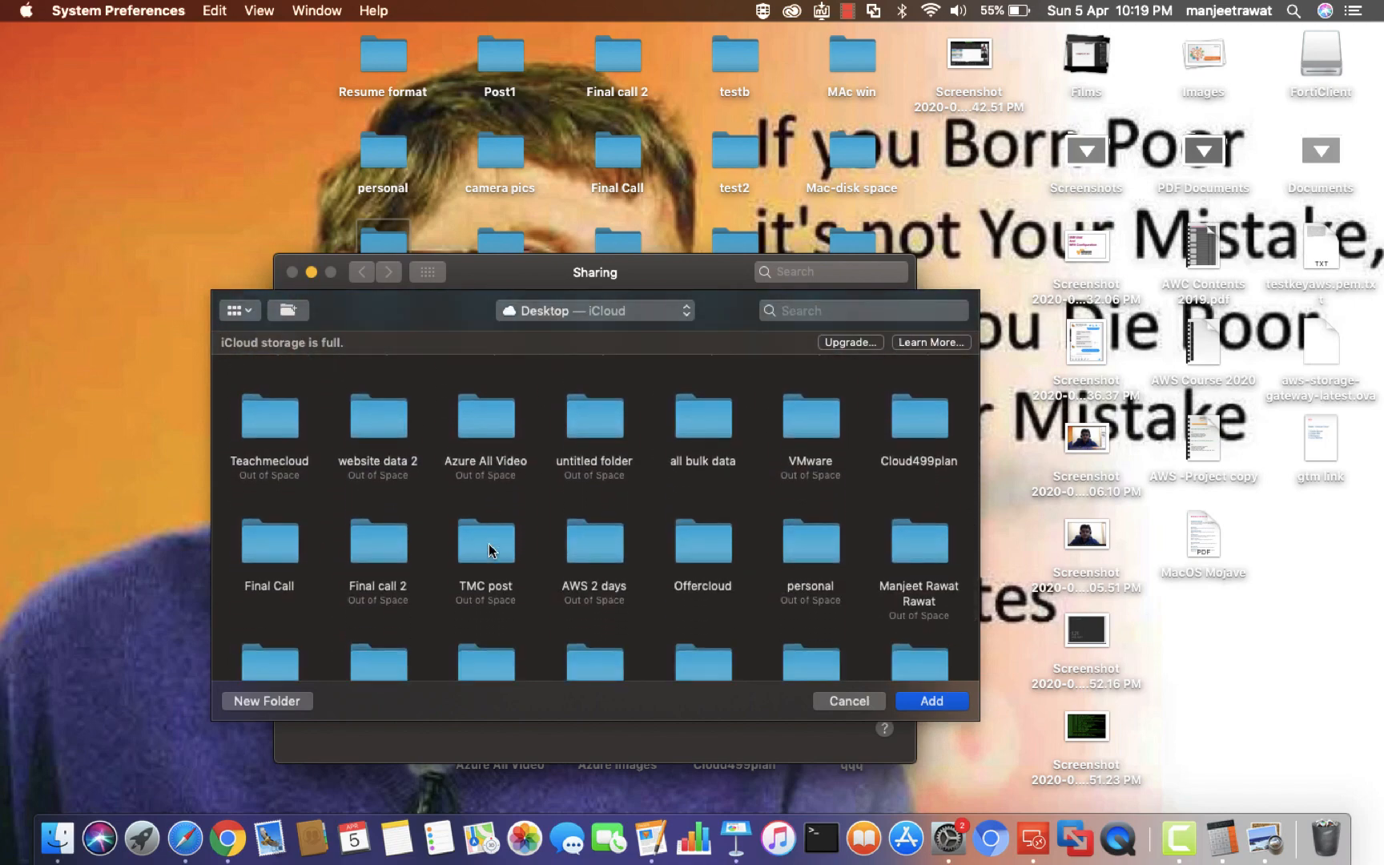
scroll(488, 544, up, 10)
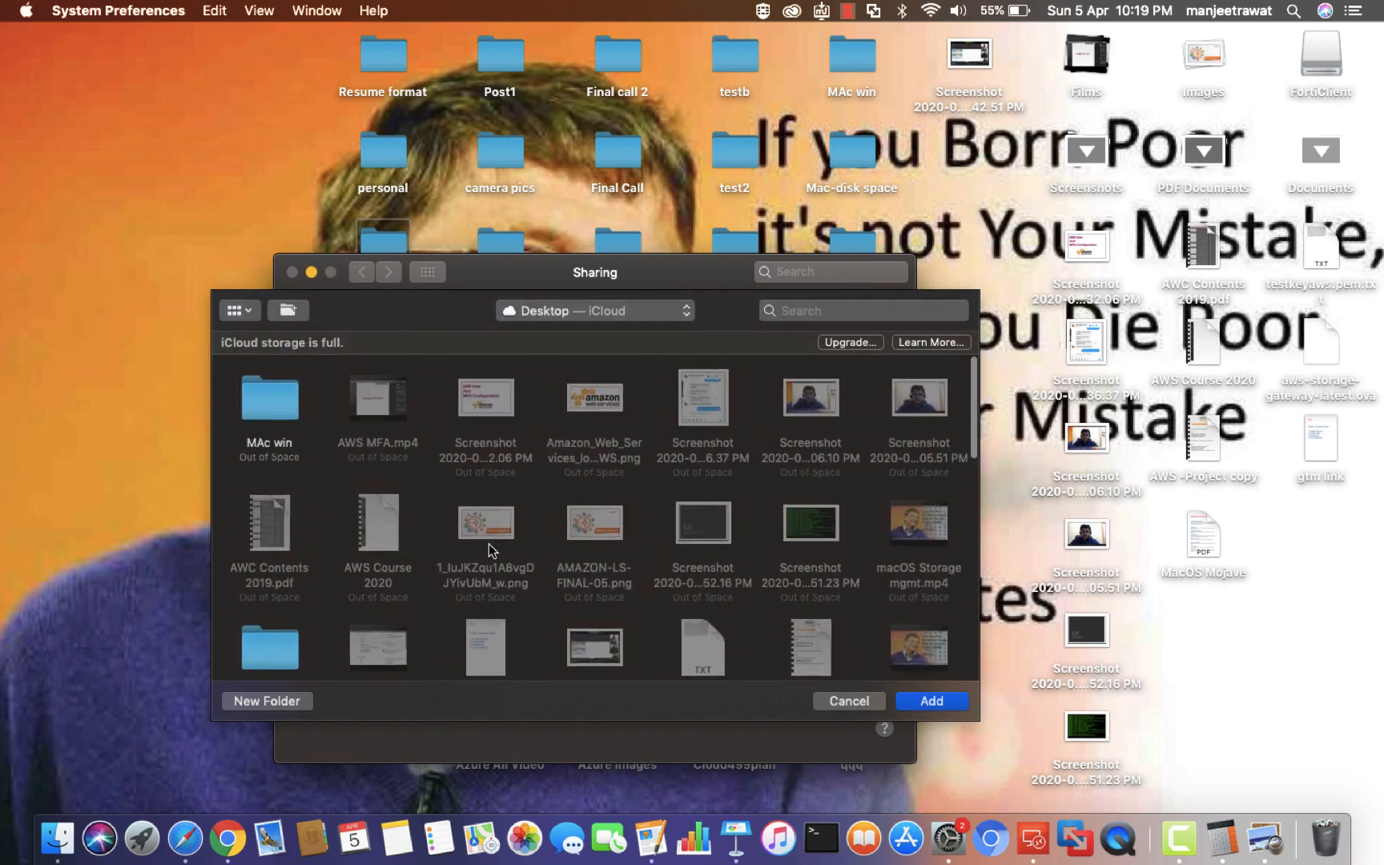
scroll(489, 544, down, 7)
scroll(489, 544, down, 4)
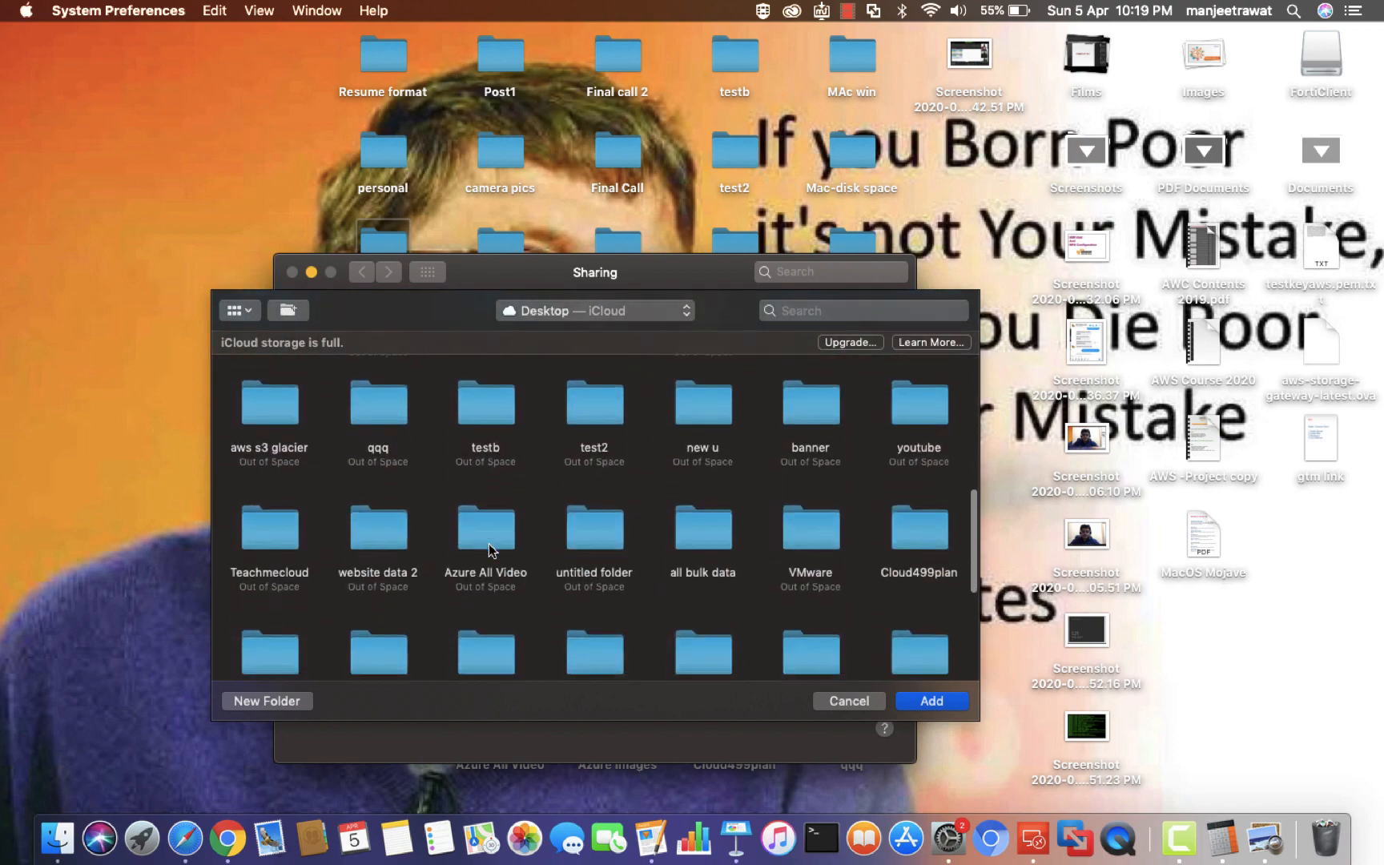
scroll(490, 550, down, 5)
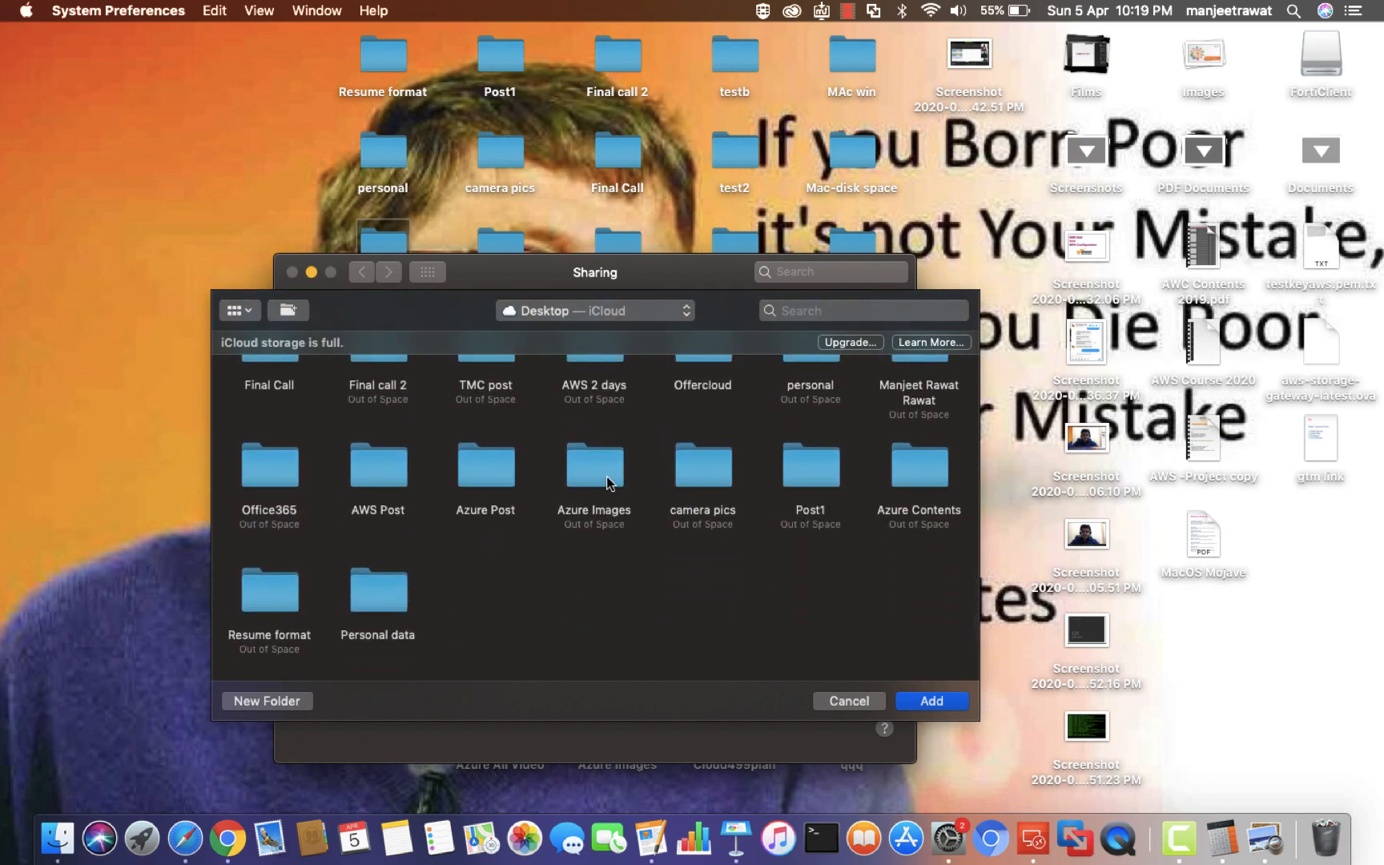
click(918, 481)
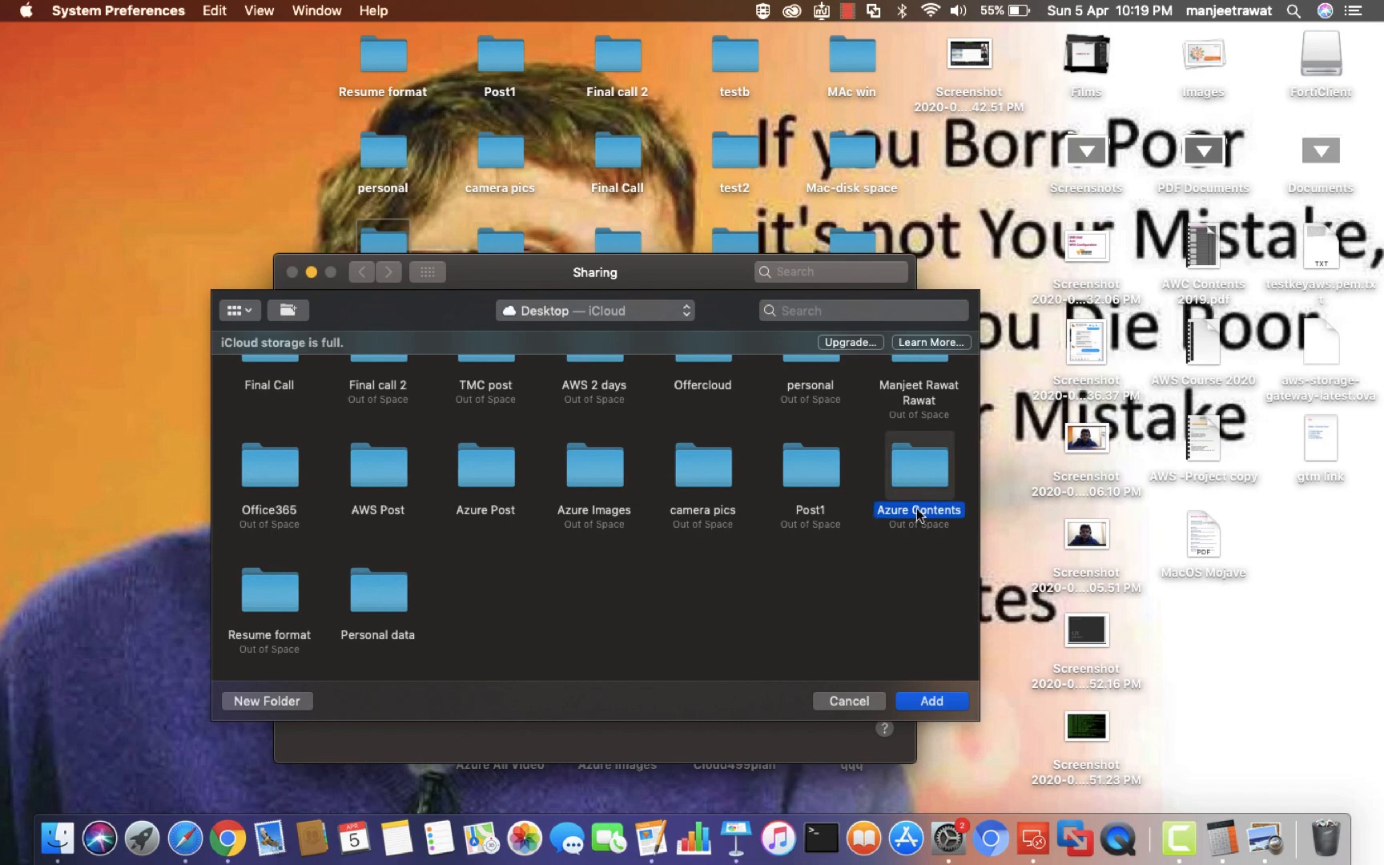
click(931, 701)
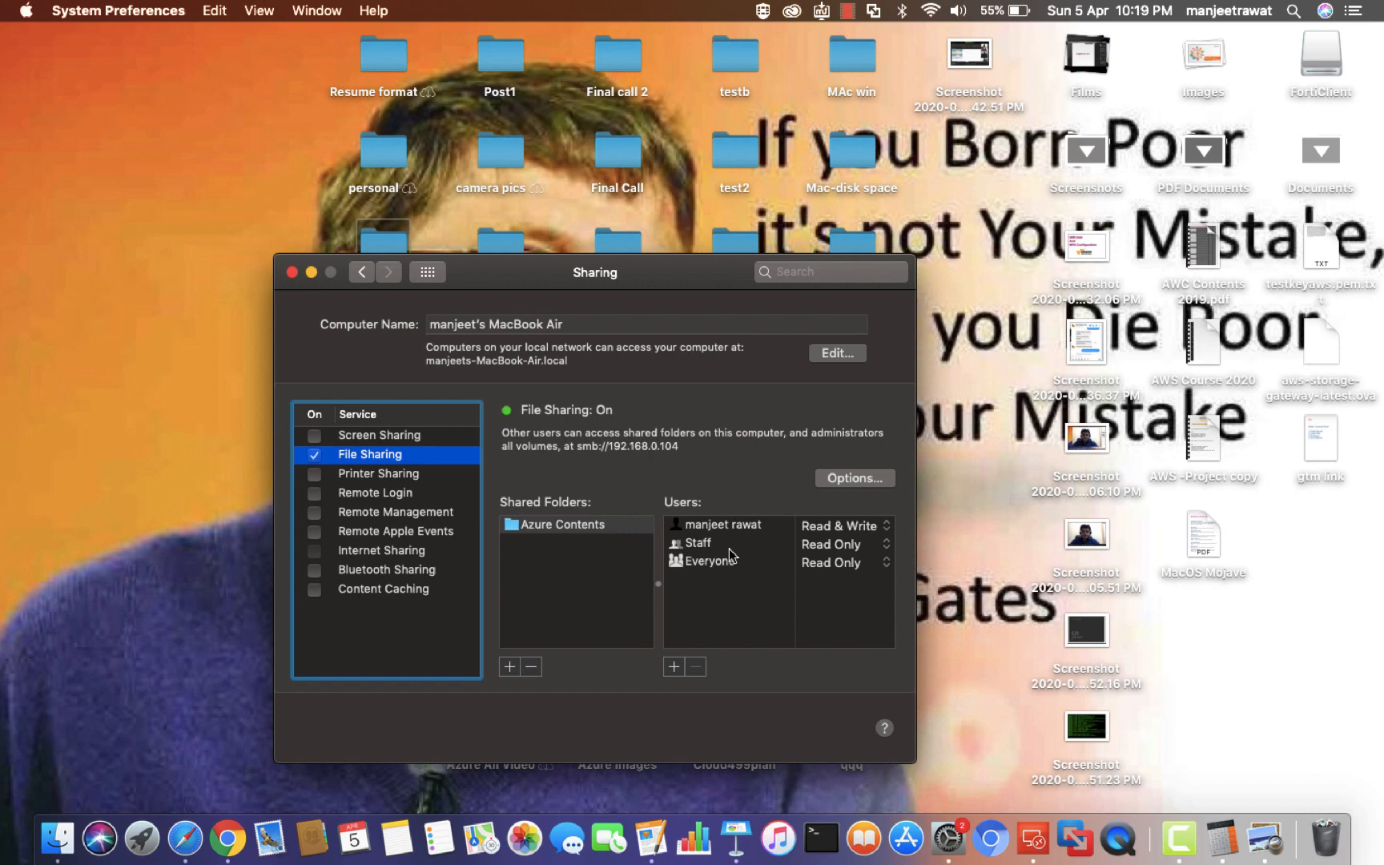
Keep the owner's access to Azure Contents at Read & Write and close Sharing
click(883, 525)
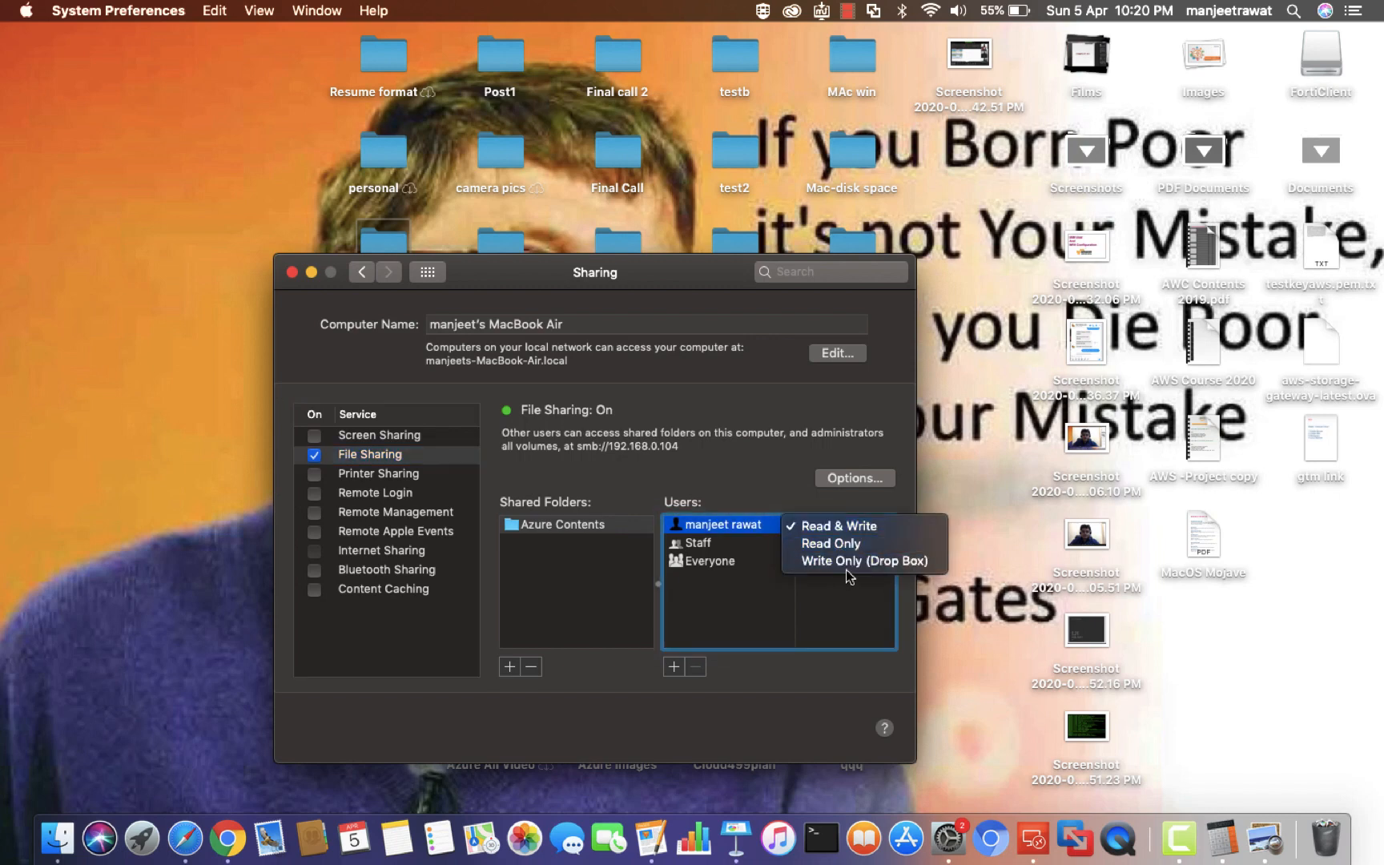
click(842, 531)
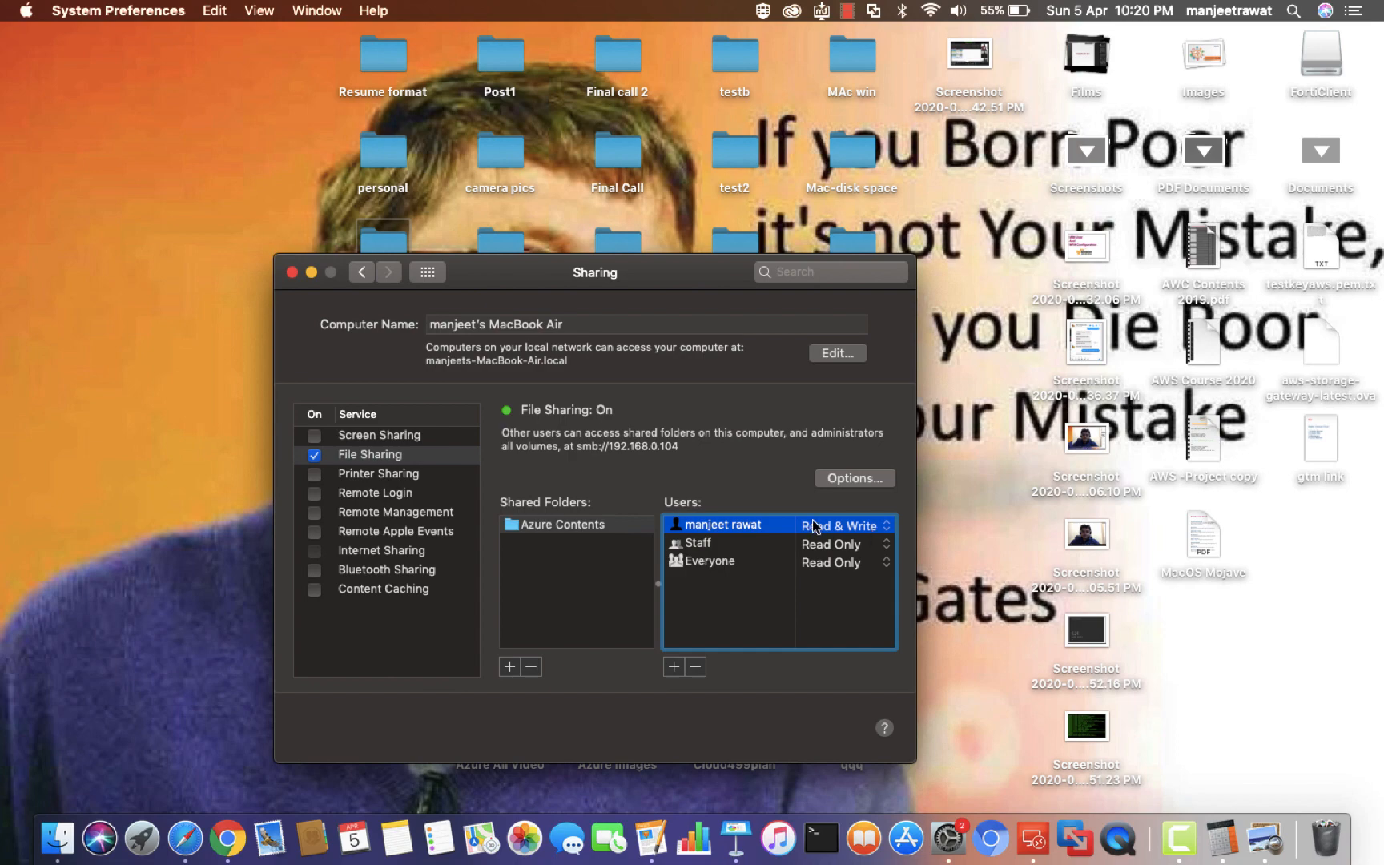
click(293, 273)
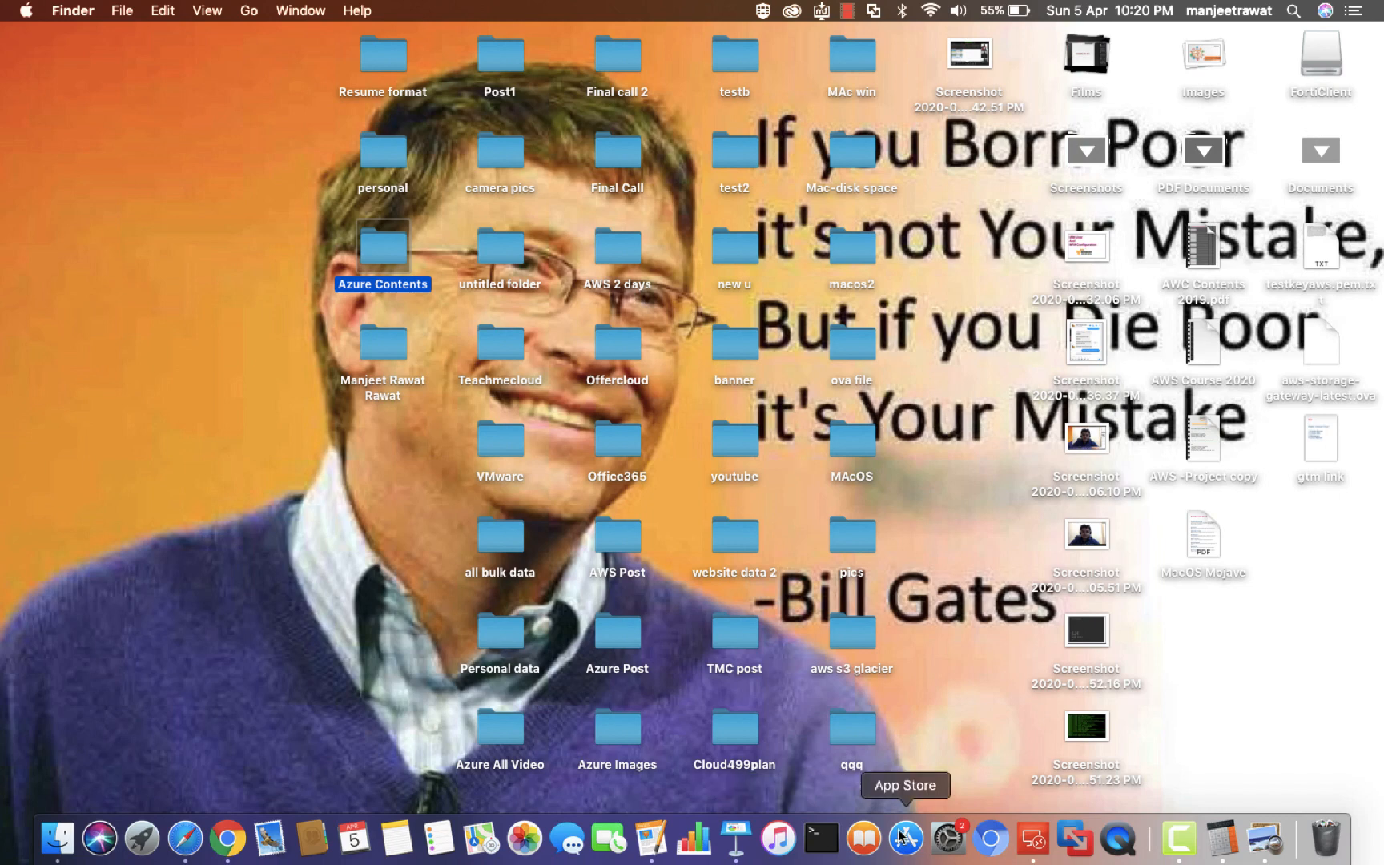
Run ifconfig in Terminal and highlight the en0 address 192.168.0.104
click(828, 835)
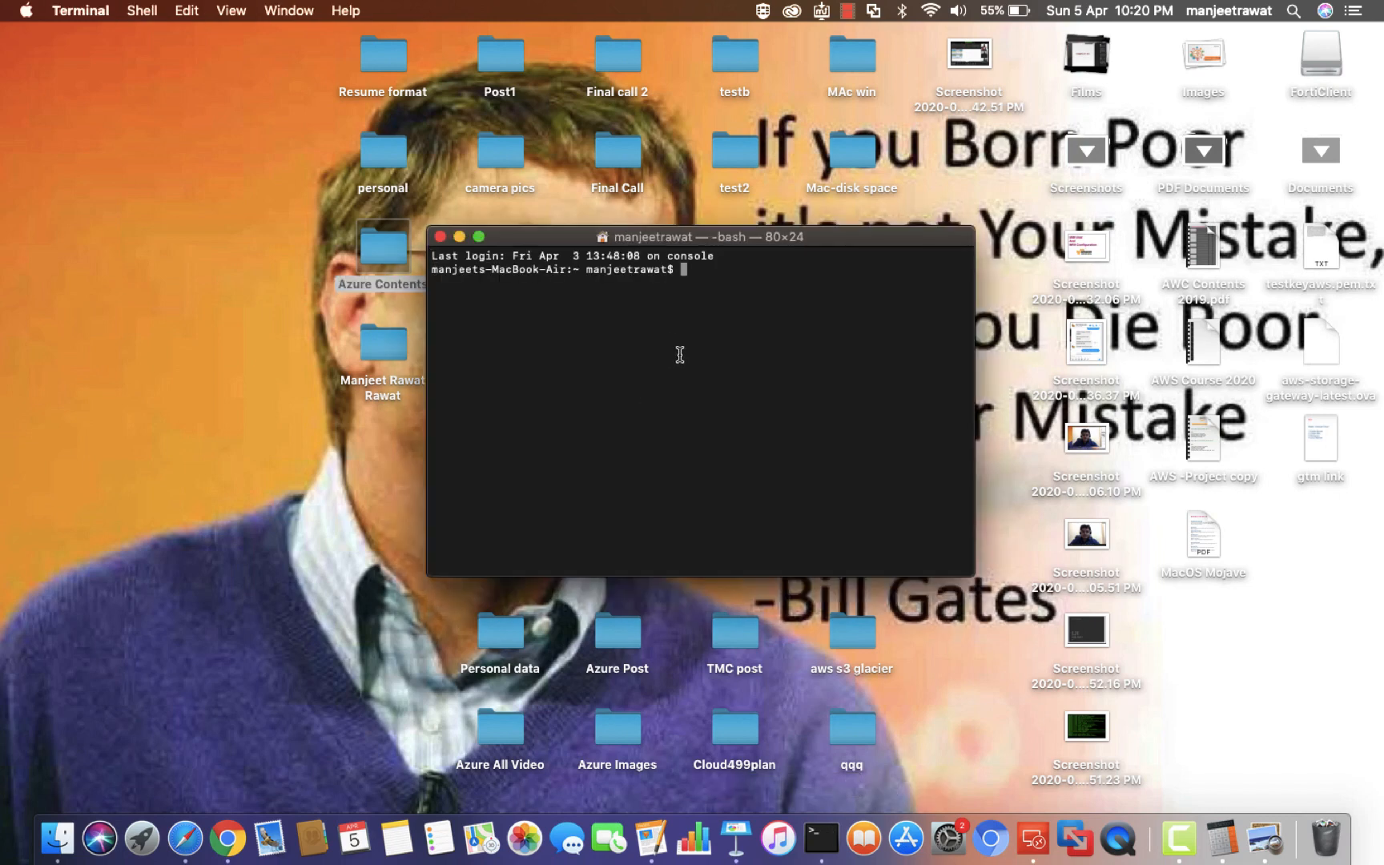
text(ifconfig)
key(Return)
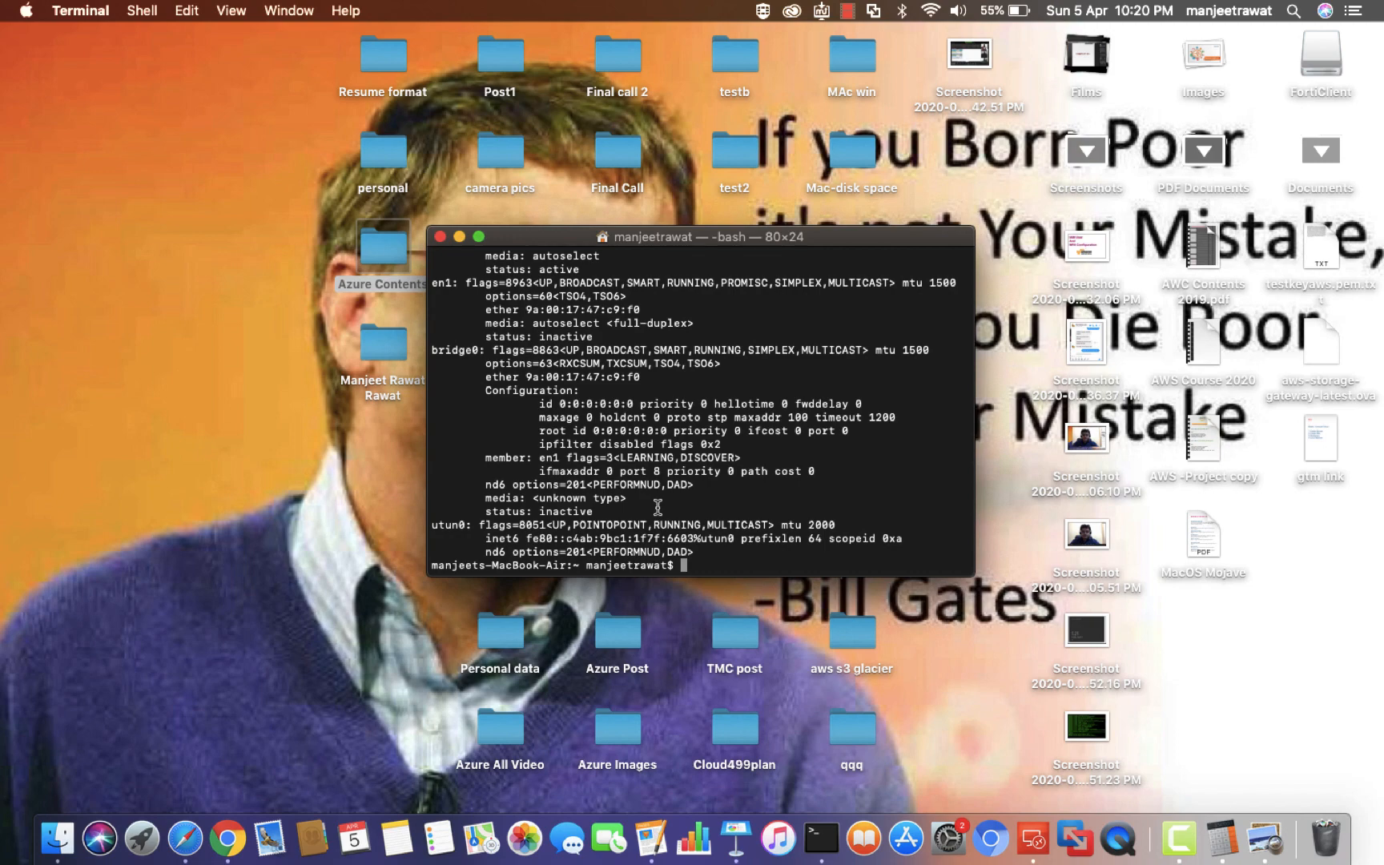
scroll(658, 507, up, 5)
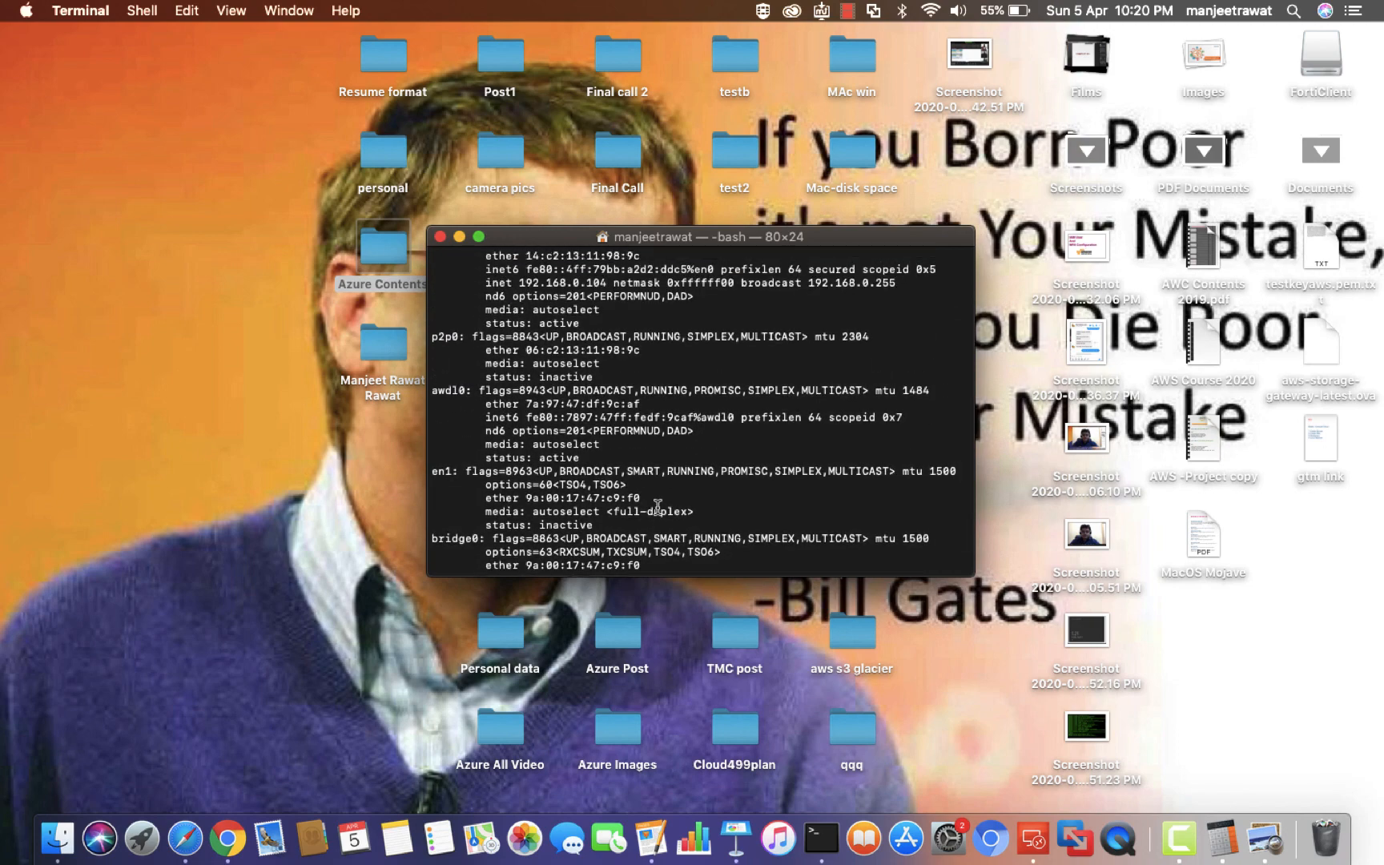
scroll(657, 507, up, 4)
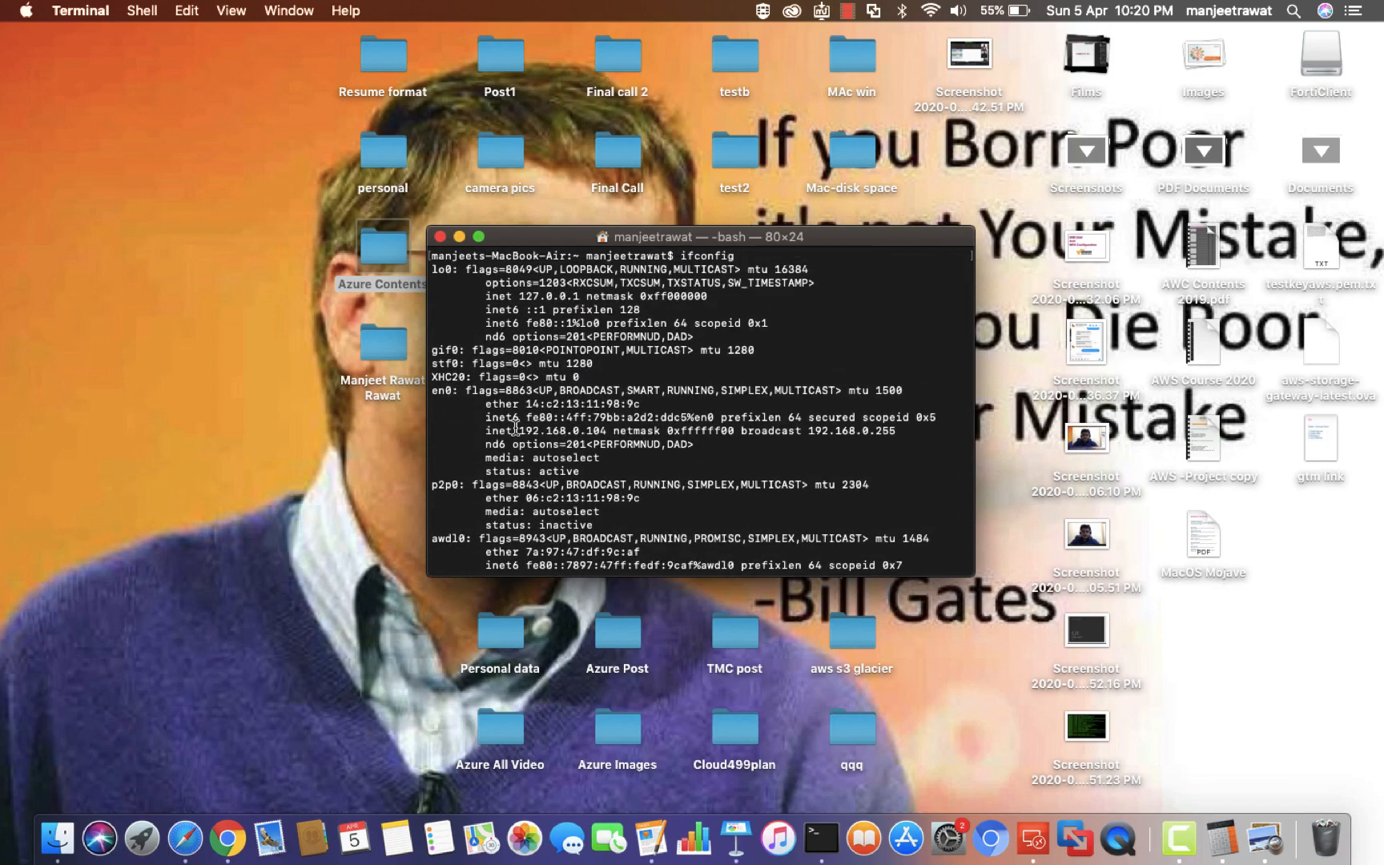
drag(514, 425, 609, 431)
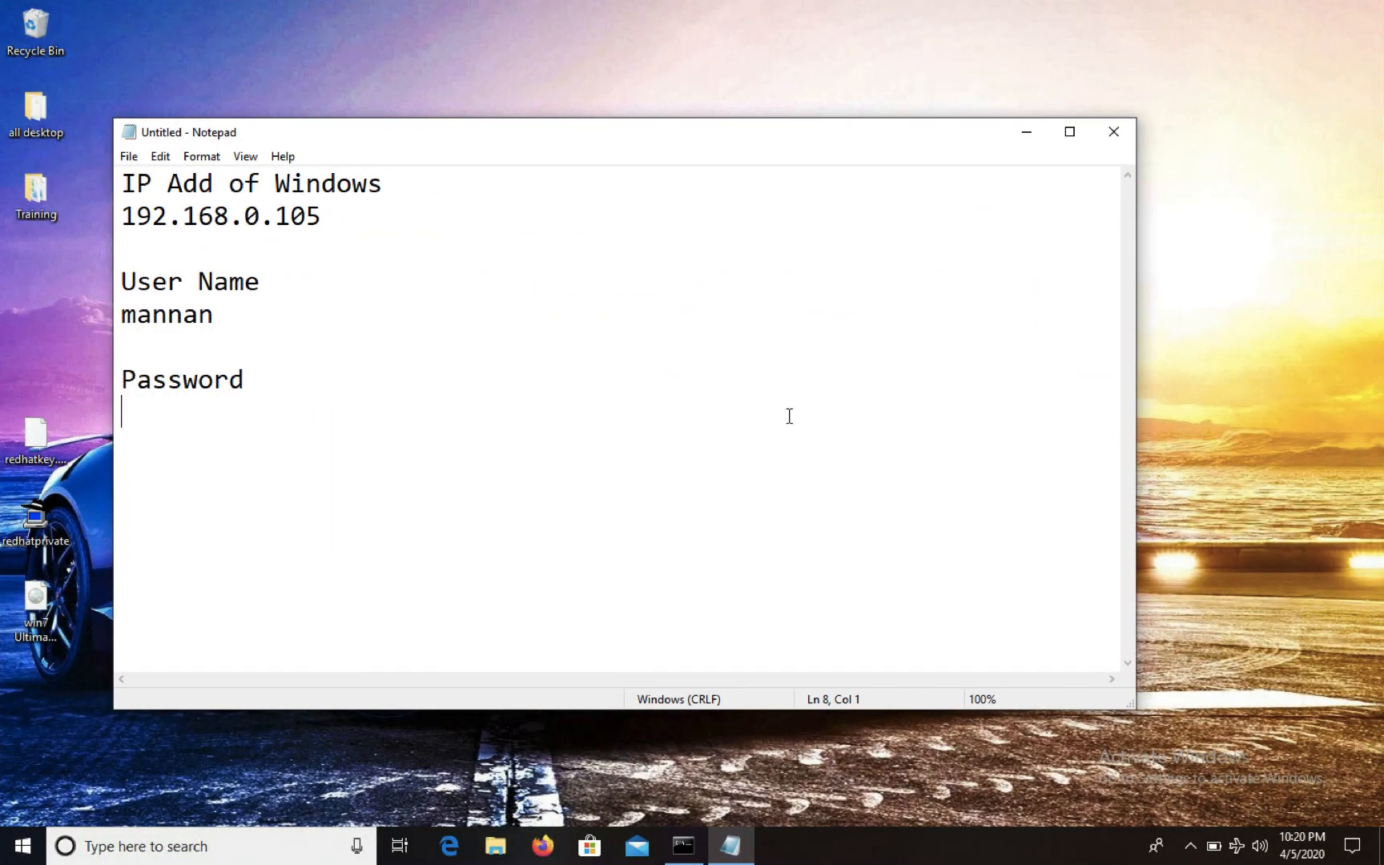
From the Windows Run box, connect to the Mac's network address
key(super+r)
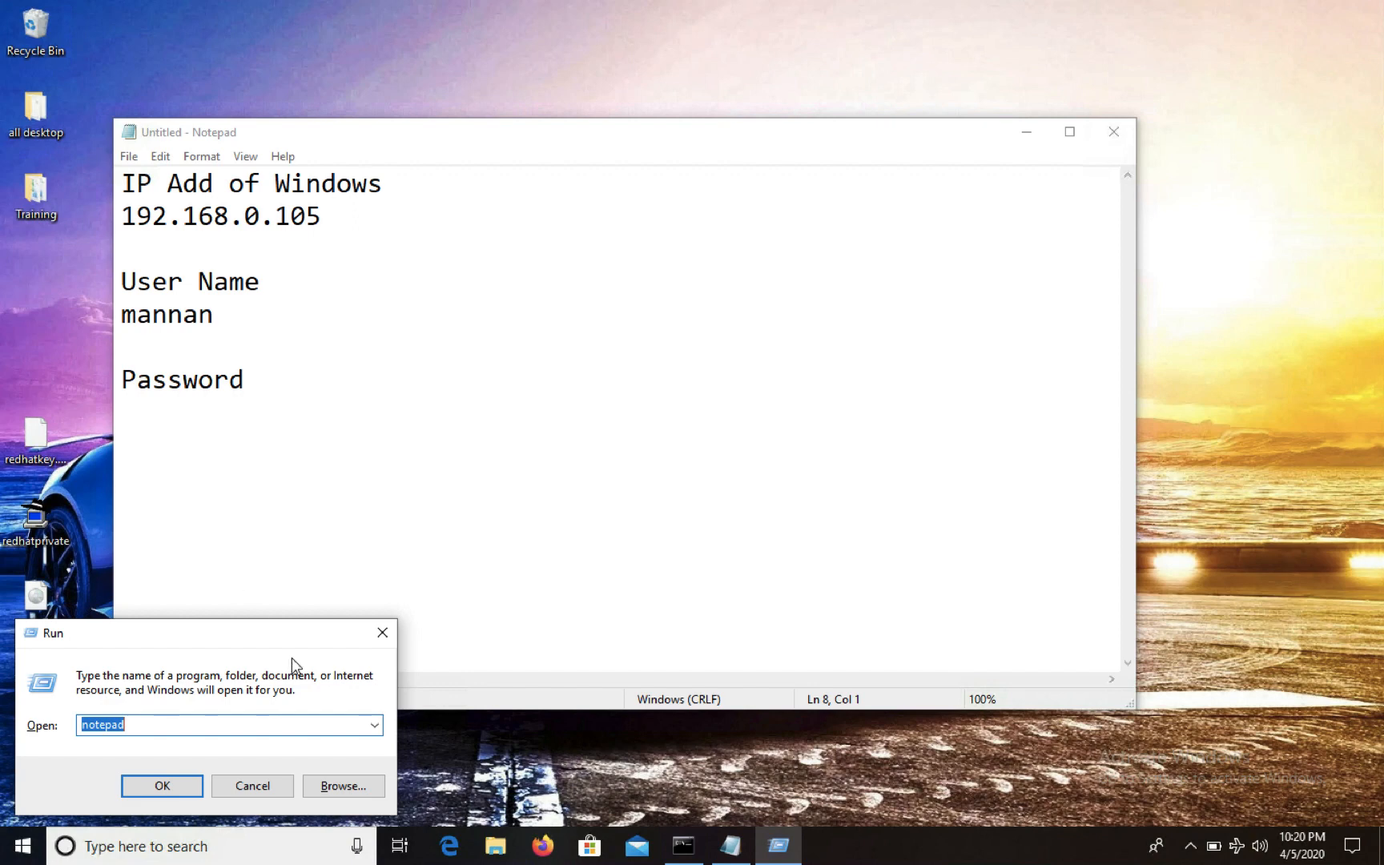
text(\\192.16)
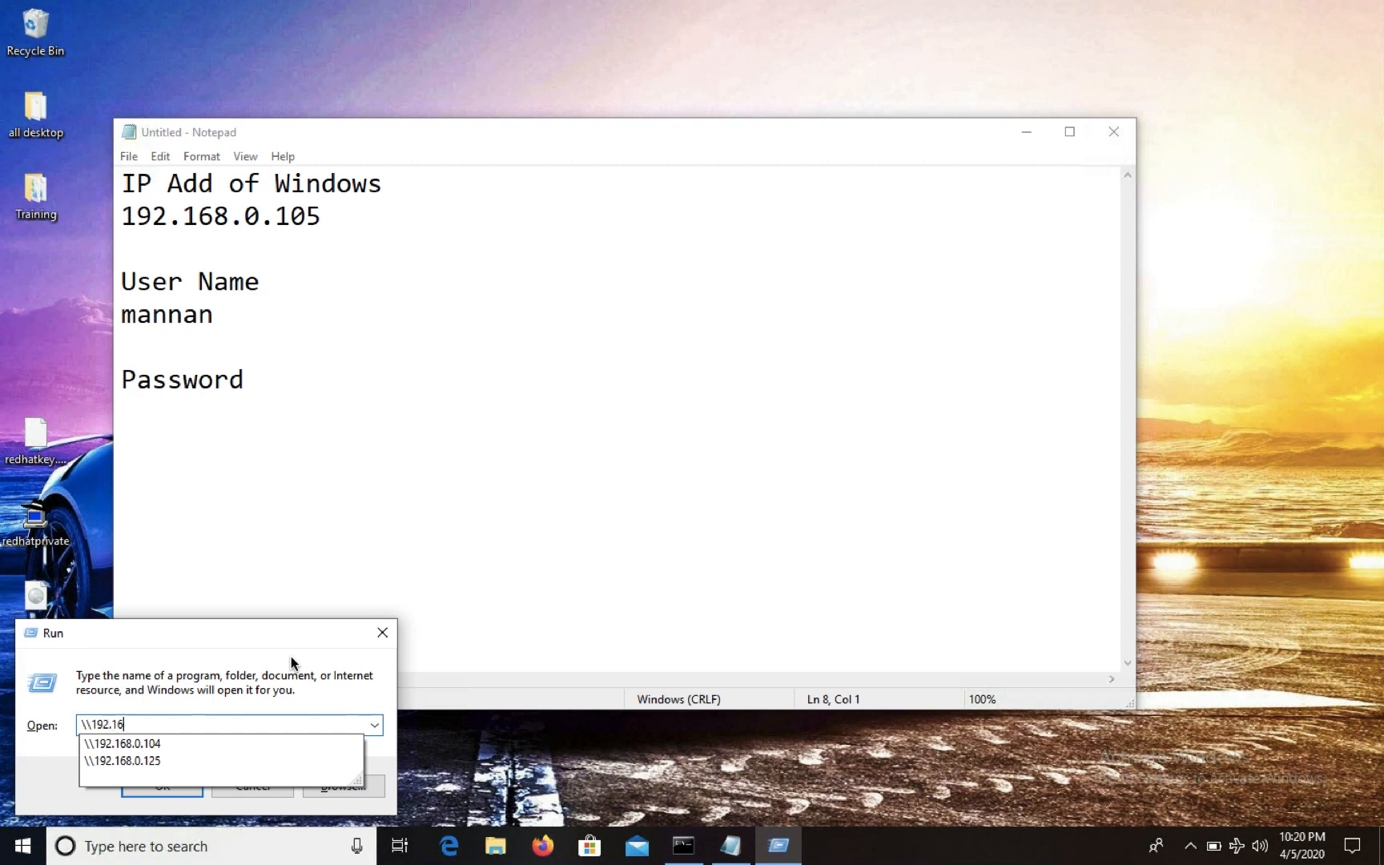
text(8.0.10)
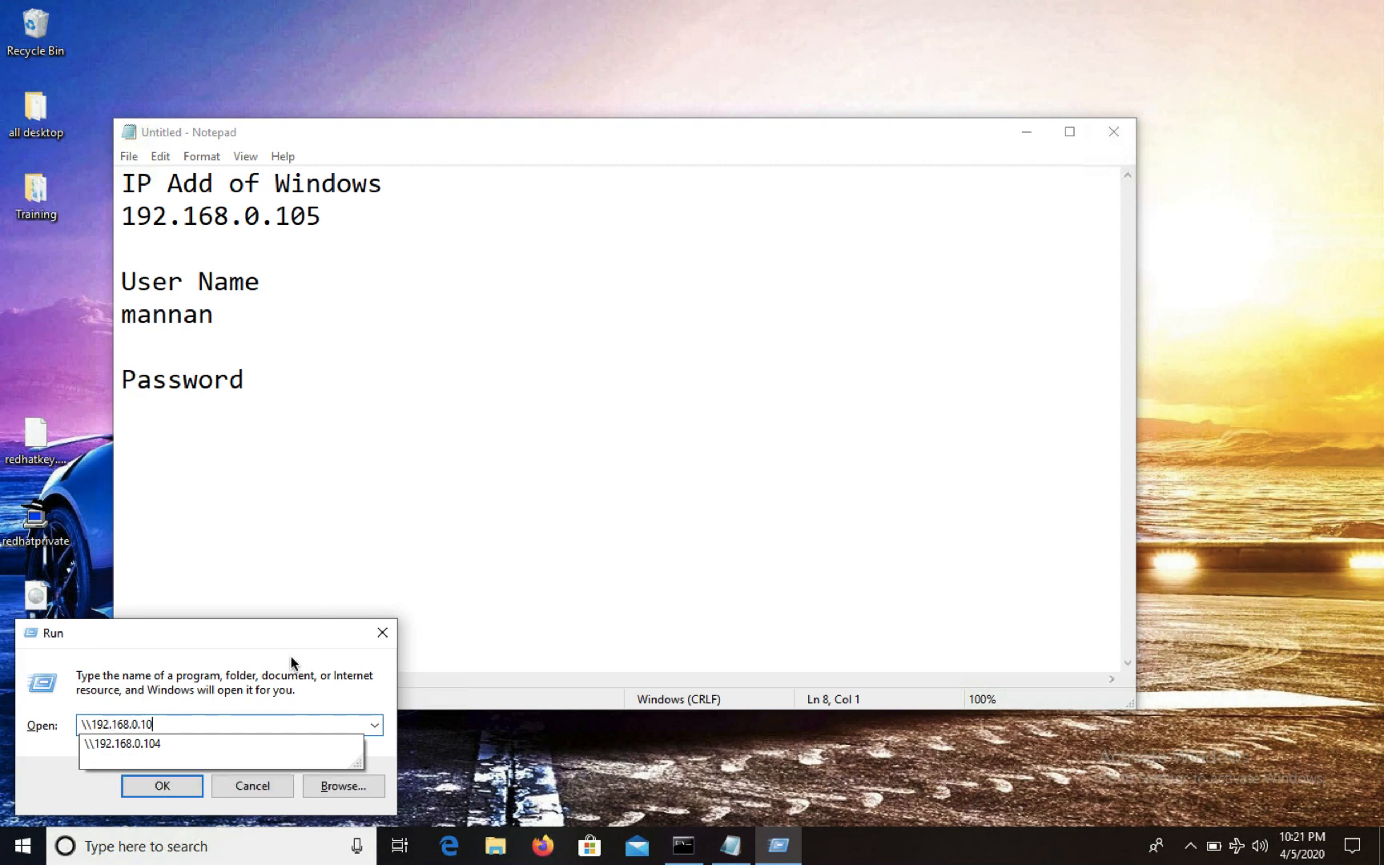
text(5)
click(155, 792)
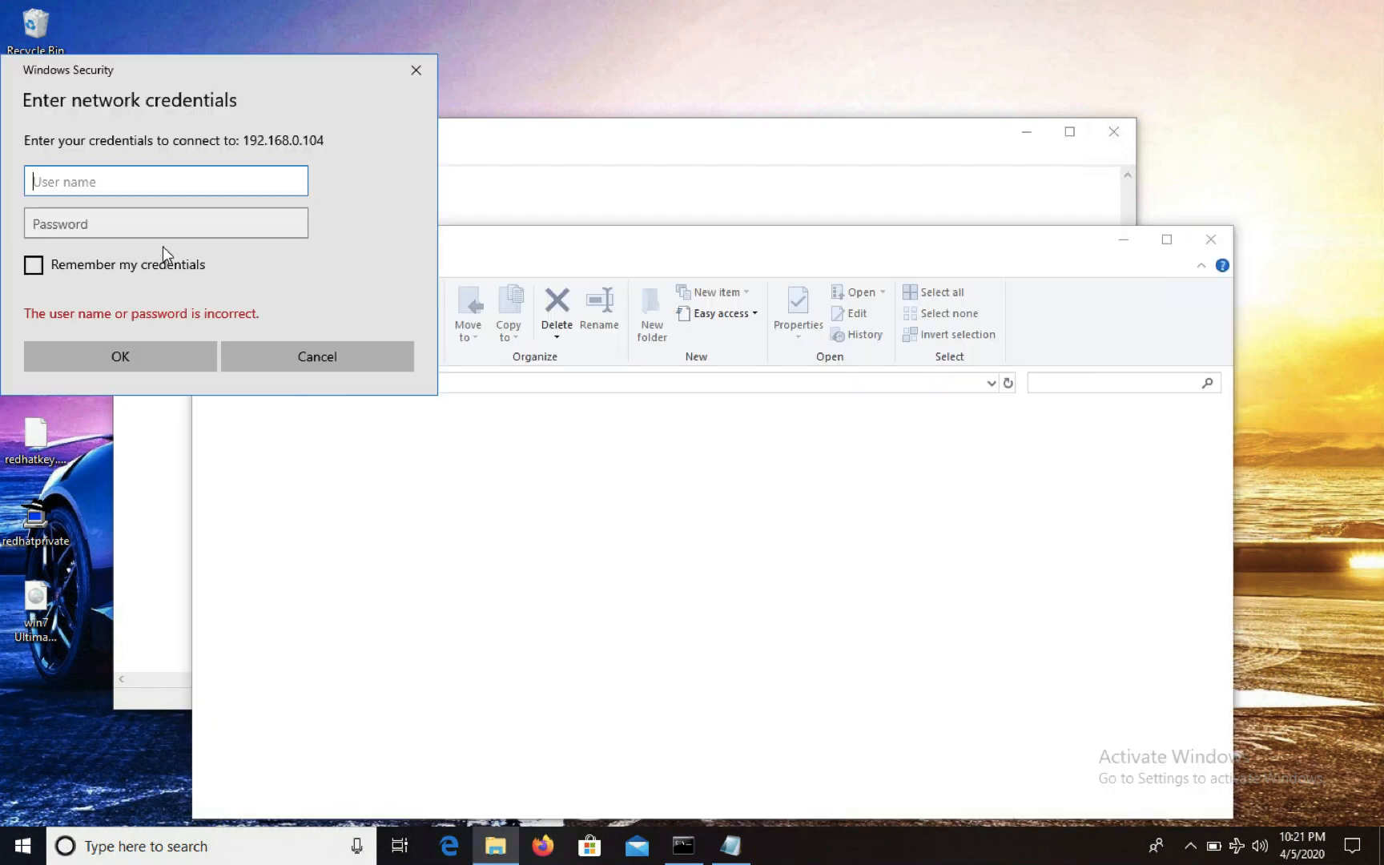
Sign in with the Mac user name and password, then open Azure Contents and select its six files
key(Tab)
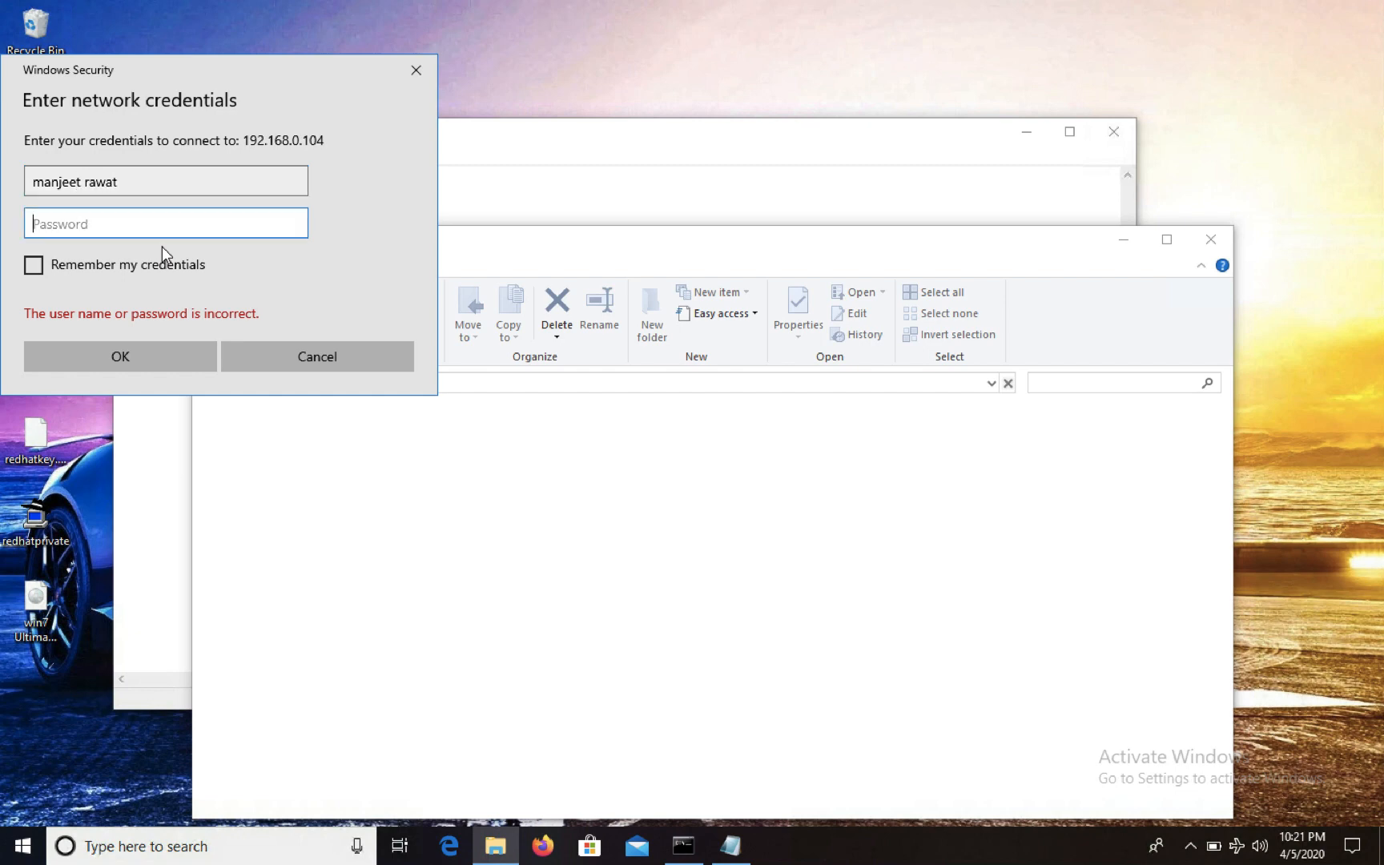
text(*********)
click(183, 352)
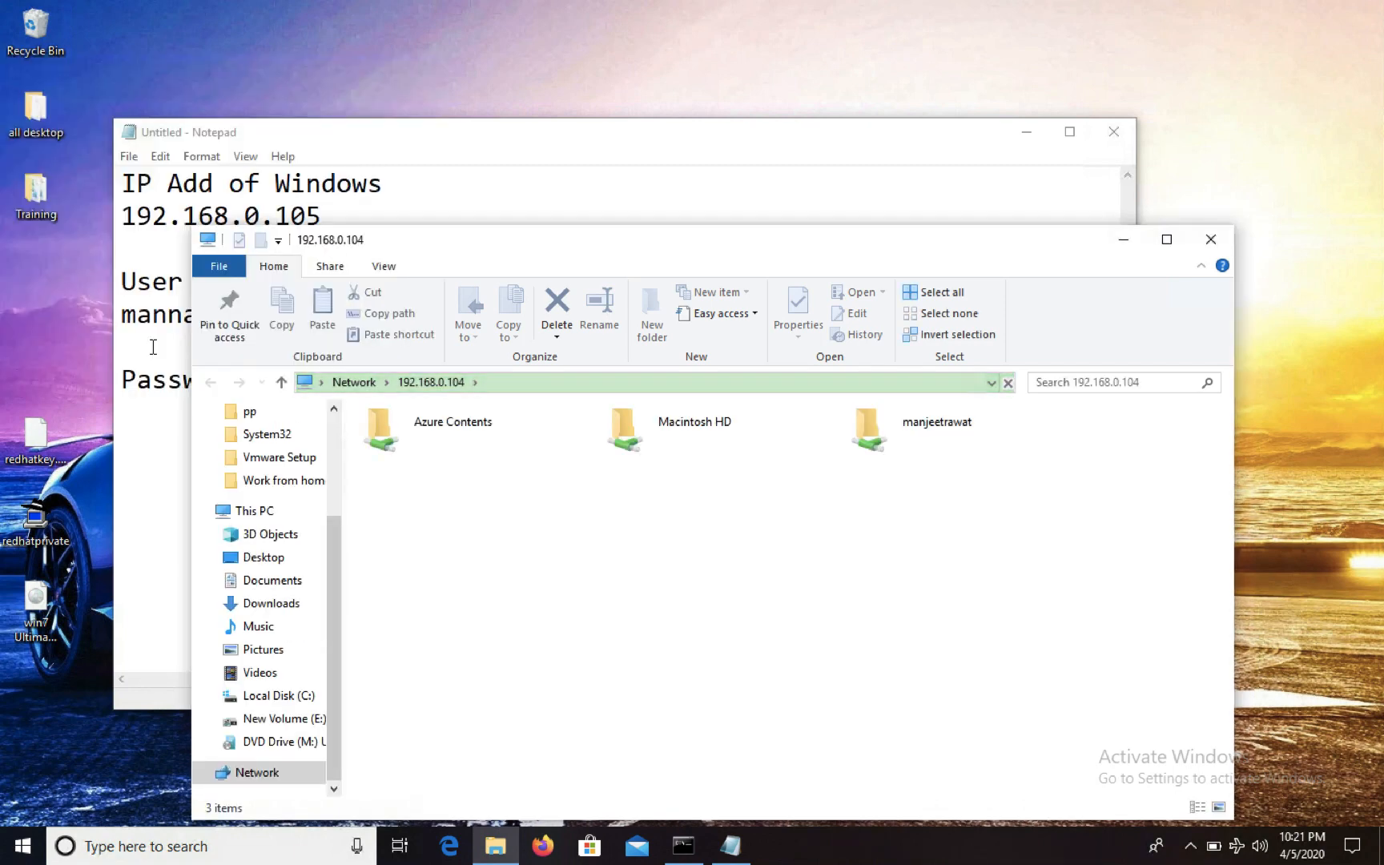
double_click(446, 425)
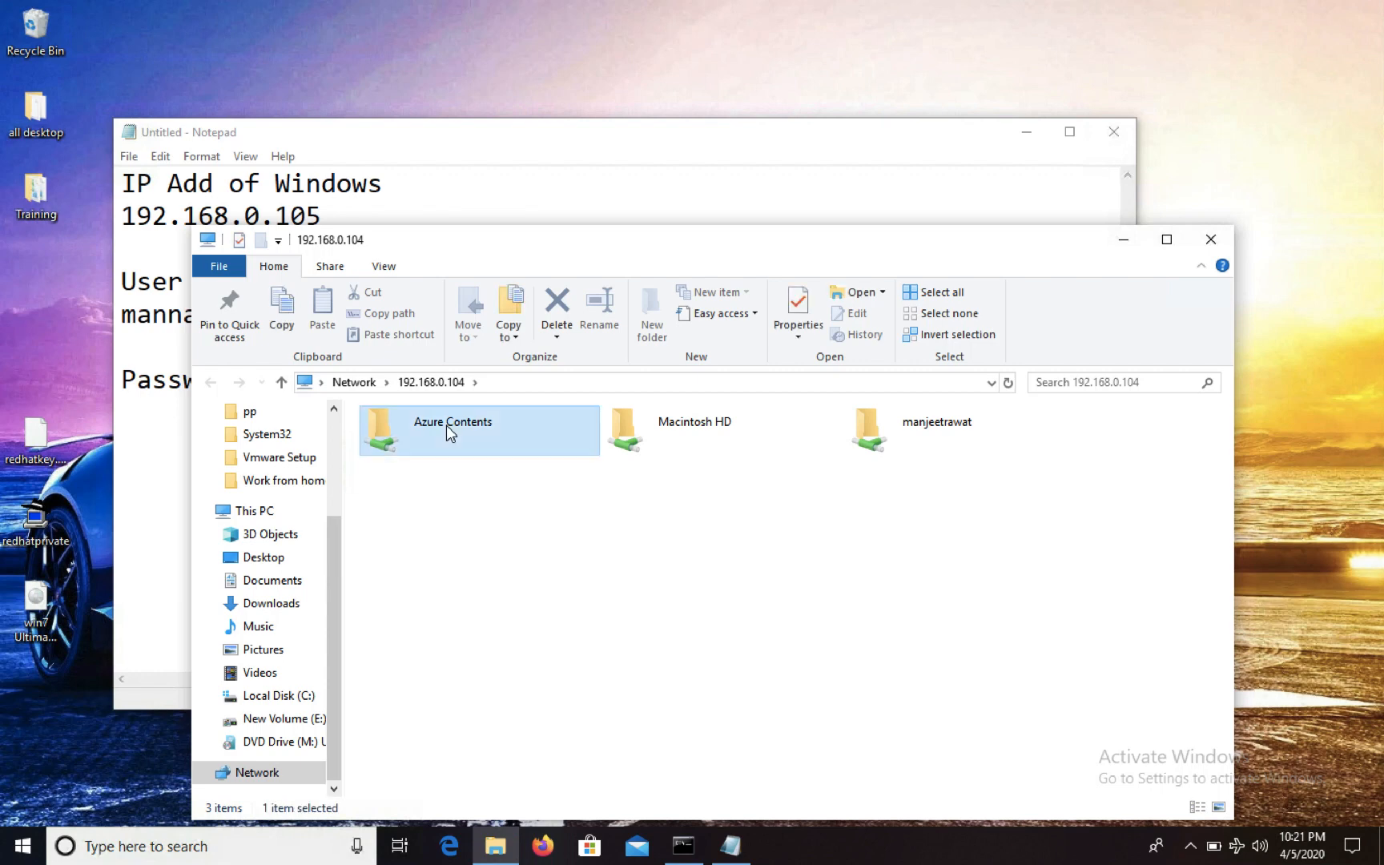
drag(474, 599, 421, 418)
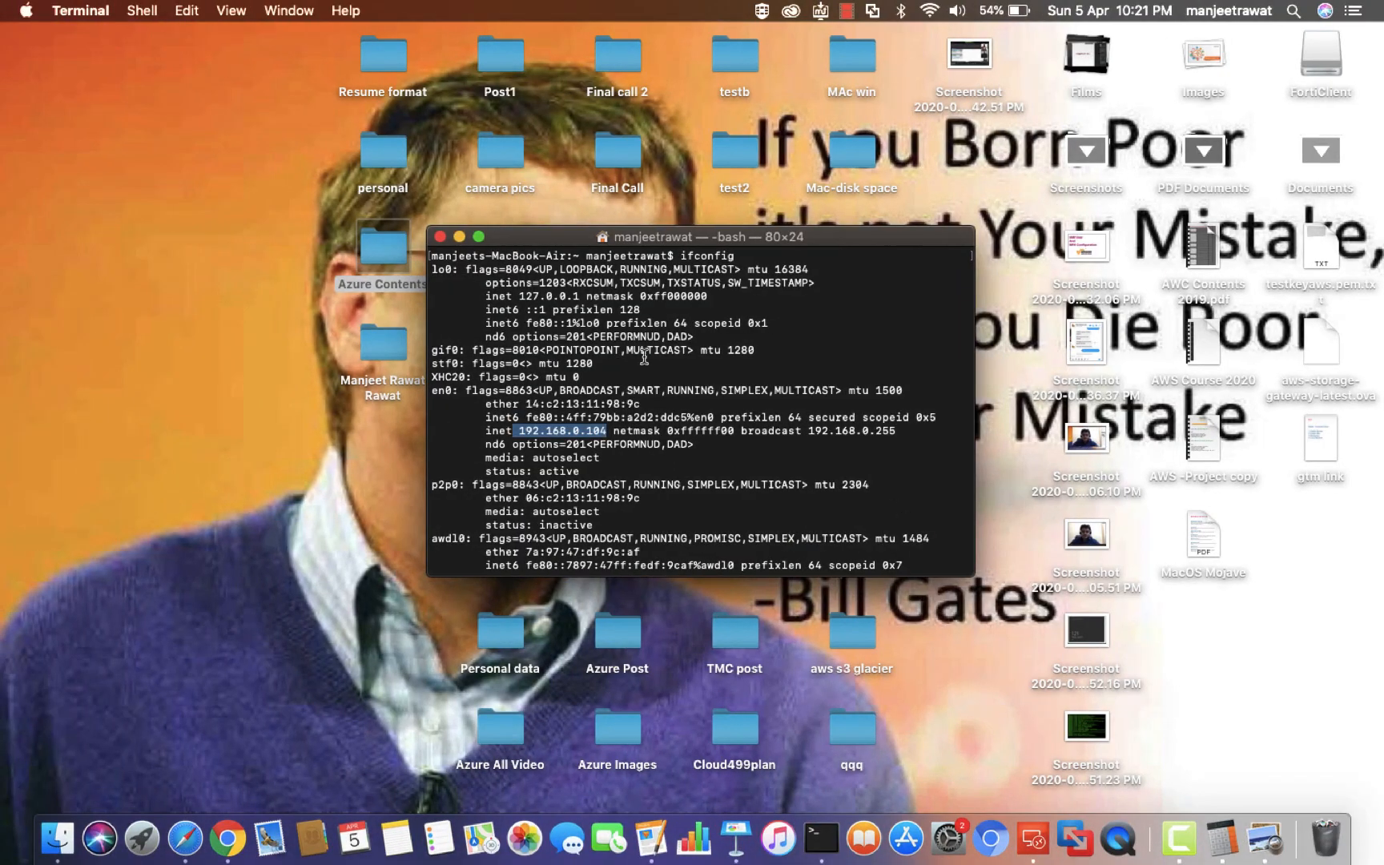
Close Terminal, open the desktop Azure Contents folder to check its six files, then close it
click(439, 236)
click(378, 238)
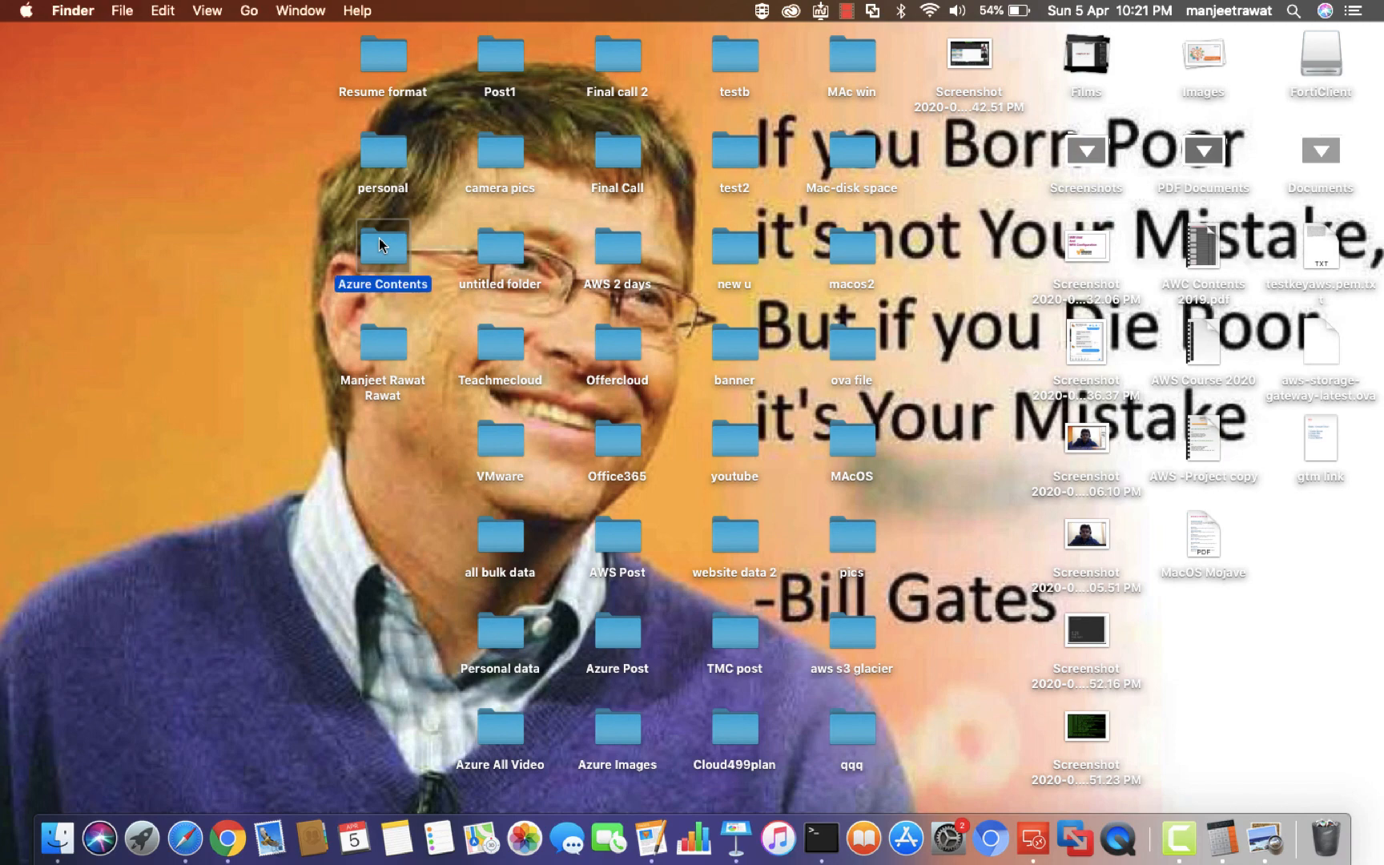
double_click(379, 238)
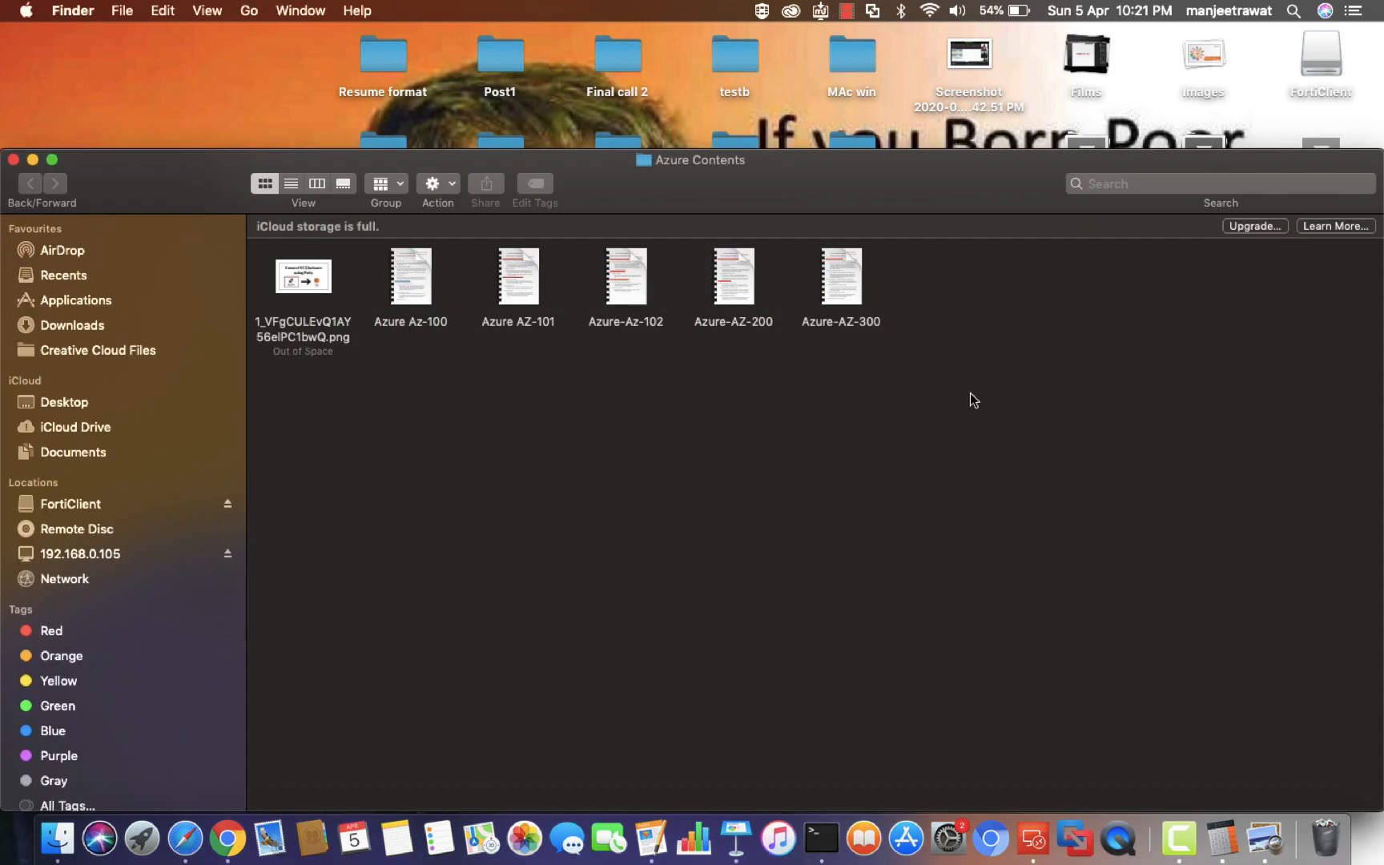
drag(992, 387, 255, 213)
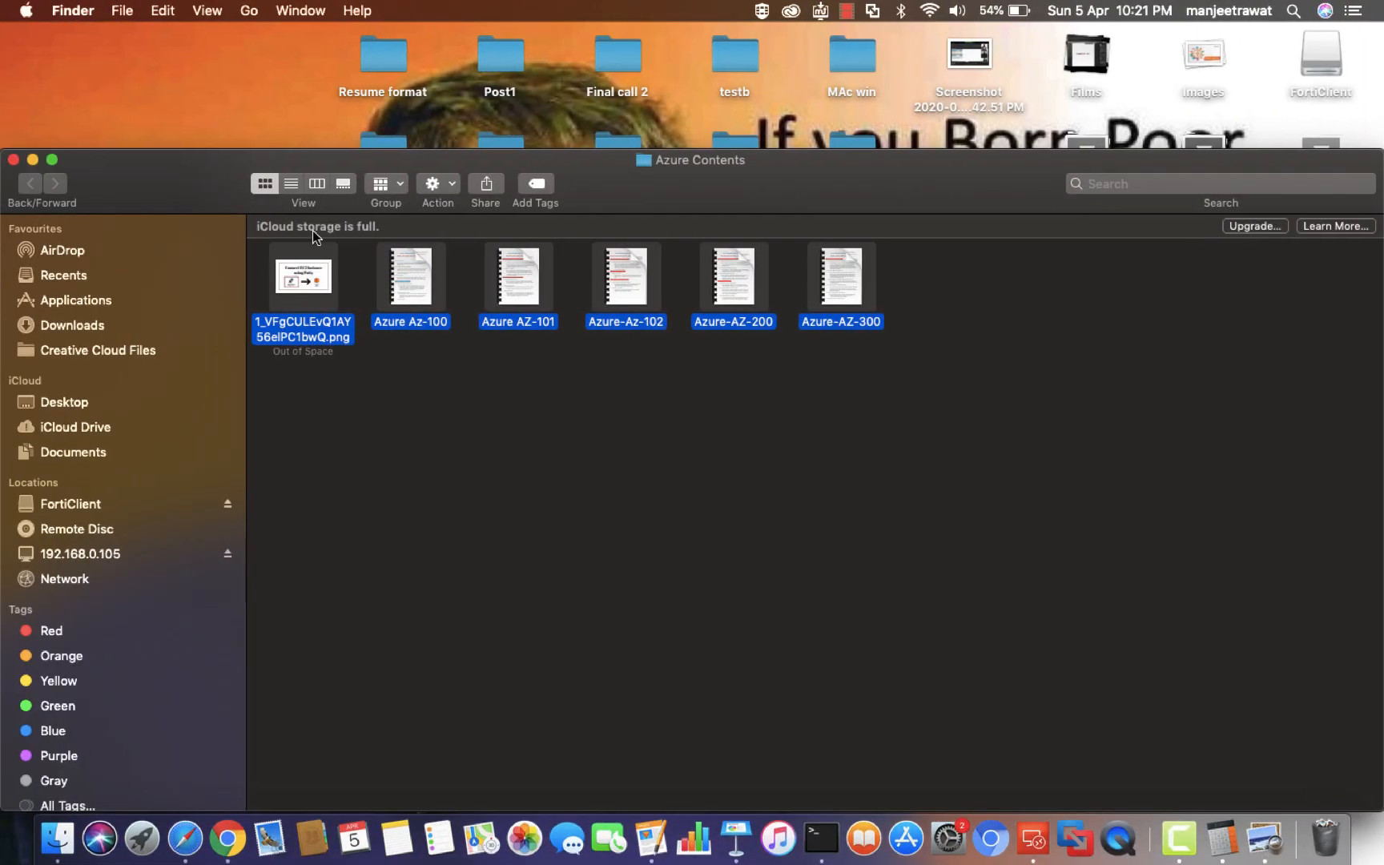
click(13, 160)
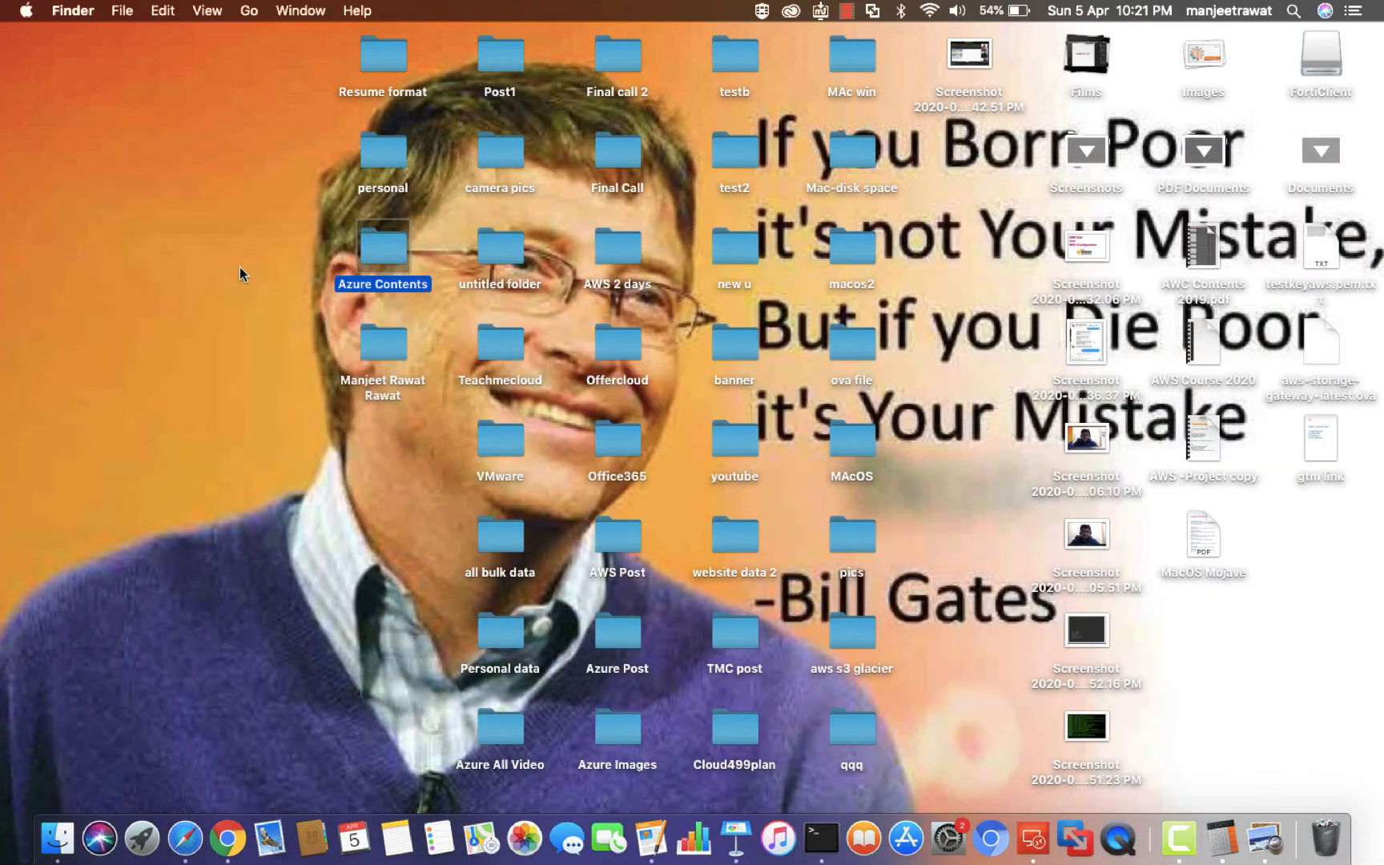